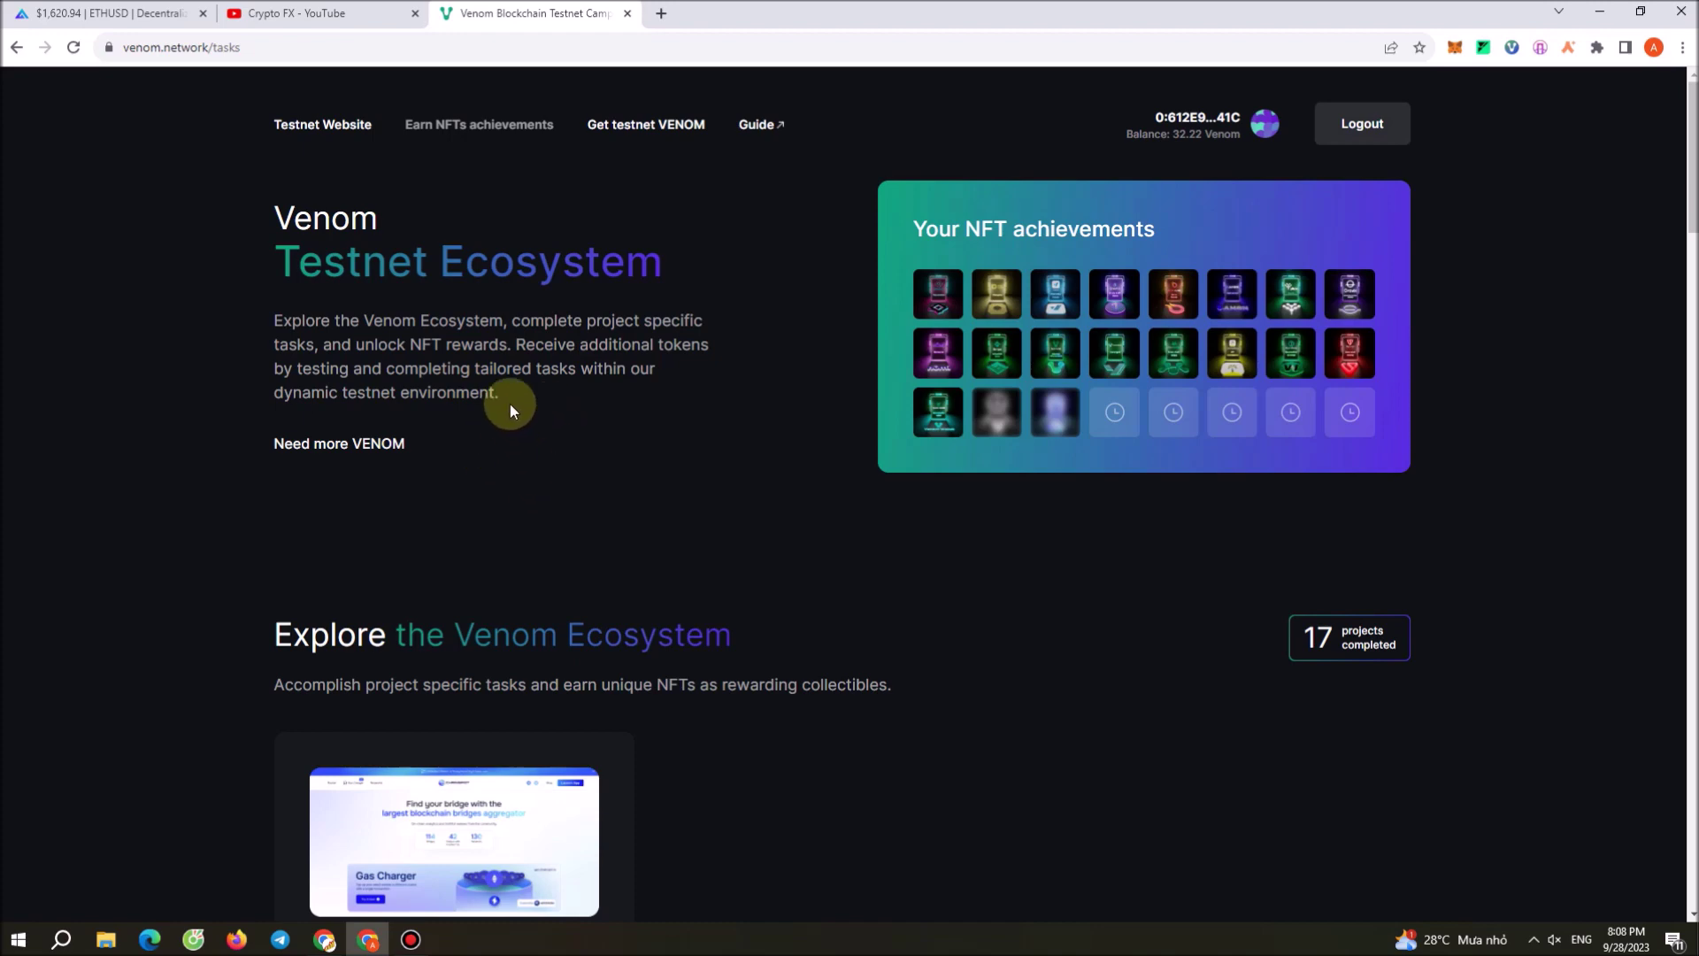
Open the Chainspot project's tasks from the Venom Ecosystem project list
{"action": "scroll", "coordinate": [645, 478], "scroll_direction": "down", "scroll_amount": 4}
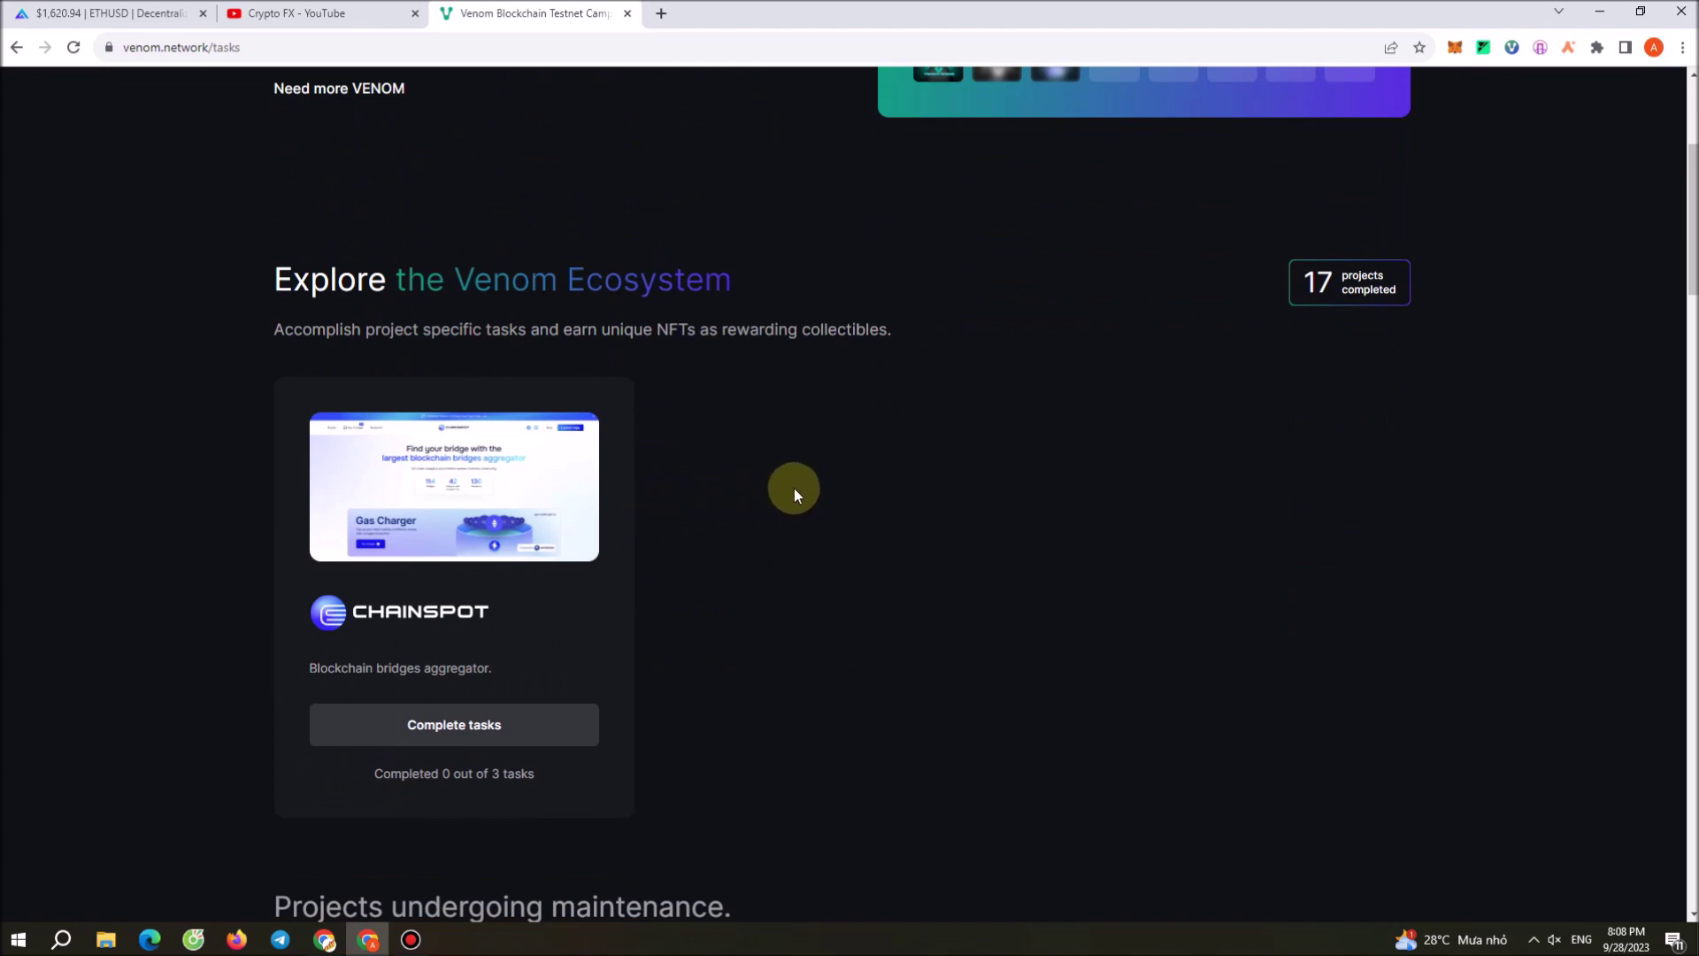
{"action": "scroll", "coordinate": [788, 509], "scroll_direction": "up", "scroll_amount": 3}
{"action": "scroll", "coordinate": [779, 521], "scroll_direction": "down", "scroll_amount": 3}
{"action": "left_click", "coordinate": [445, 722]}
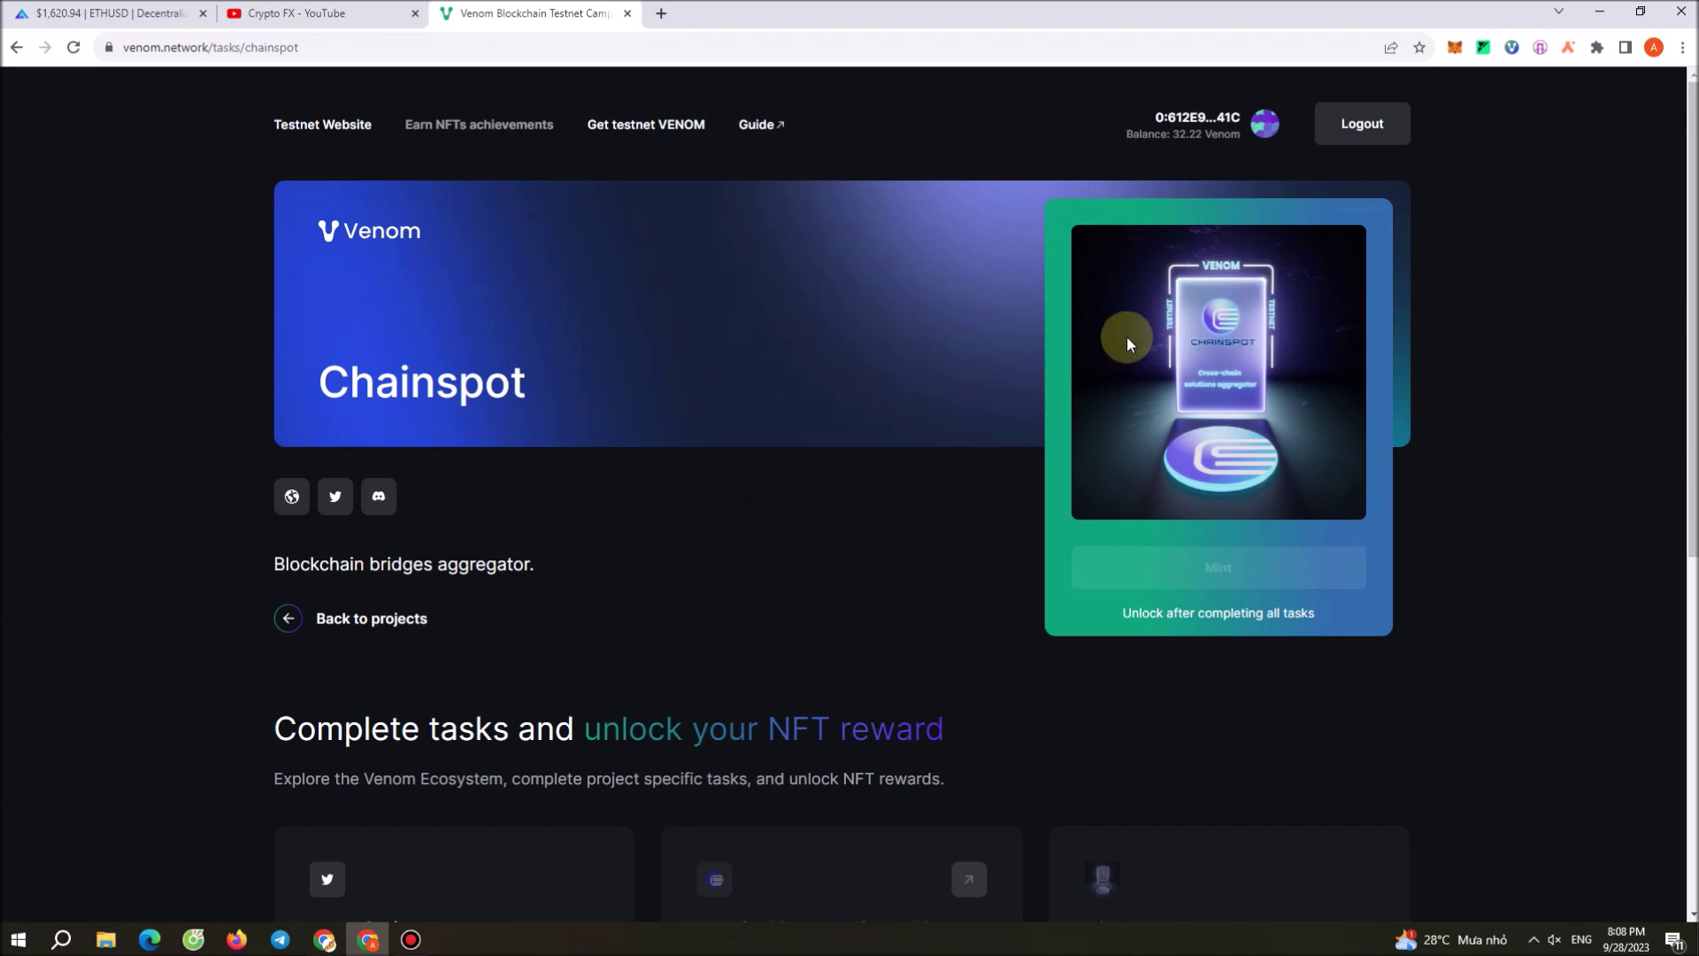
Follow Chainspot on Twitter from the Follow Chainspot task and have the task verified on the Venom page
{"action": "scroll", "coordinate": [1141, 316], "scroll_direction": "down", "scroll_amount": 5}
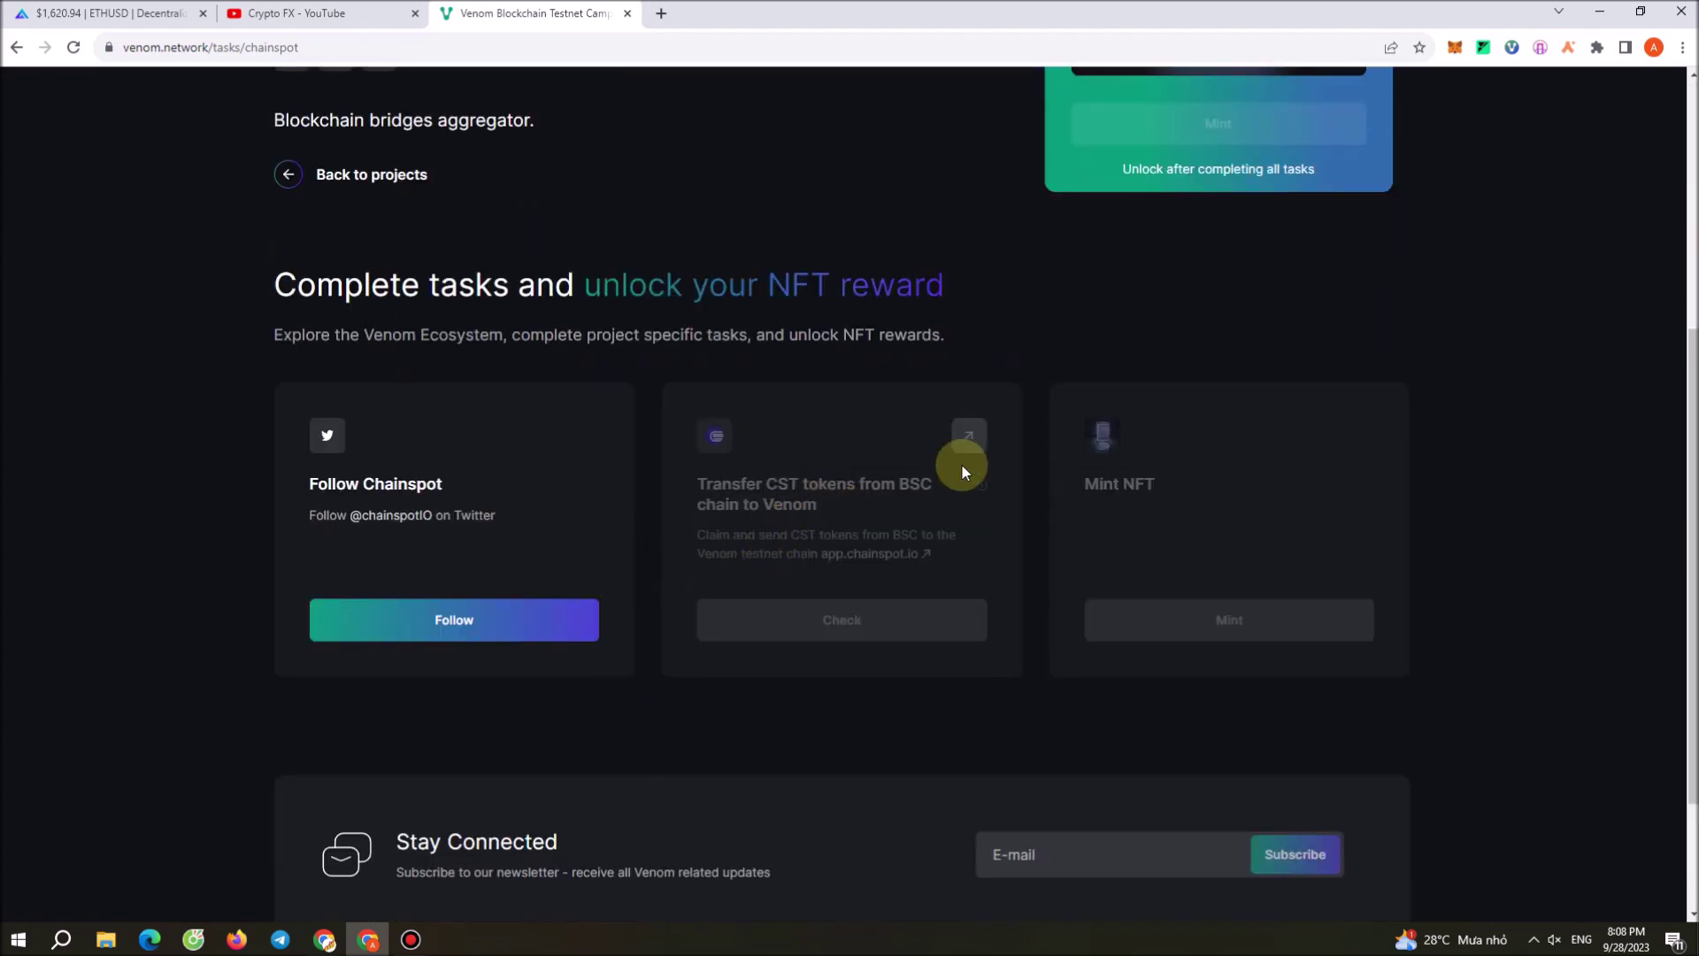
{"action": "left_click", "coordinate": [480, 632]}
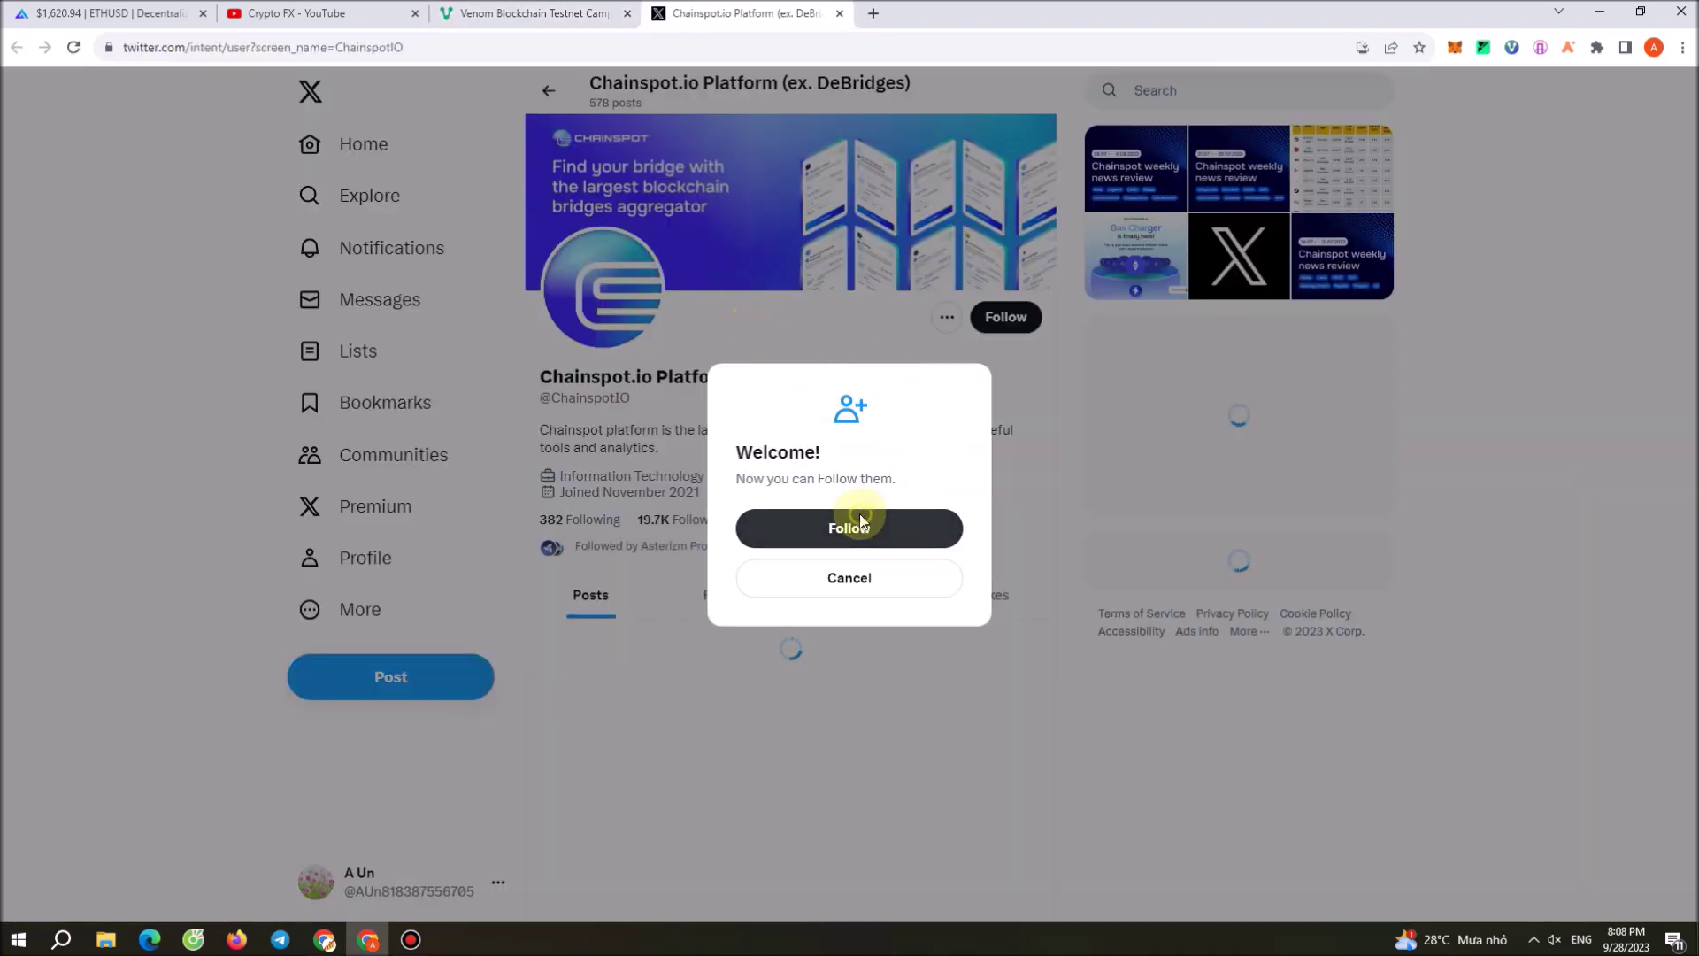
{"action": "left_click", "coordinate": [855, 524]}
{"action": "left_click", "coordinate": [842, 14]}
{"action": "left_click", "coordinate": [503, 620]}
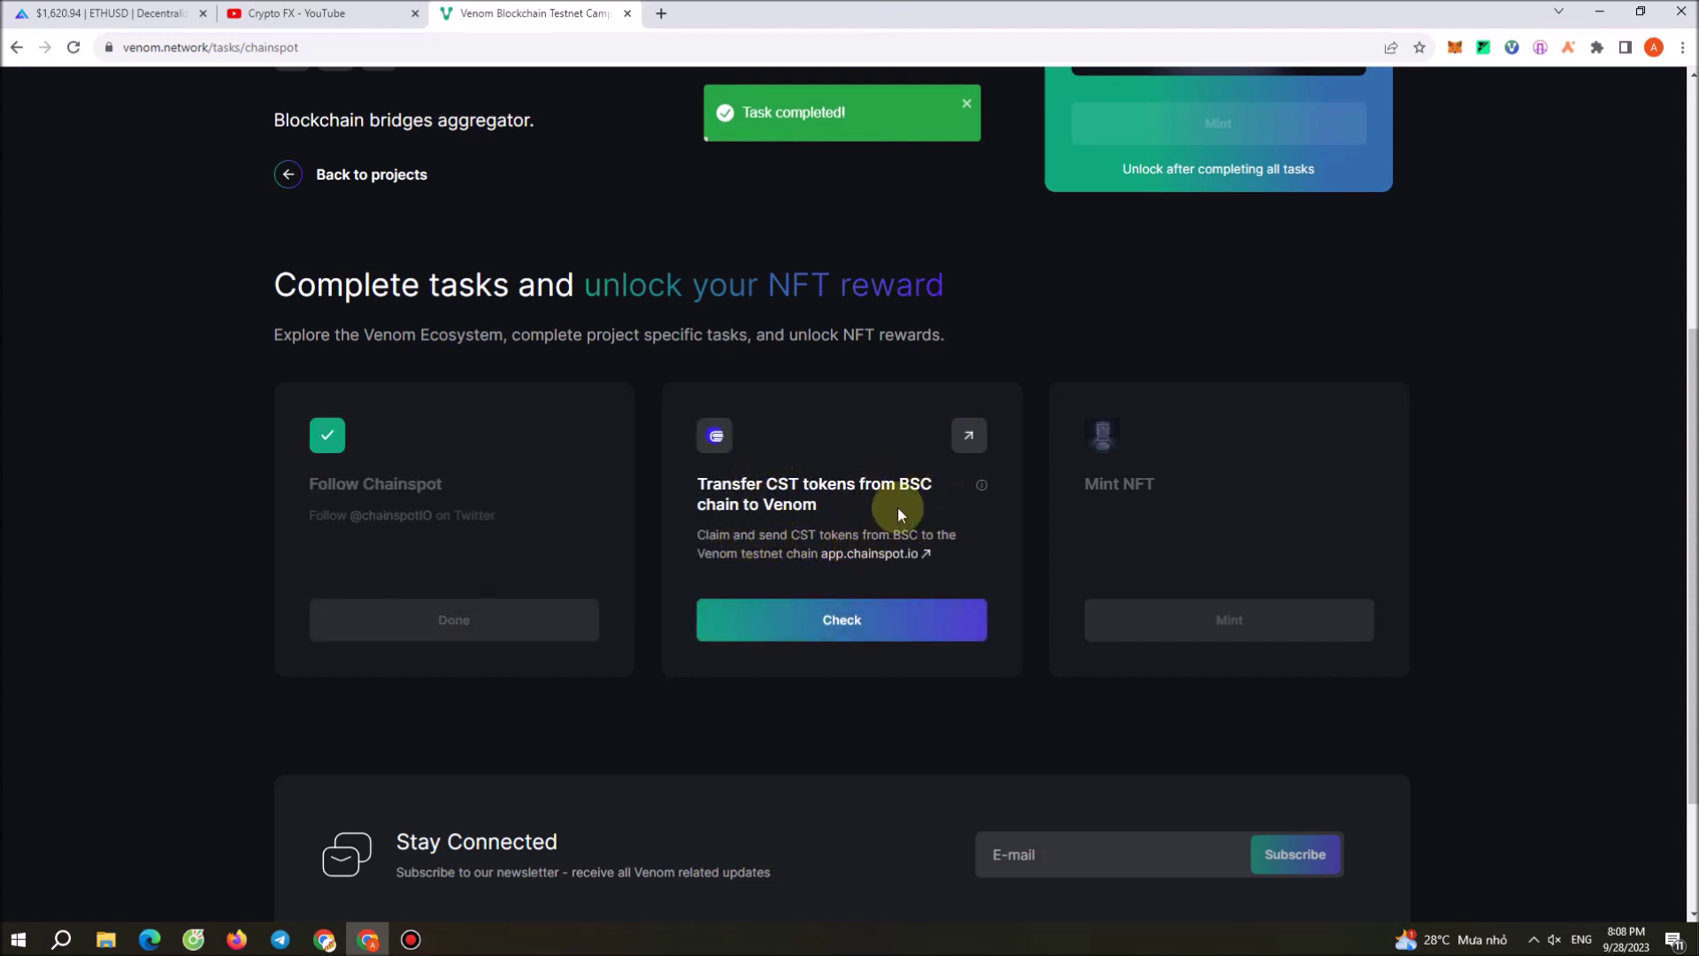
Read the instructions of the task for transferring CST tokens from BSC chain to Venom
{"action": "left_click_drag", "start_coordinate": [861, 535], "coordinate": [920, 534]}
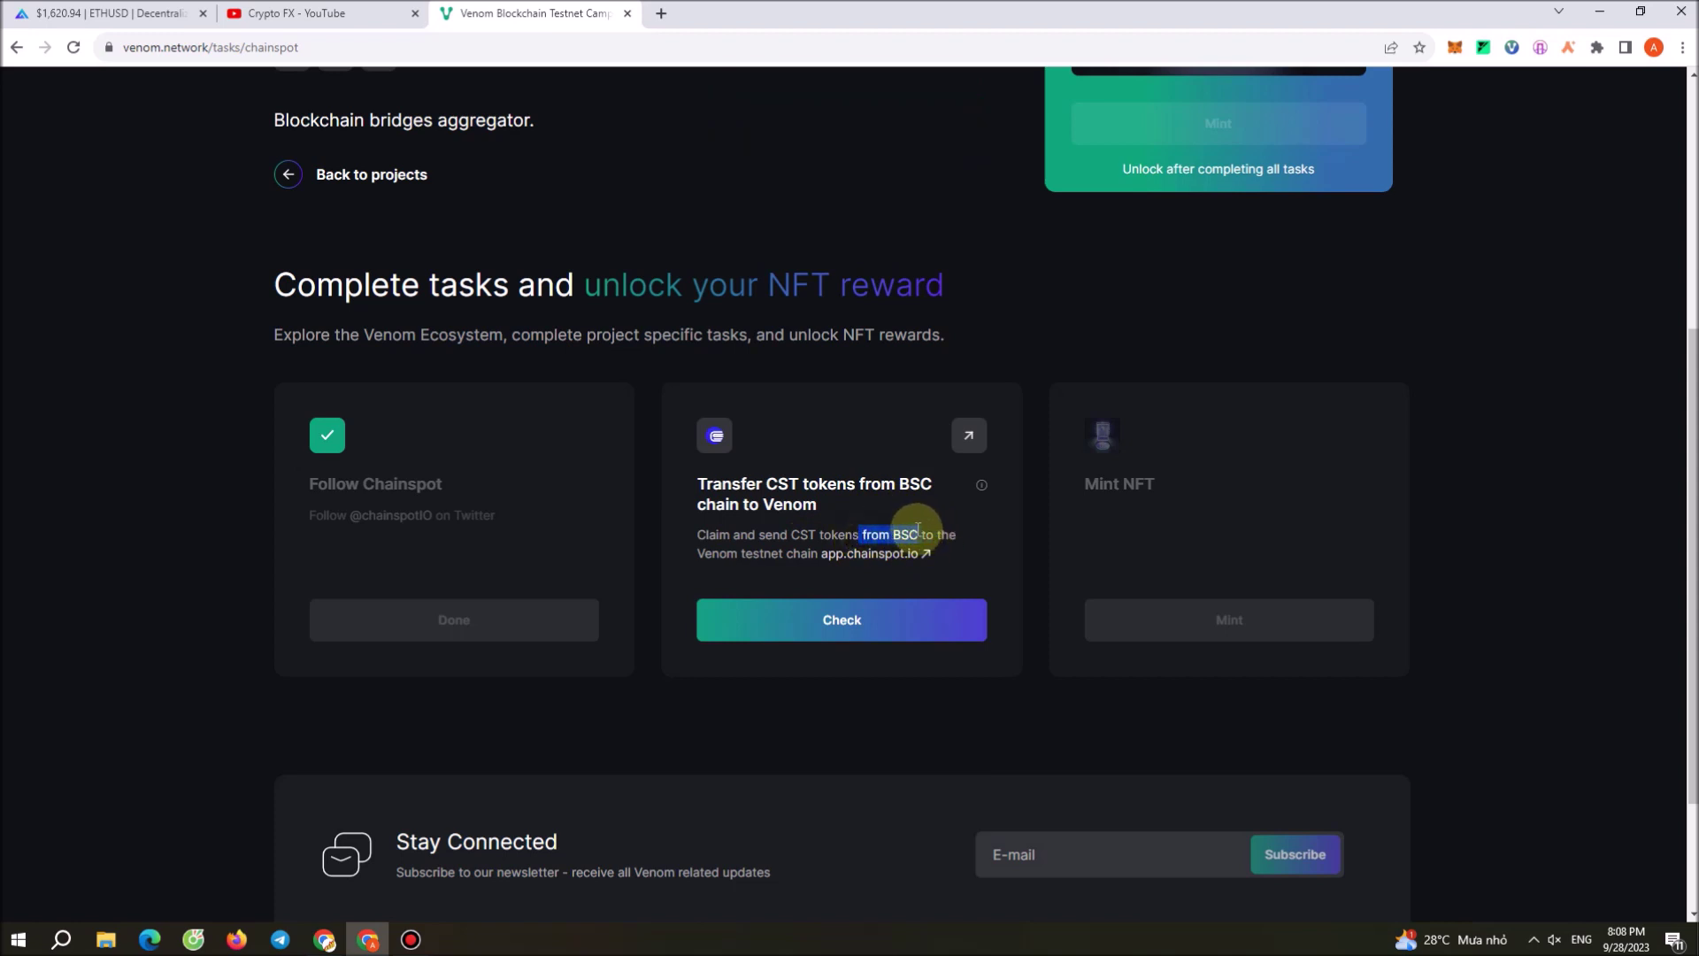
{"action": "left_click_drag", "start_coordinate": [863, 535], "coordinate": [920, 534]}
{"action": "left_click", "coordinate": [911, 531]}
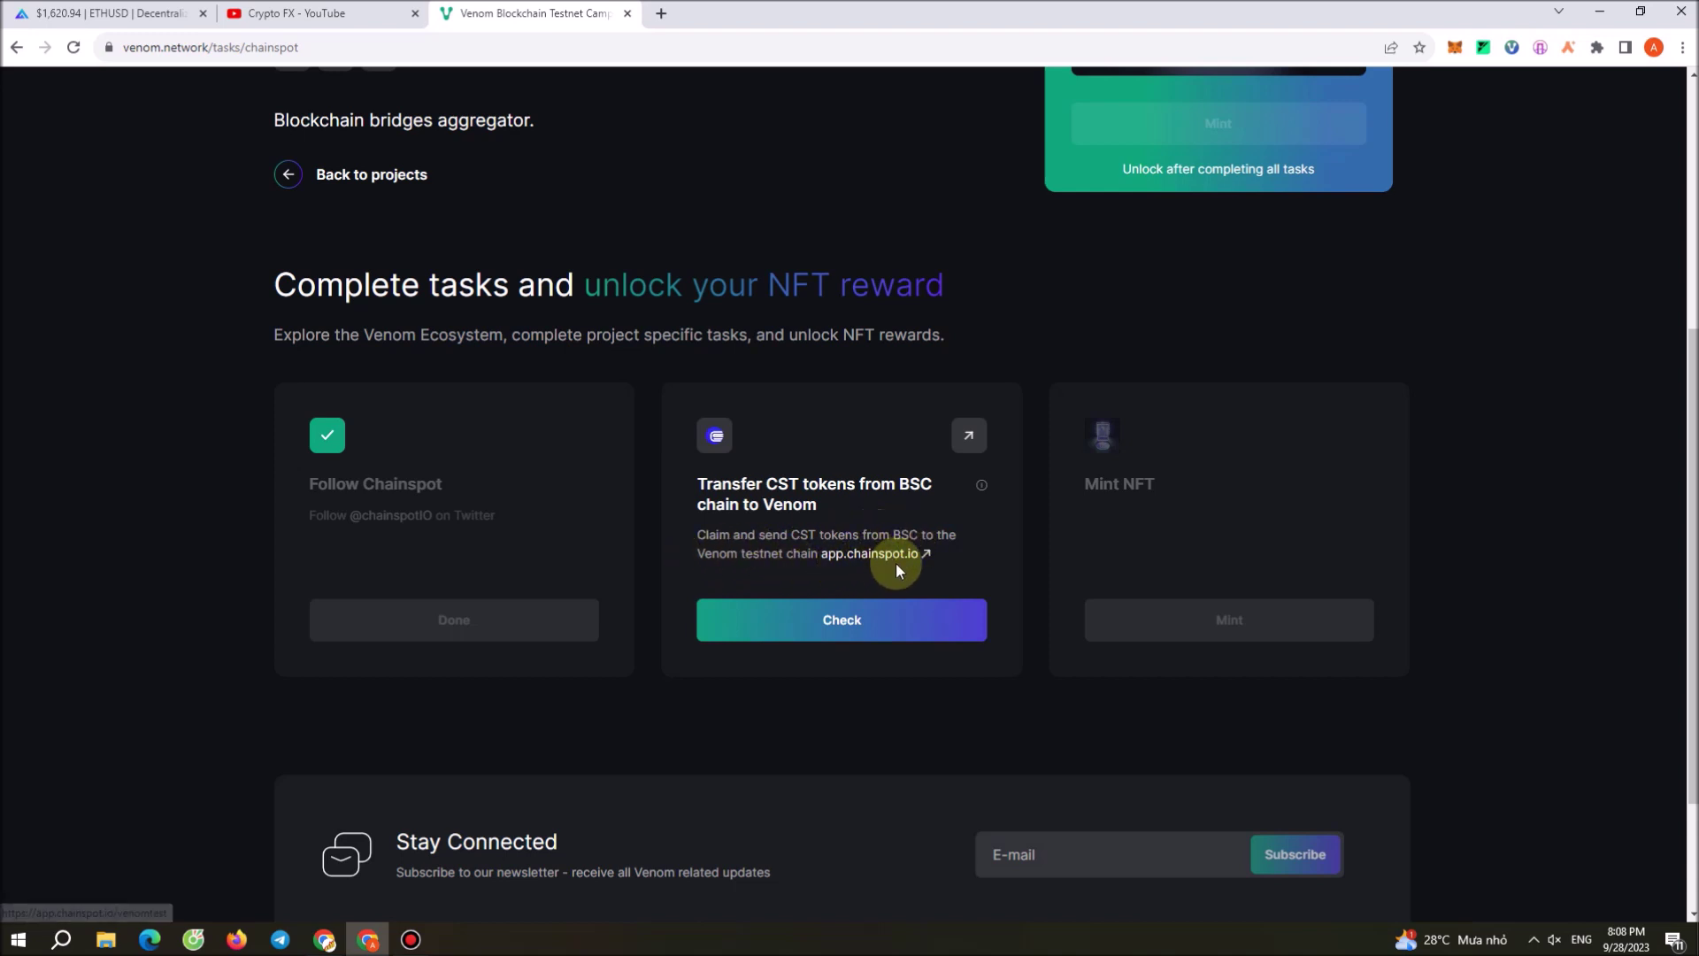
{"action": "left_click_drag", "start_coordinate": [701, 558], "coordinate": [790, 555]}
{"action": "left_click", "coordinate": [784, 556]}
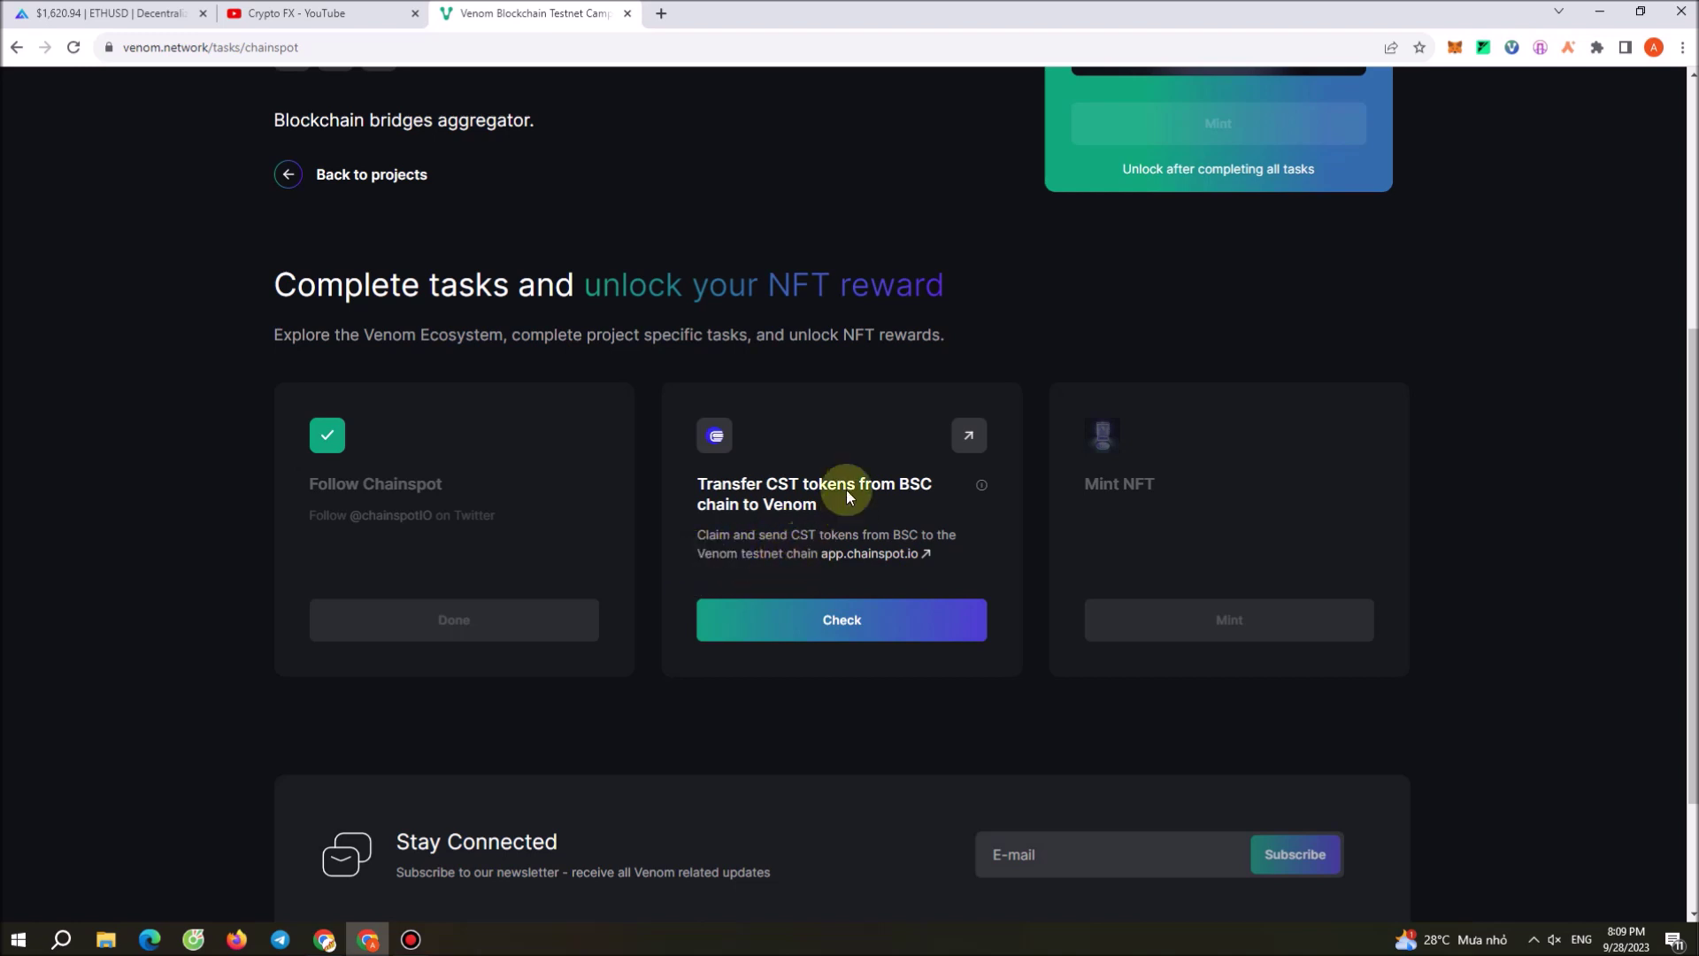
{"action": "left_click_drag", "start_coordinate": [789, 534], "coordinate": [860, 534]}
{"action": "left_click", "coordinate": [895, 535]}
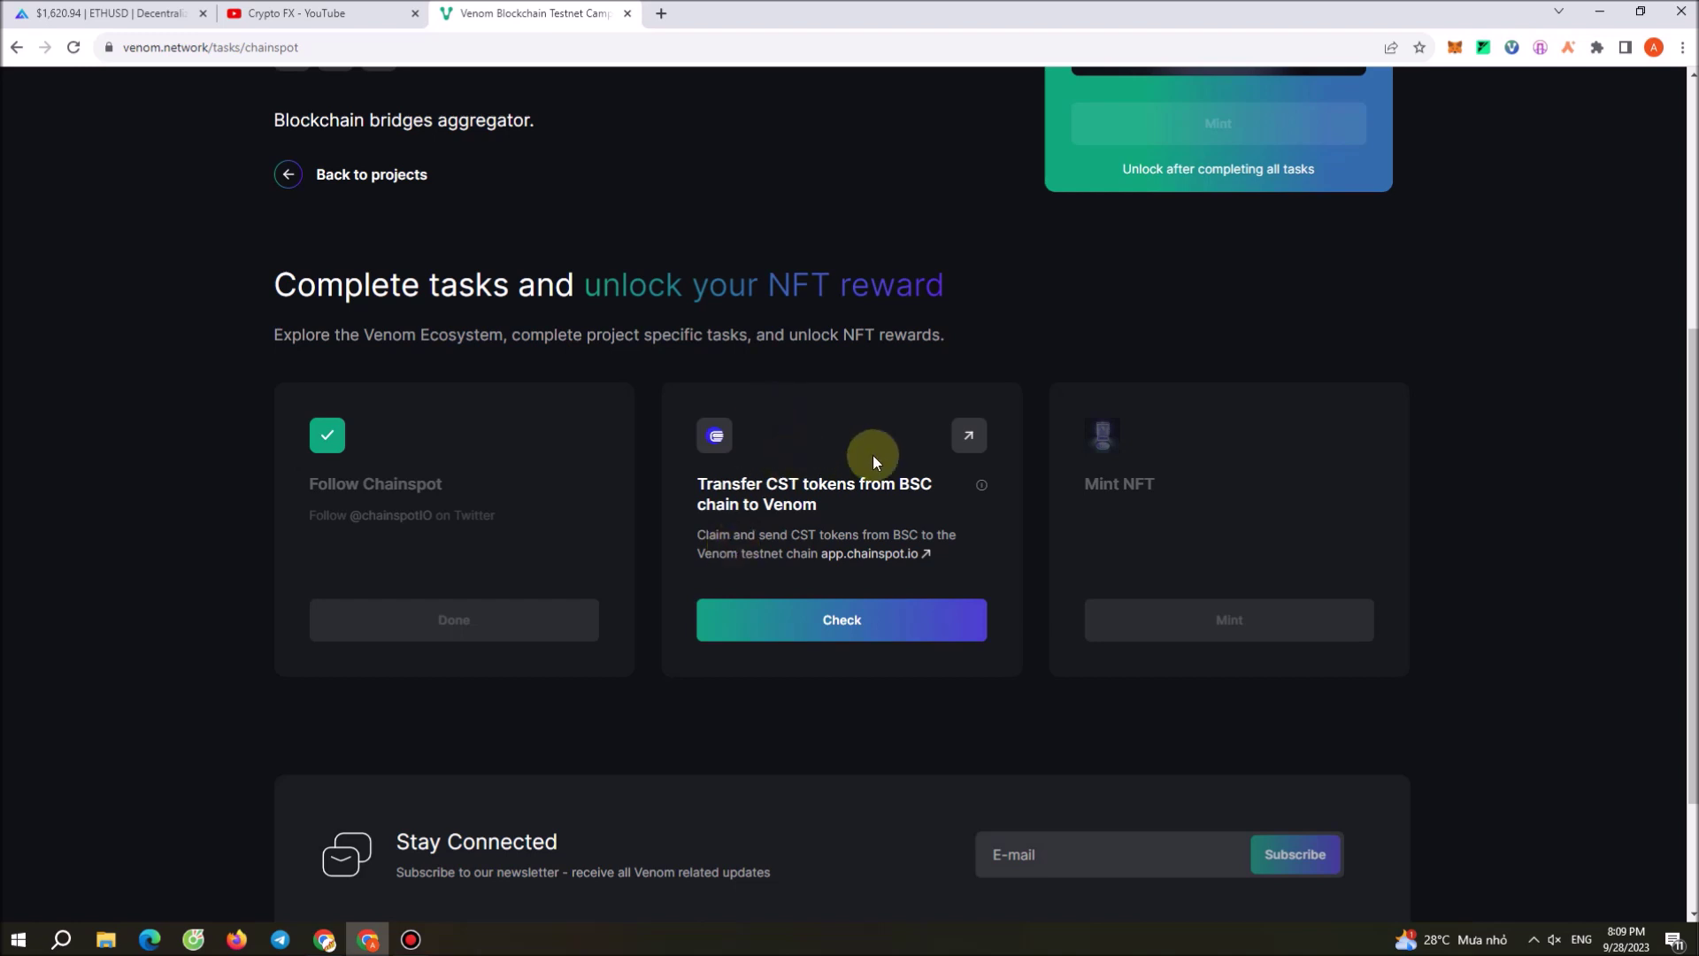
Open the Chainspot bridge from the CST transfer task and connect the MetaMask wallet to it
{"action": "left_click", "coordinate": [969, 435]}
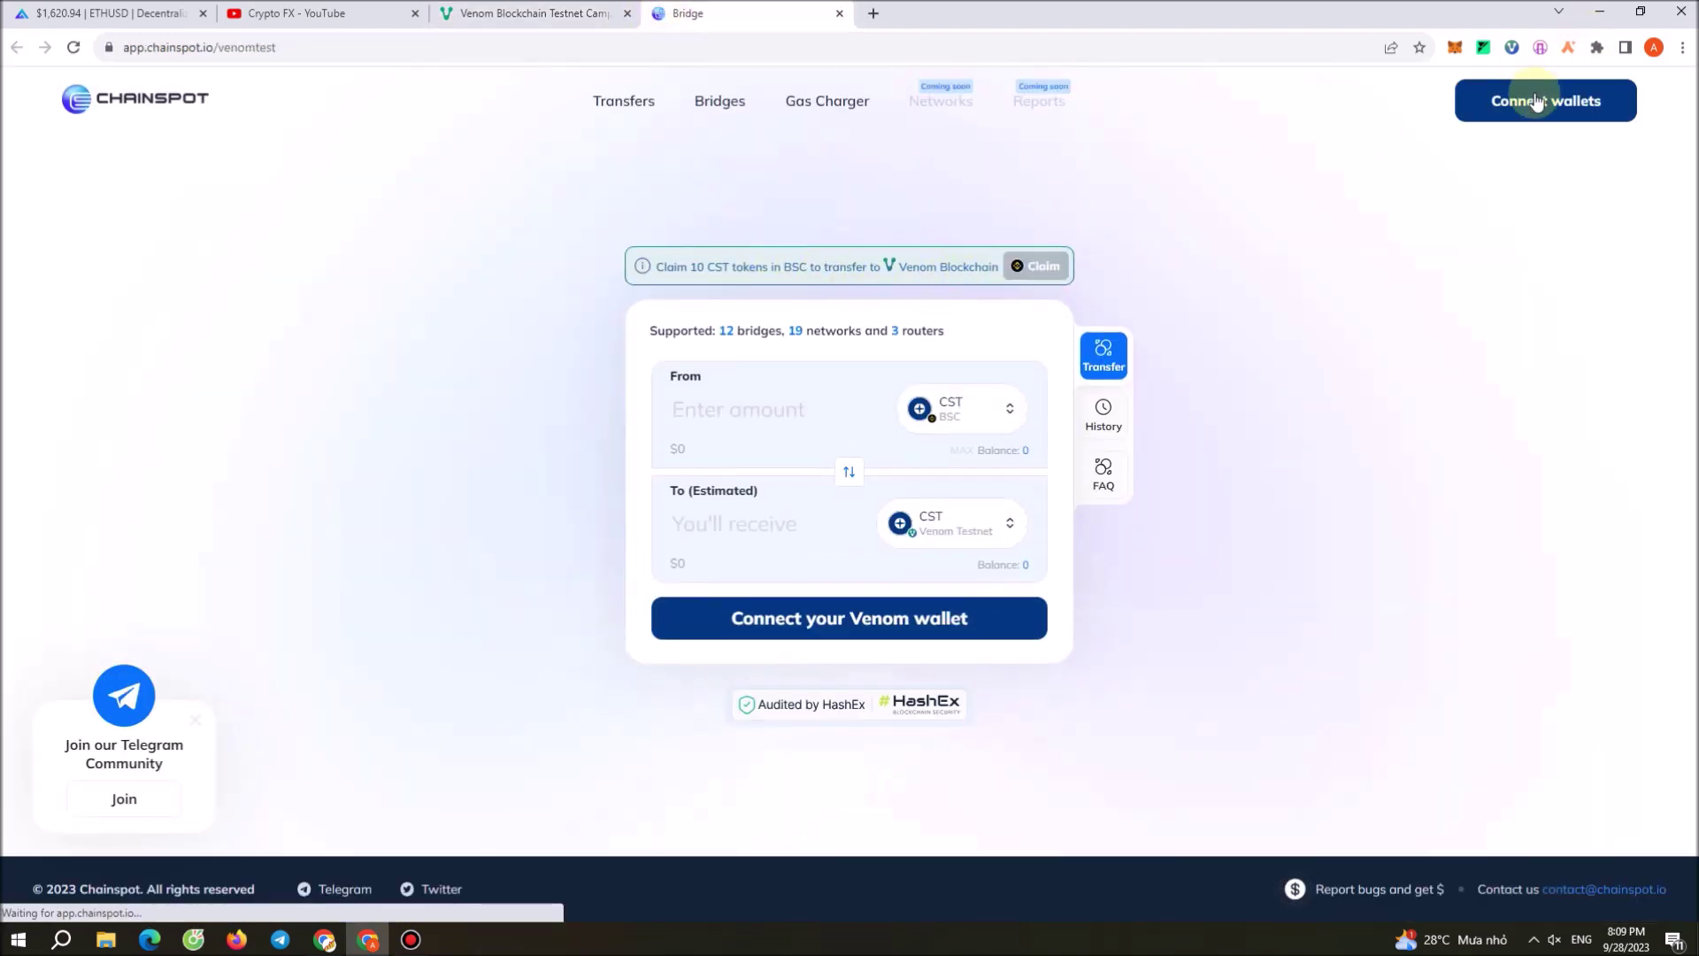
{"action": "left_click", "coordinate": [1528, 102]}
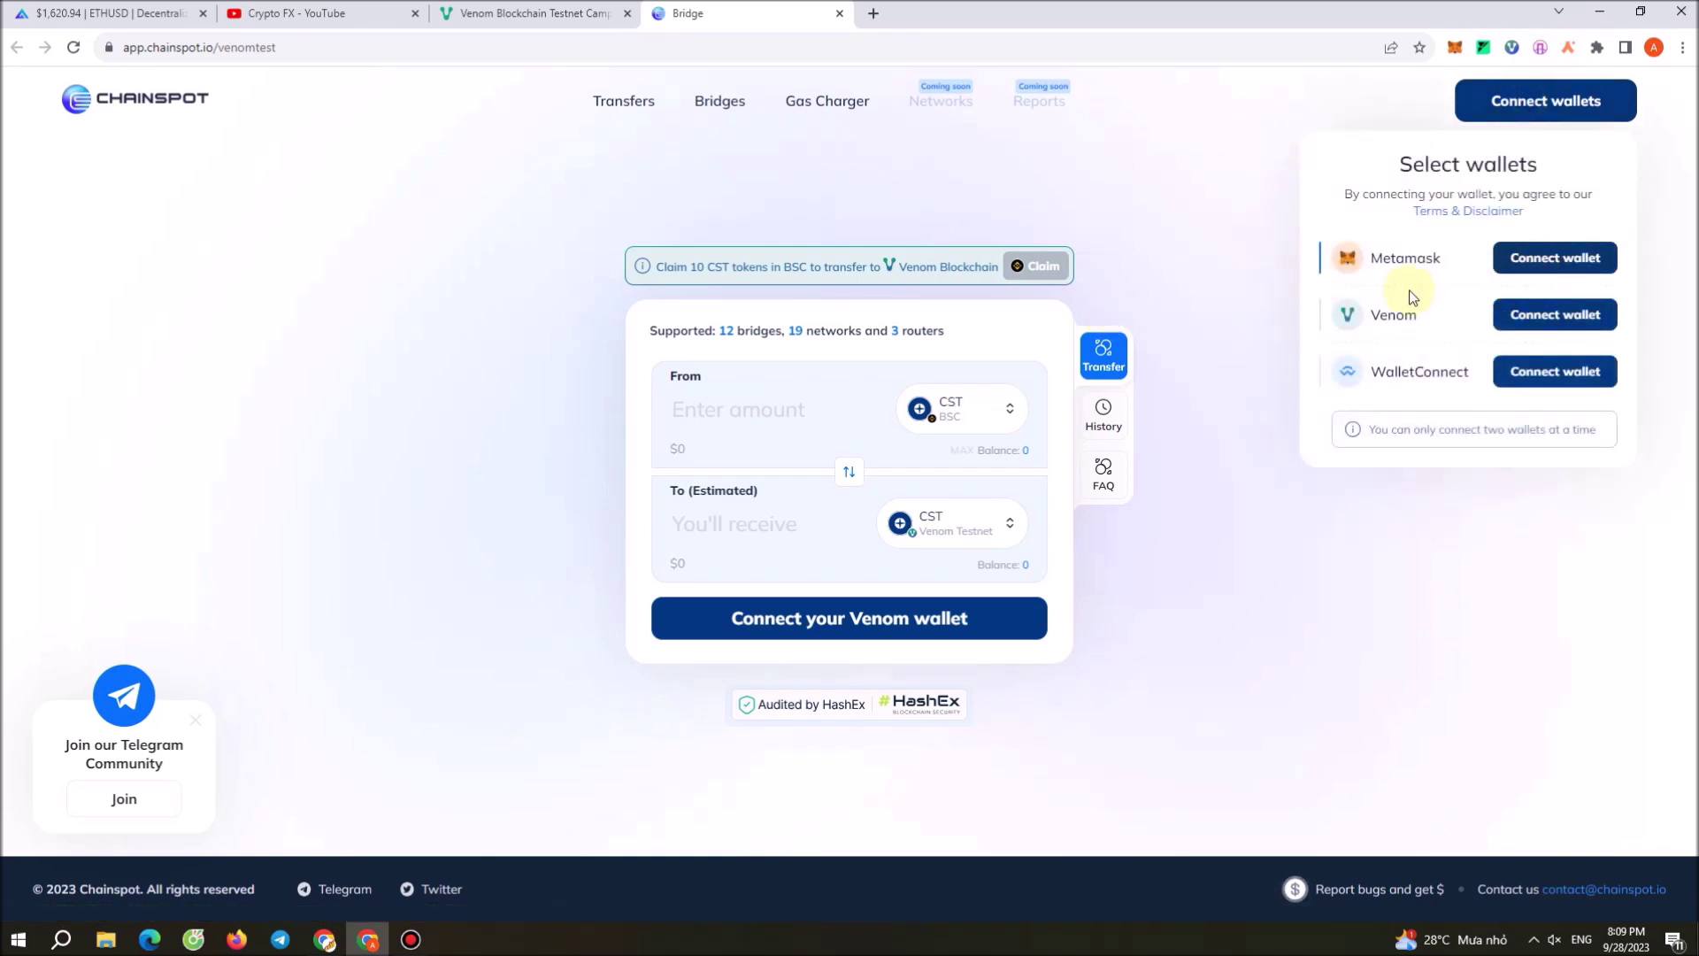
{"action": "left_click", "coordinate": [1574, 258]}
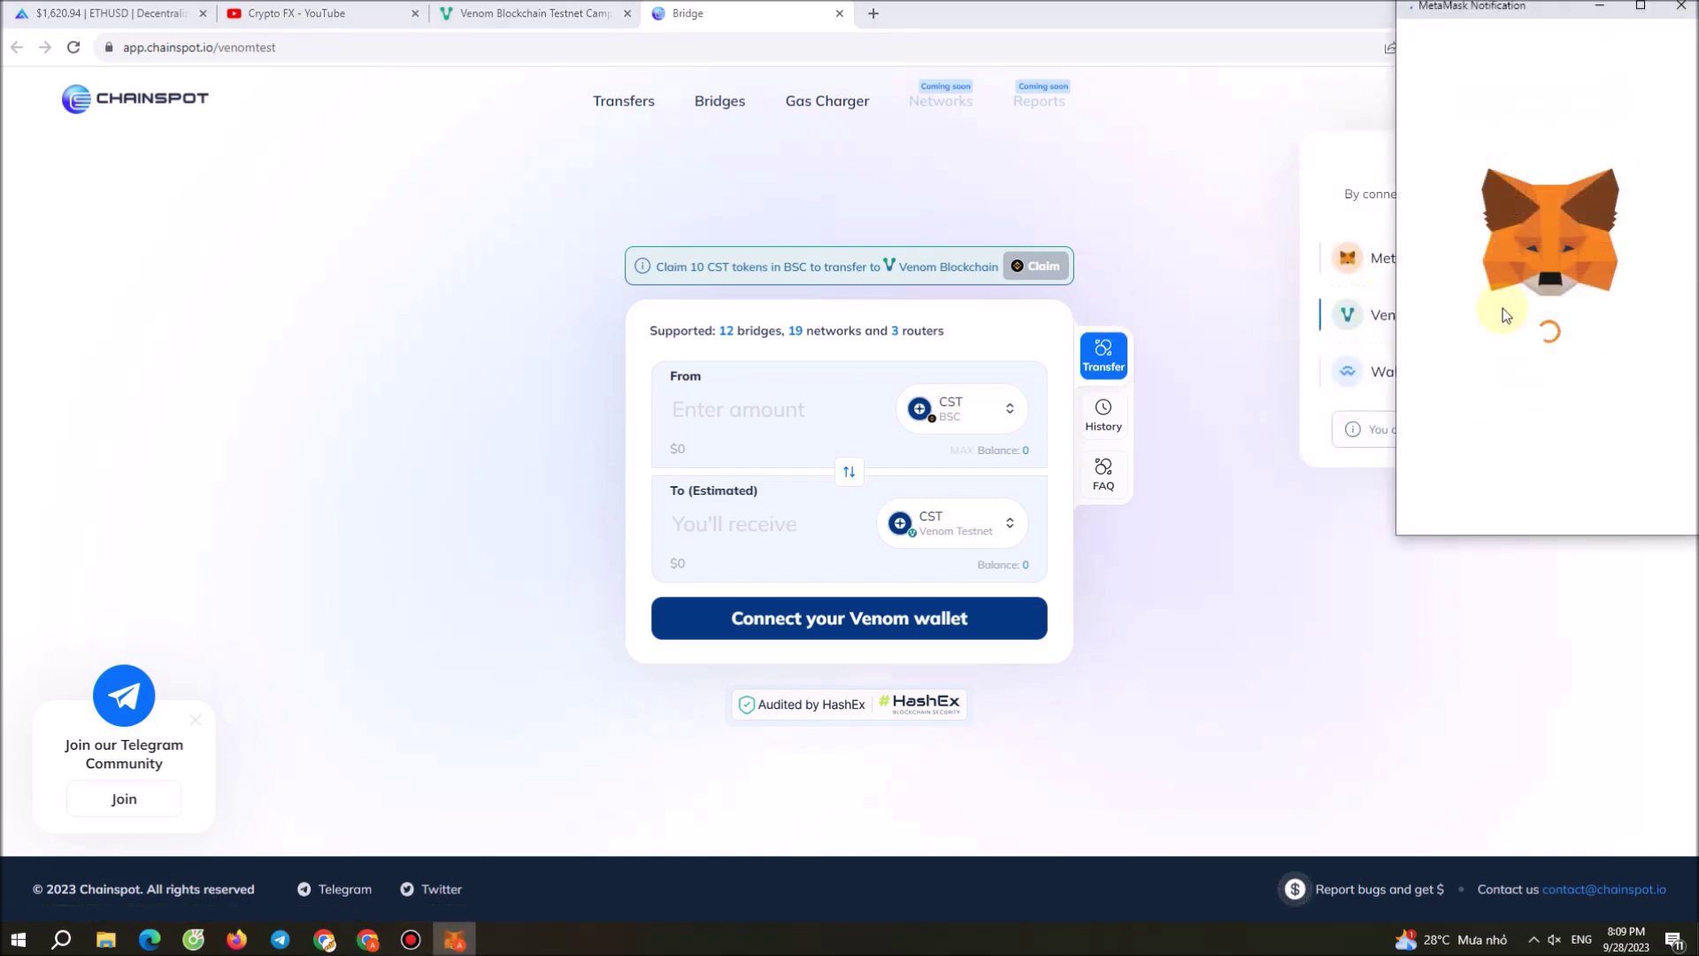
{"action": "left_click", "coordinate": [1657, 498]}
{"action": "left_click", "coordinate": [1657, 501]}
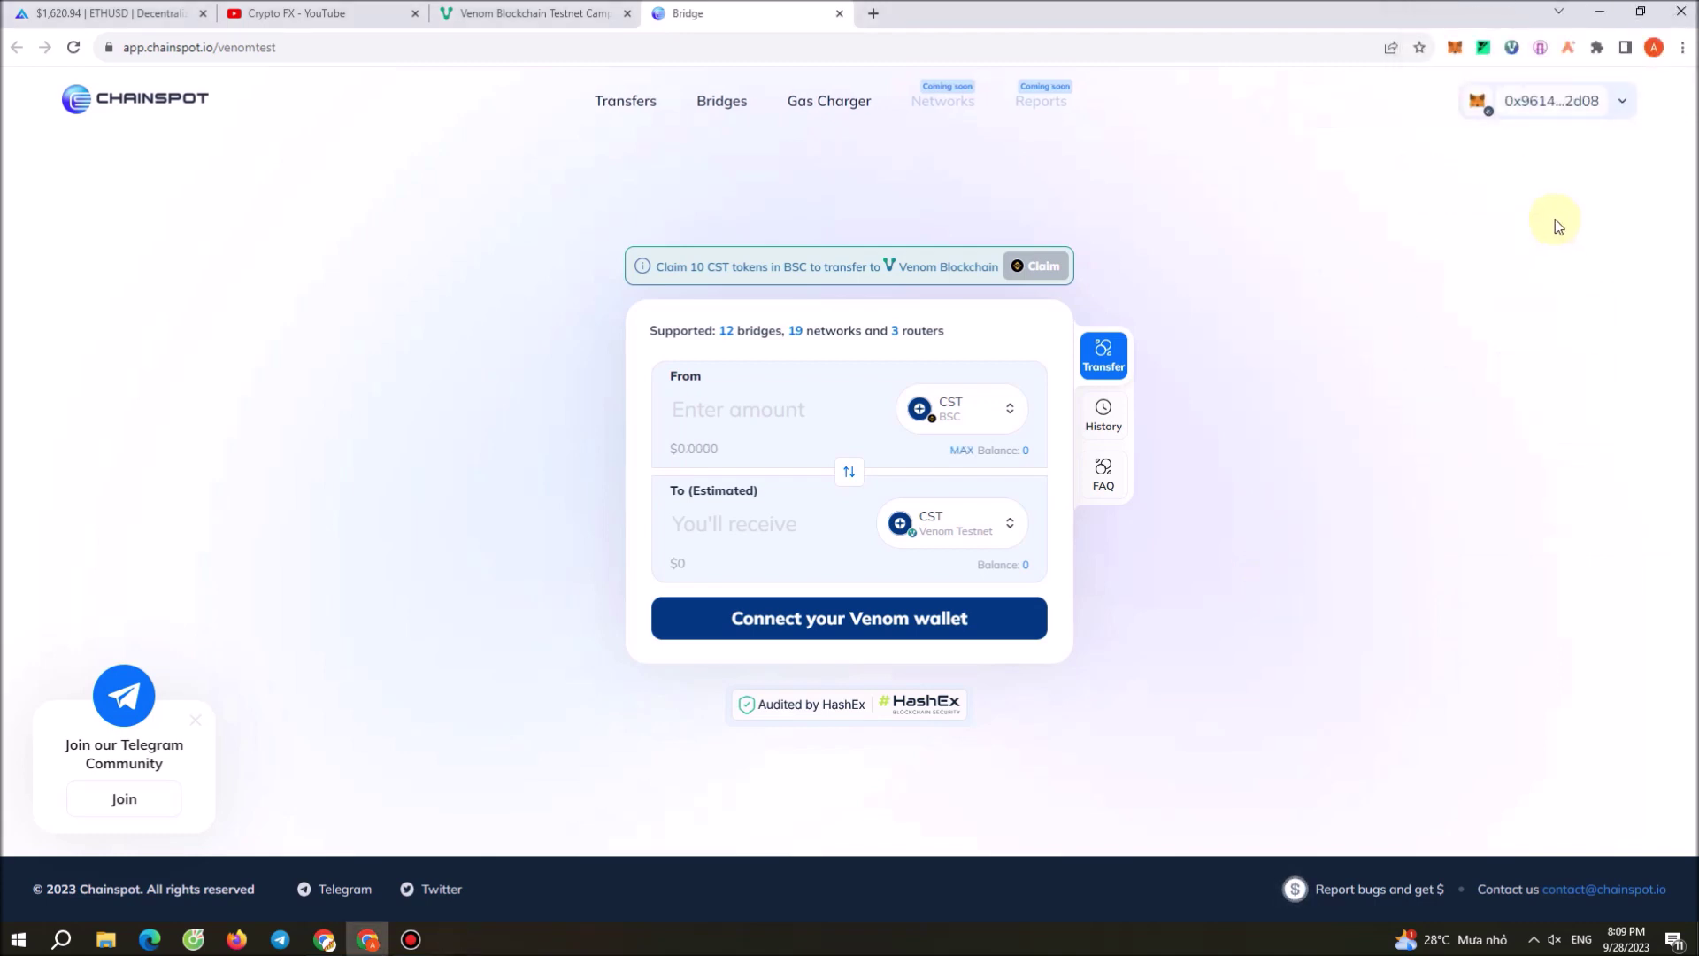
Switch the MetaMask wallet's network to BSC
{"action": "left_click", "coordinate": [1454, 47]}
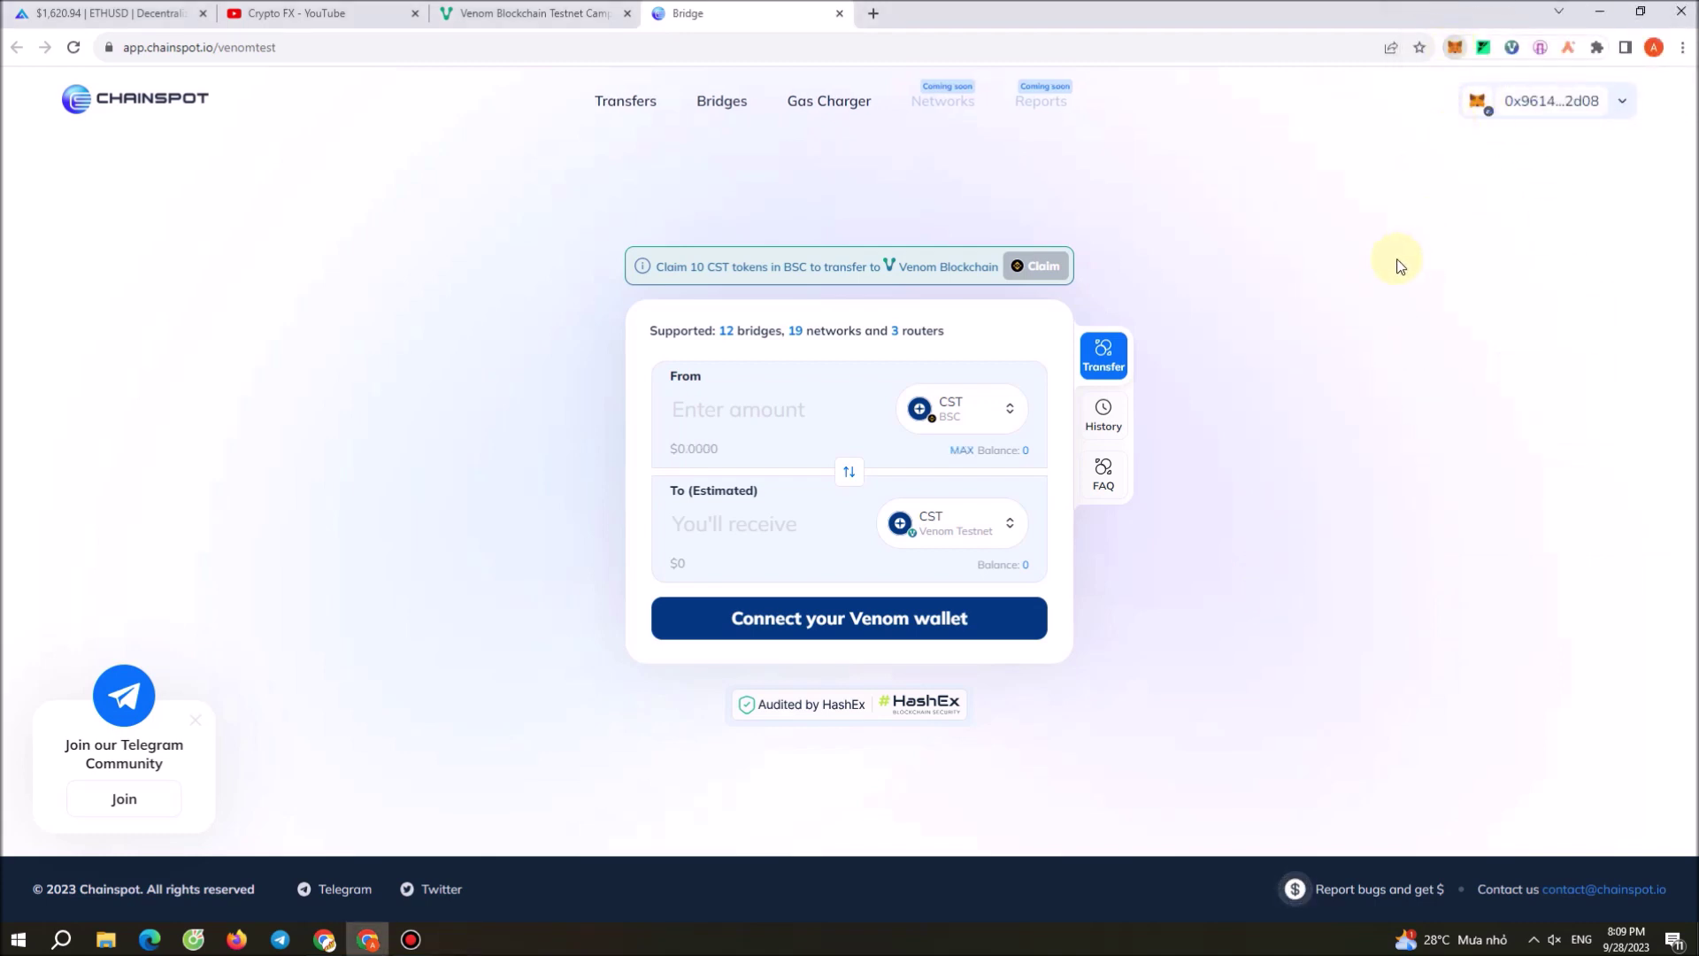
{"action": "left_click", "coordinate": [1190, 89]}
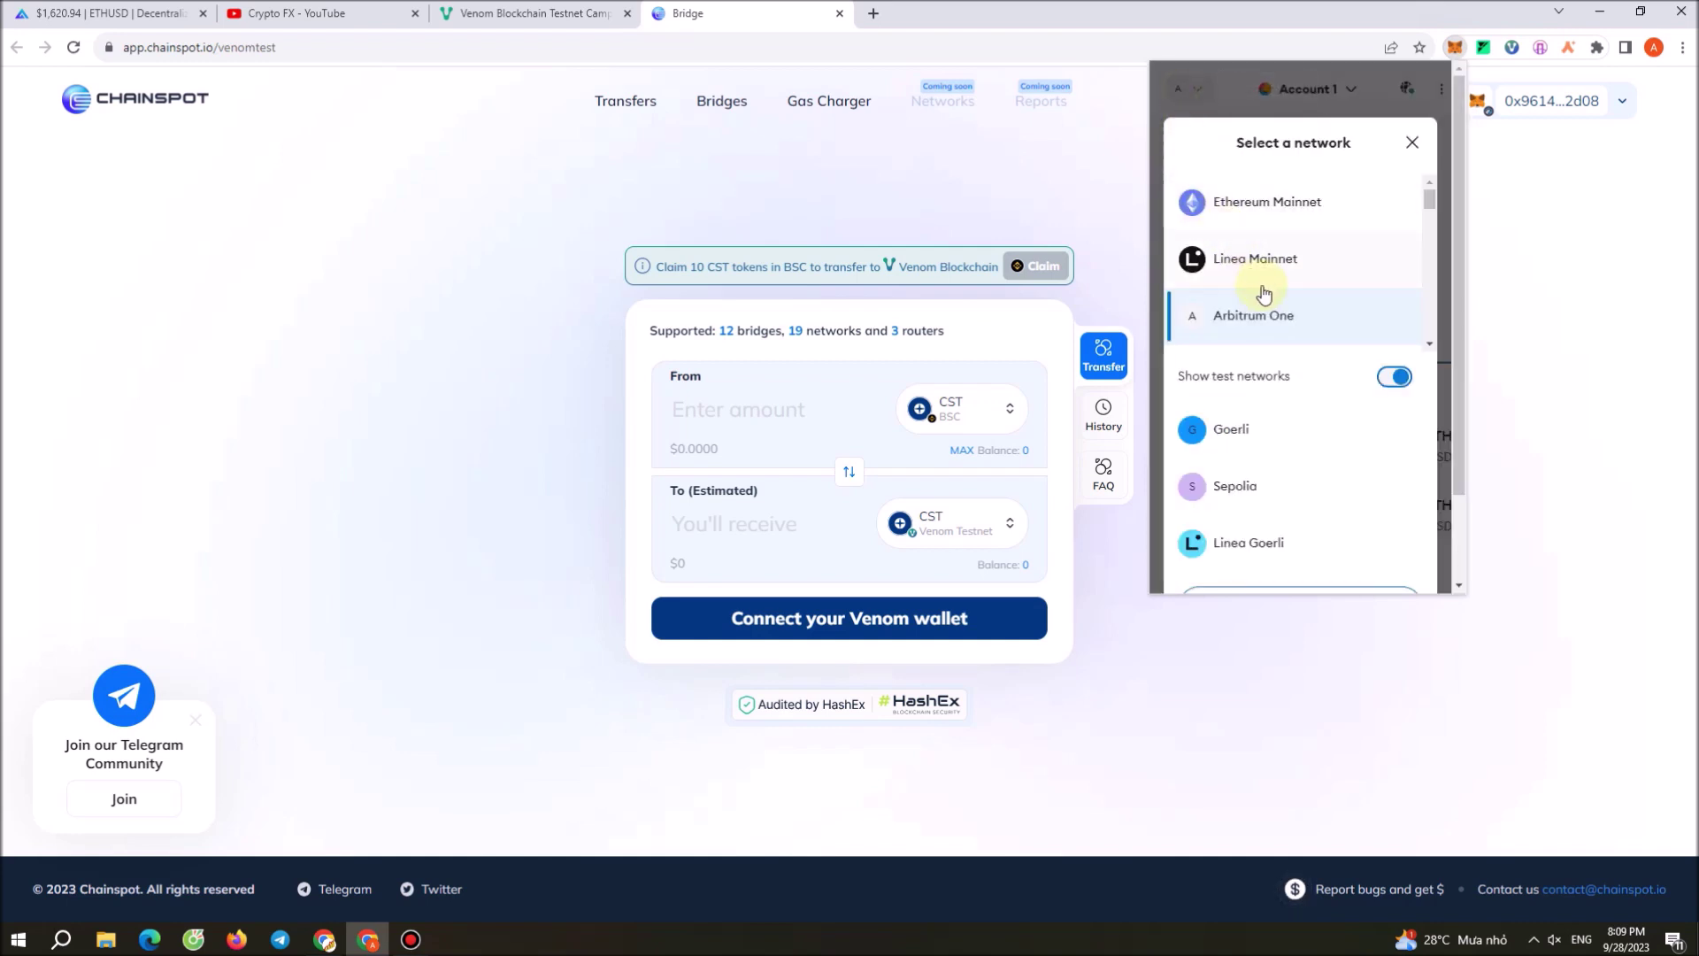
{"action": "scroll", "coordinate": [1268, 290], "scroll_direction": "down", "scroll_amount": 5}
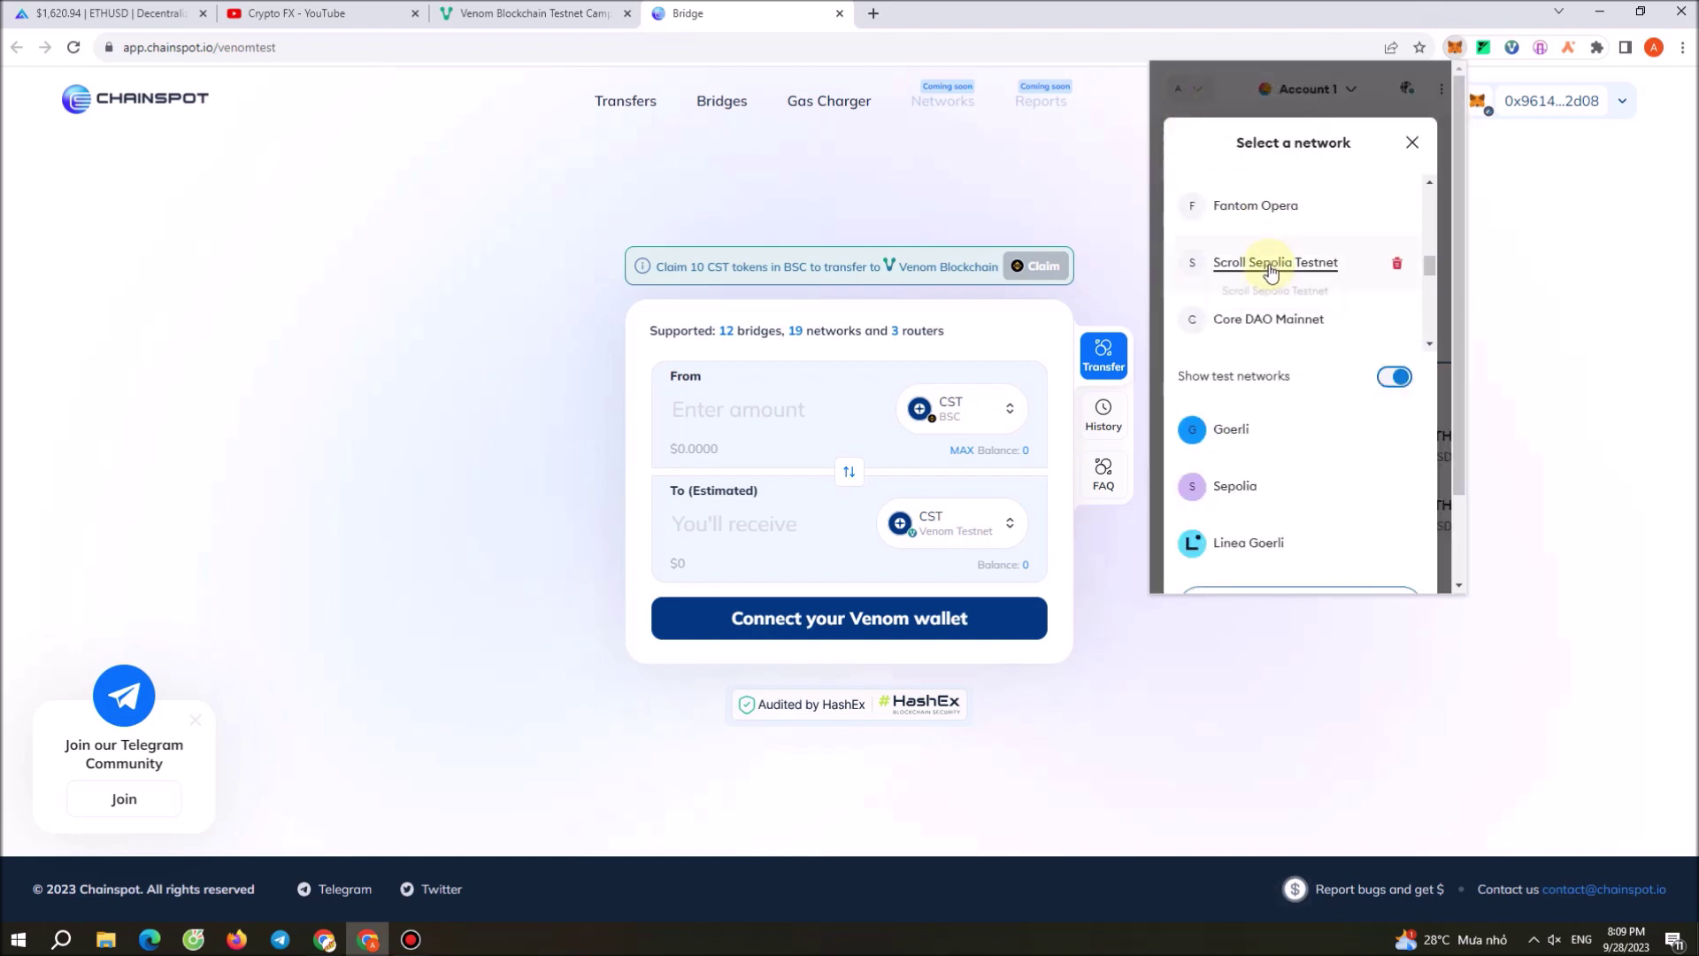
{"action": "scroll", "coordinate": [1283, 290], "scroll_direction": "down", "scroll_amount": 1}
{"action": "scroll", "coordinate": [1294, 296], "scroll_direction": "up", "scroll_amount": 3}
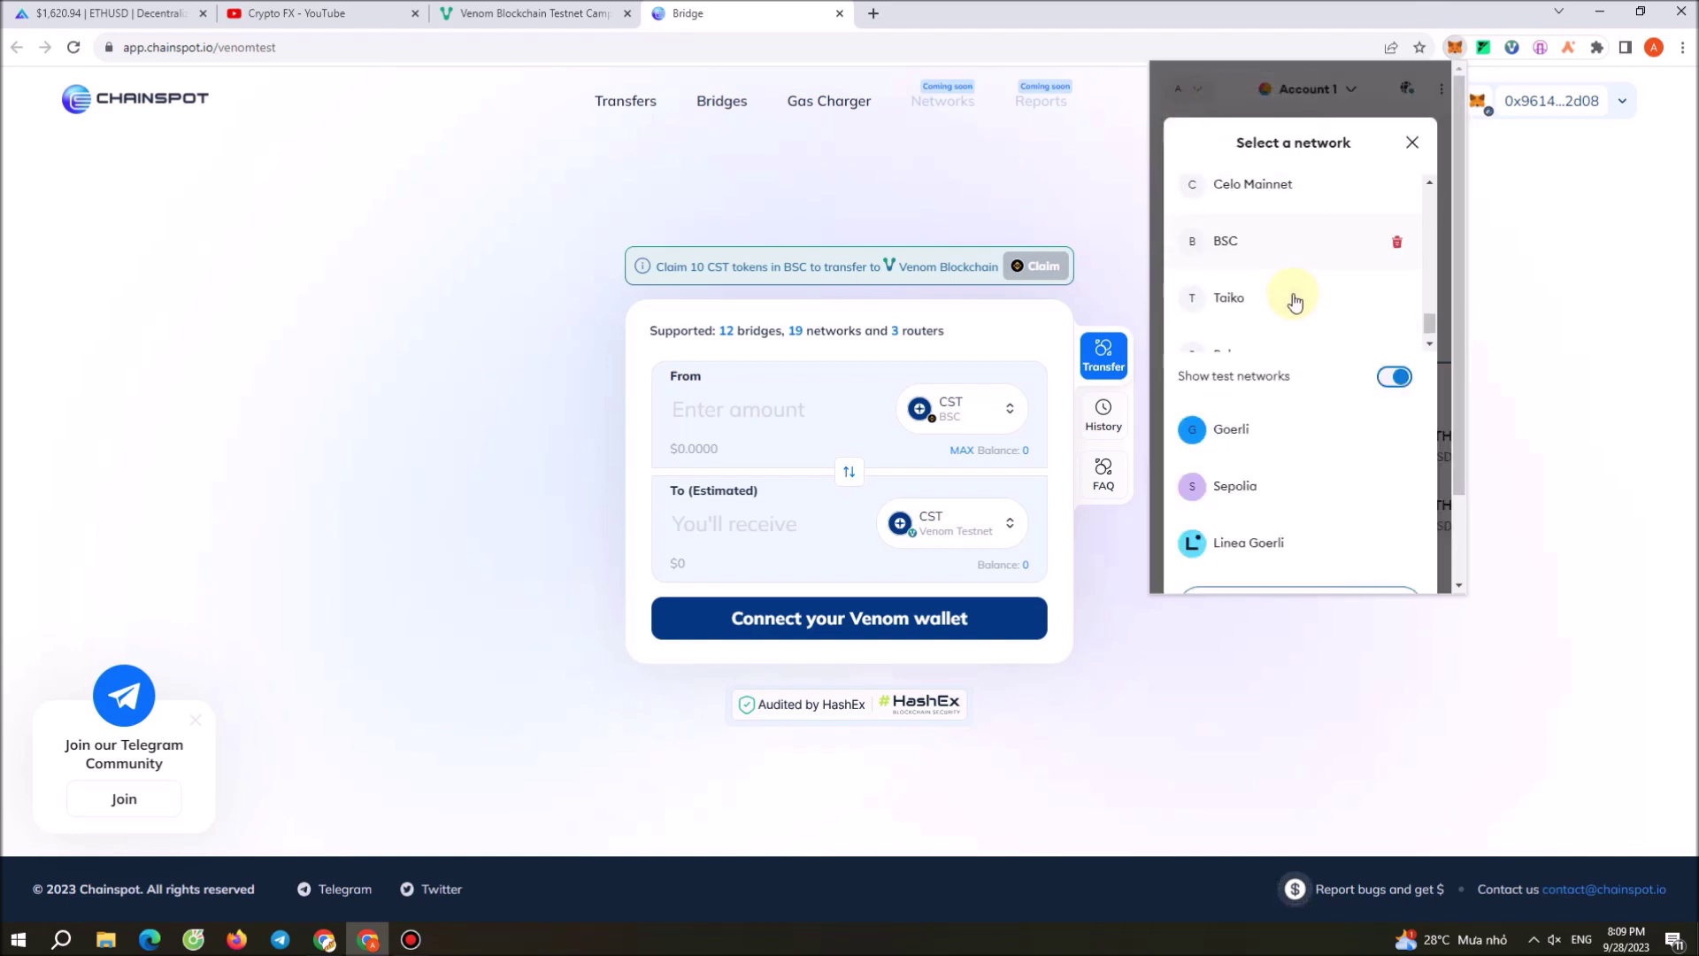
{"action": "scroll", "coordinate": [1288, 292], "scroll_direction": "down", "scroll_amount": 1}
{"action": "scroll", "coordinate": [1286, 290], "scroll_direction": "up", "scroll_amount": 3}
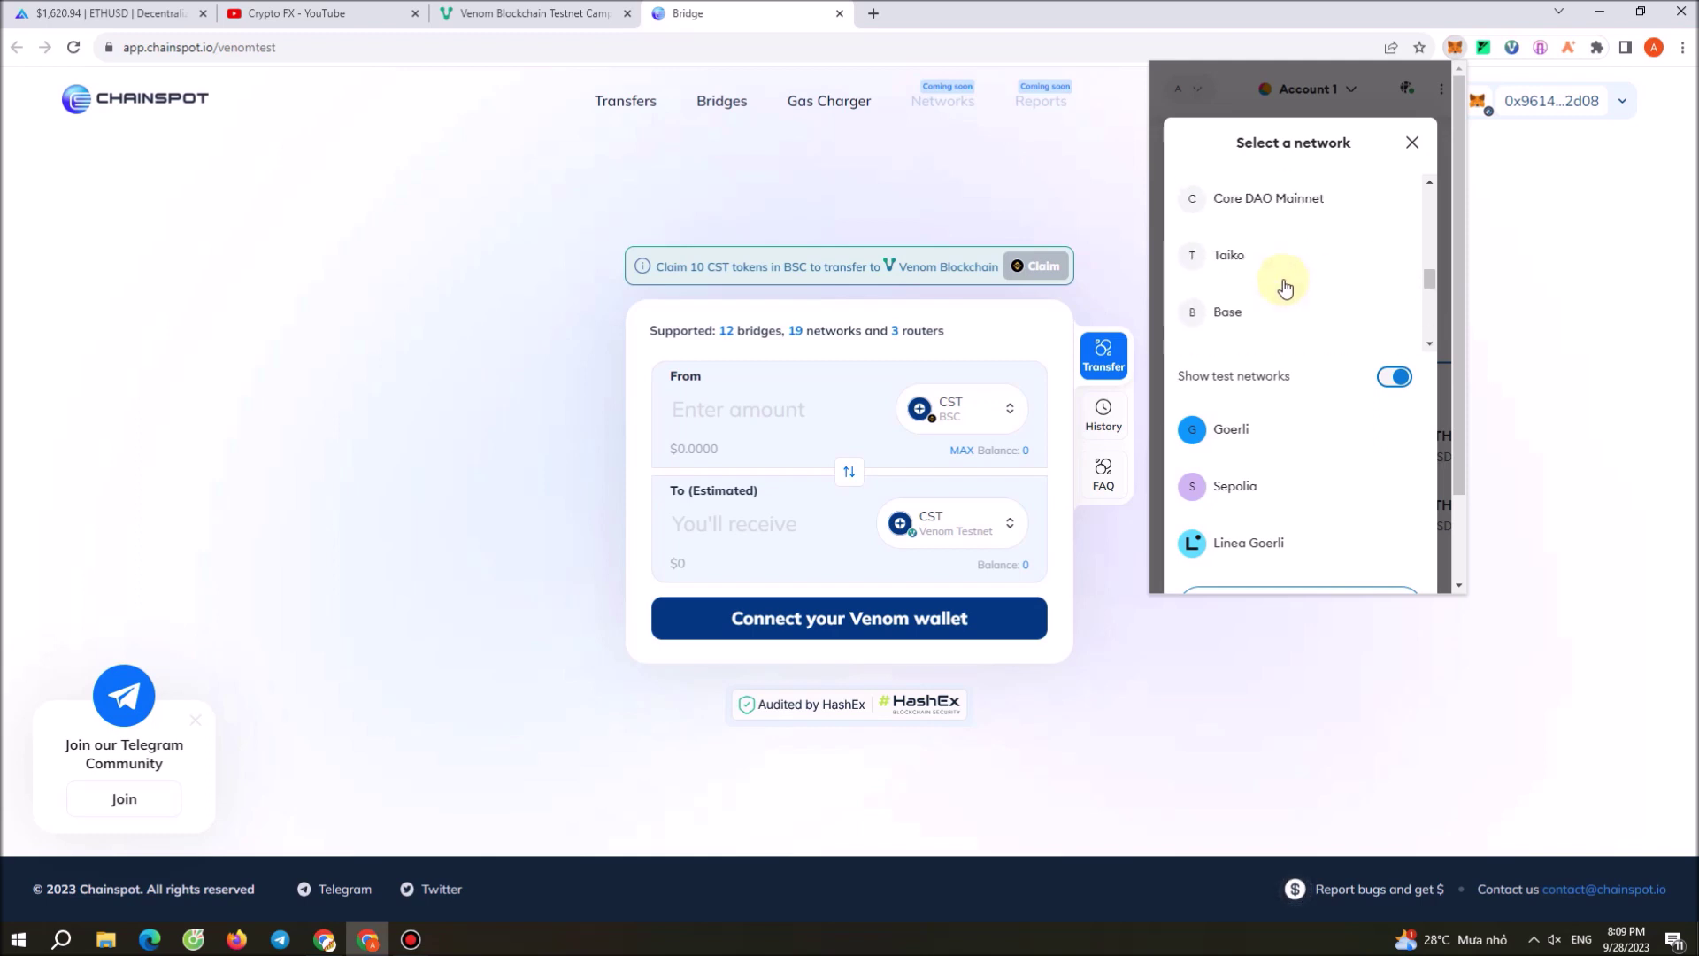
{"action": "scroll", "coordinate": [1288, 294], "scroll_direction": "up", "scroll_amount": 5}
{"action": "scroll", "coordinate": [1290, 285], "scroll_direction": "down", "scroll_amount": 3}
{"action": "scroll", "coordinate": [1291, 281], "scroll_direction": "down", "scroll_amount": 5}
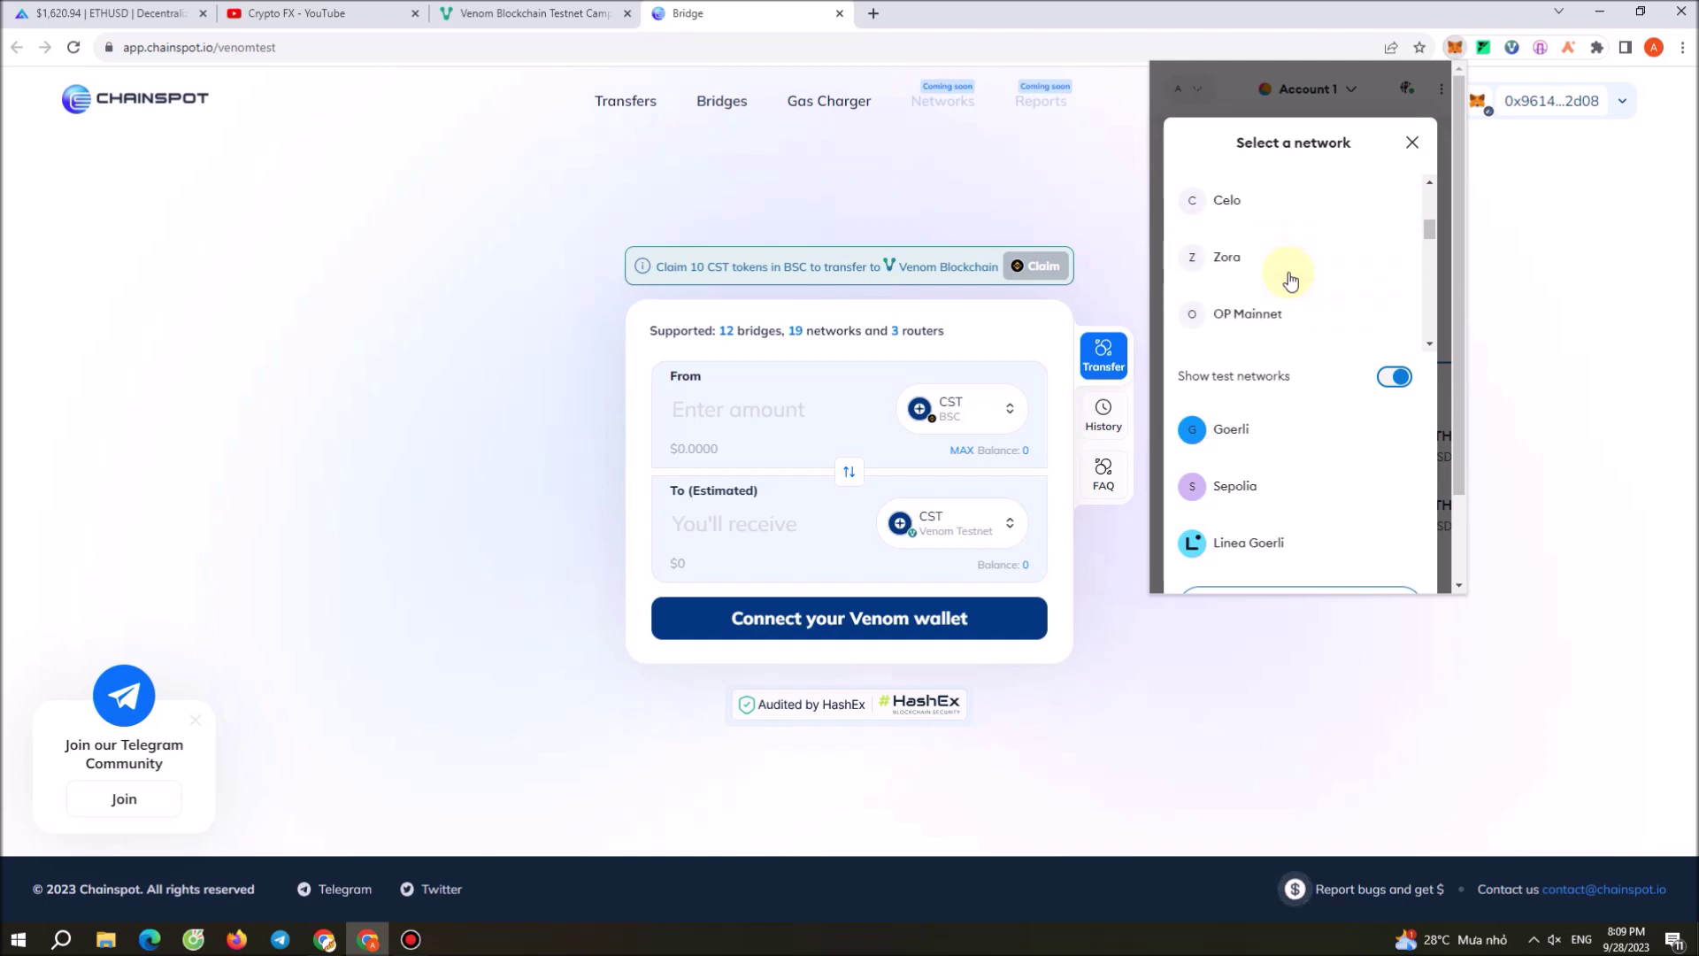
{"action": "scroll", "coordinate": [1290, 278], "scroll_direction": "down", "scroll_amount": 6}
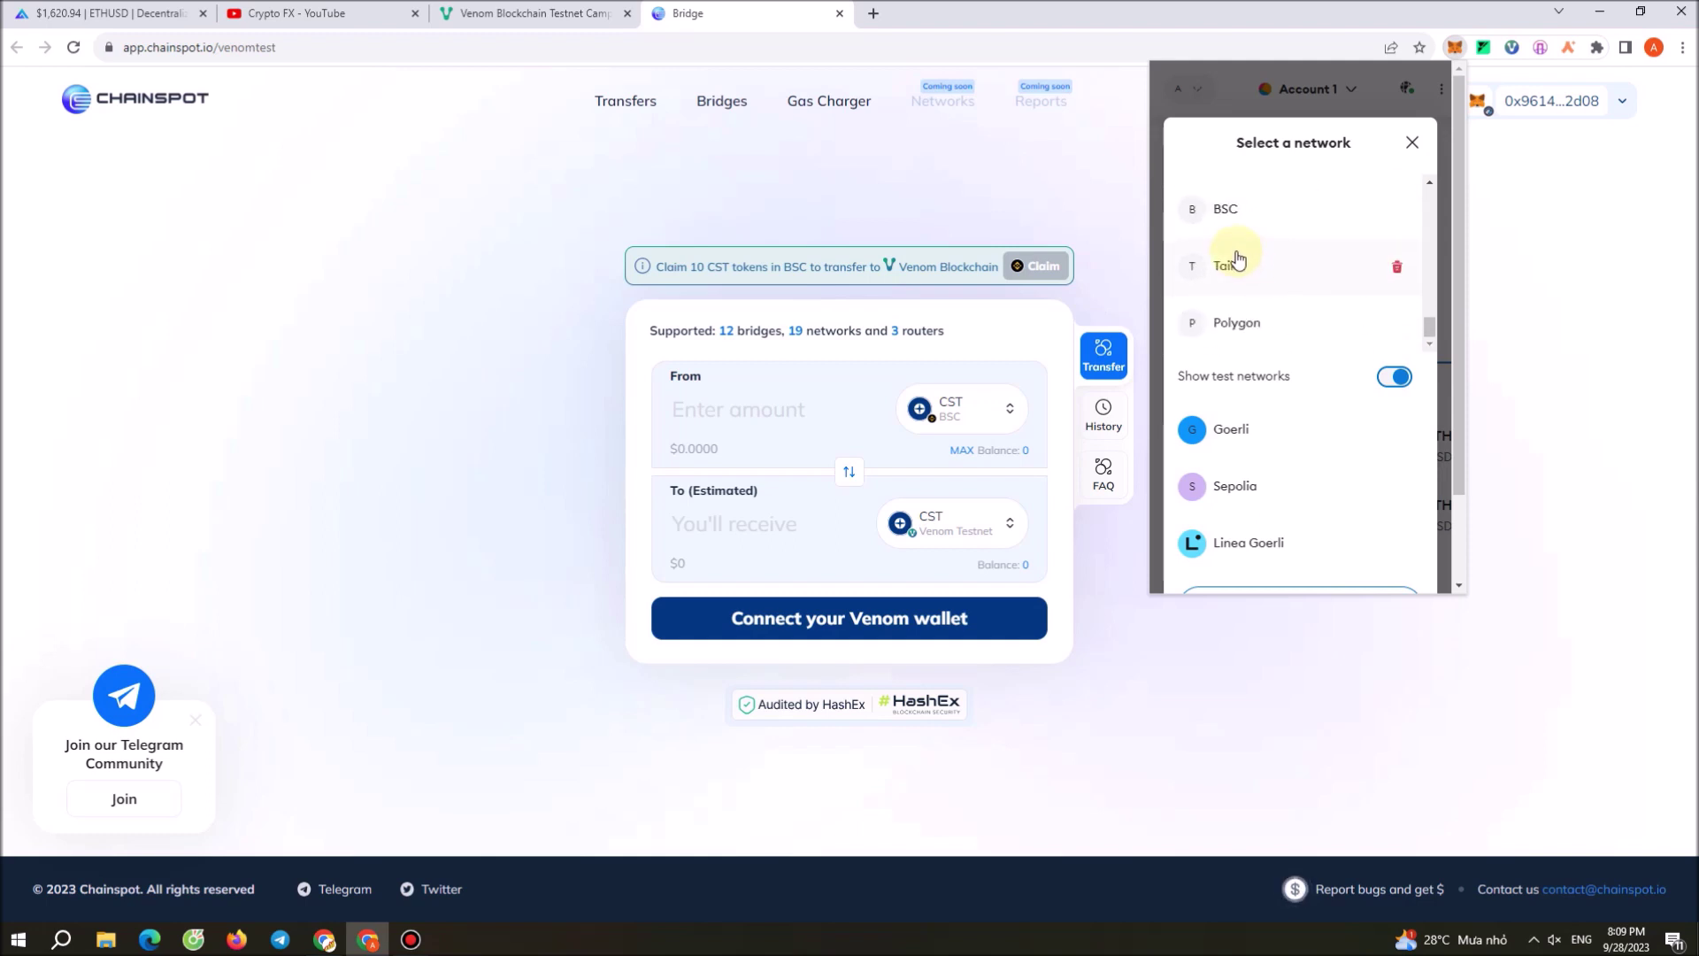
{"action": "left_click", "coordinate": [1231, 212]}
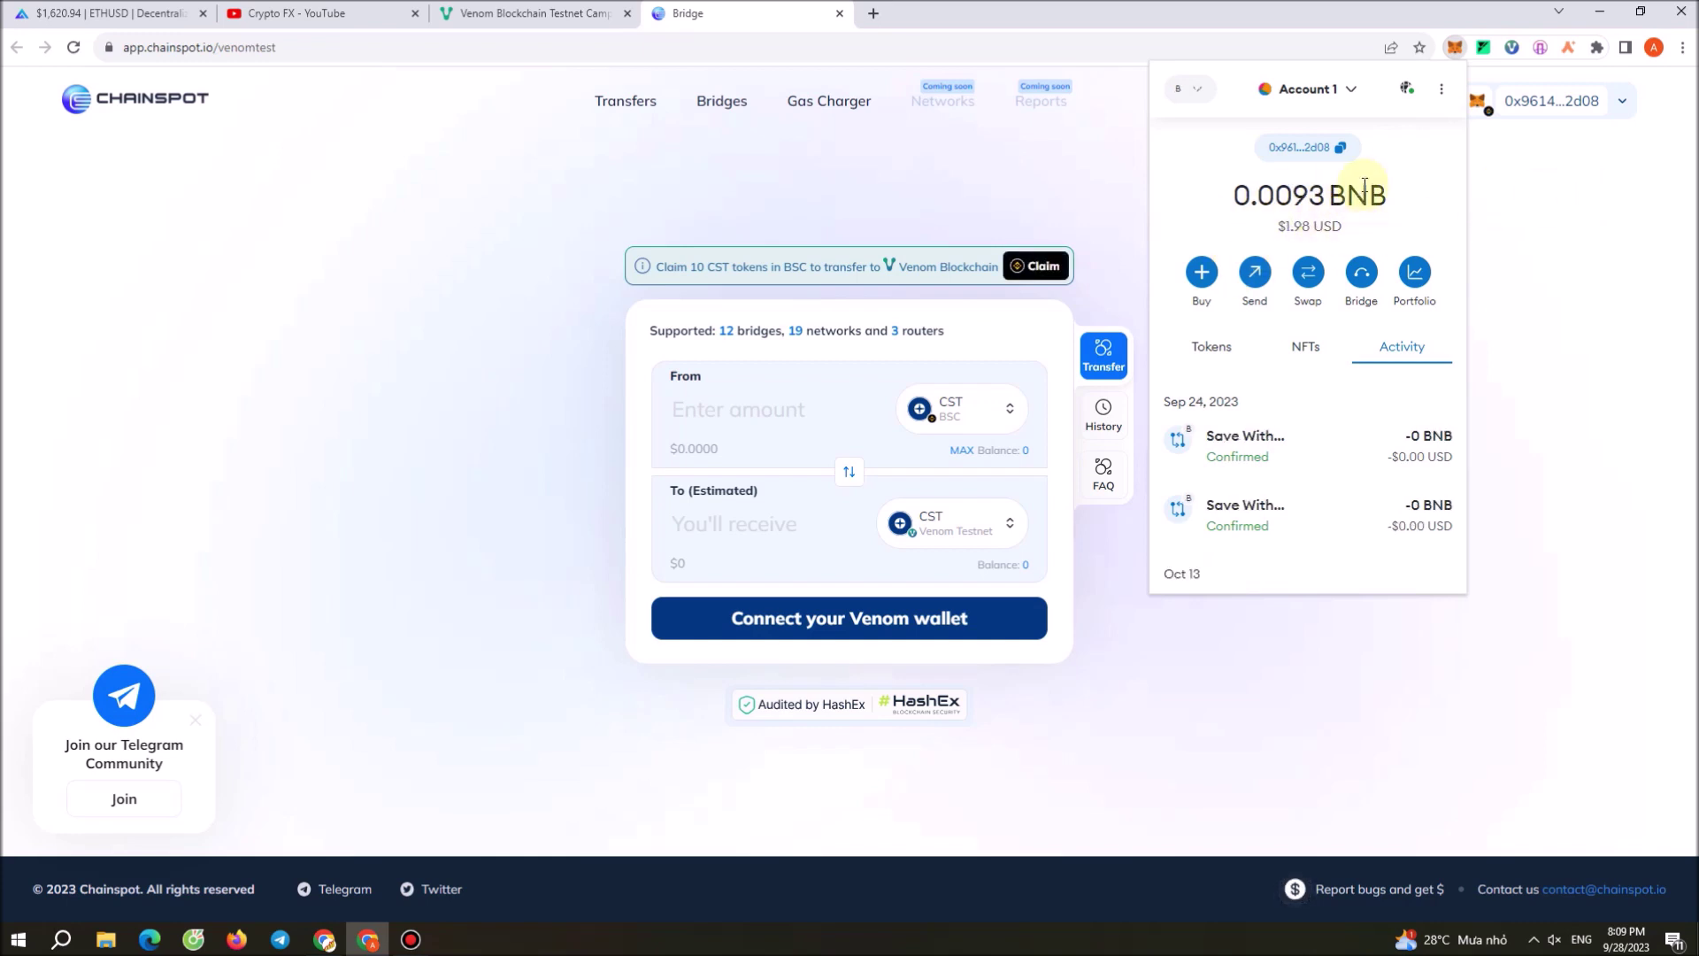
{"action": "left_click", "coordinate": [434, 466]}
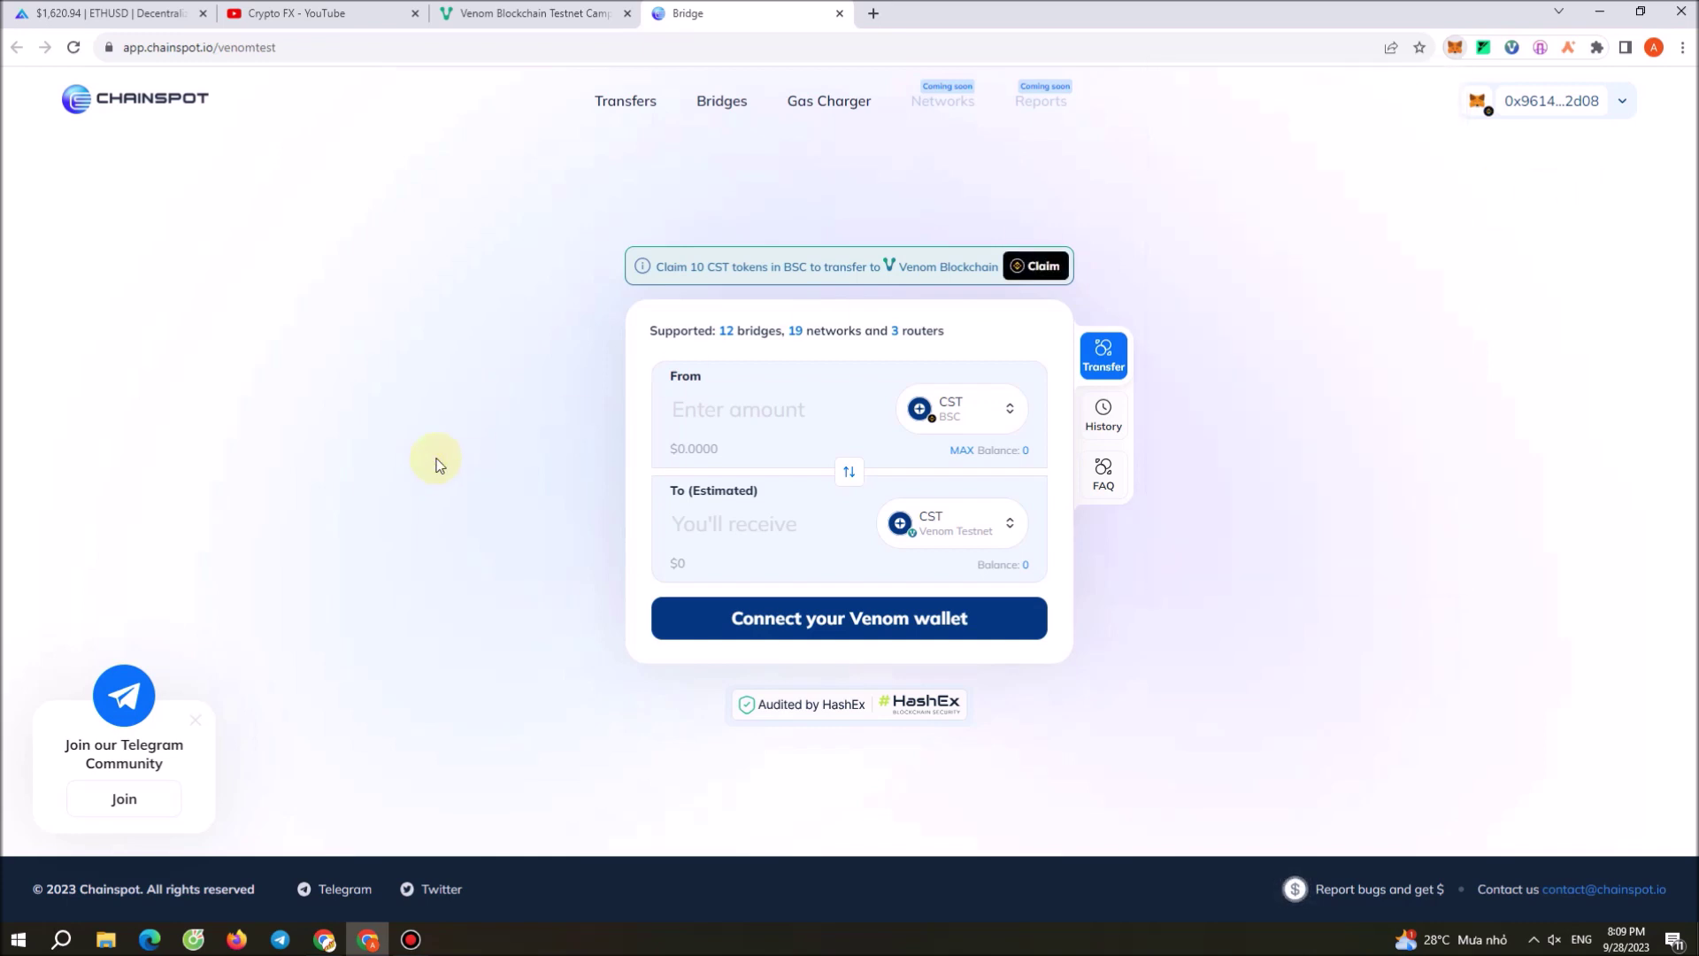
Try to connect the Venom wallet to the Chainspot bridge alongside MetaMask
{"action": "left_click", "coordinate": [1596, 100]}
{"action": "left_click", "coordinate": [1559, 109]}
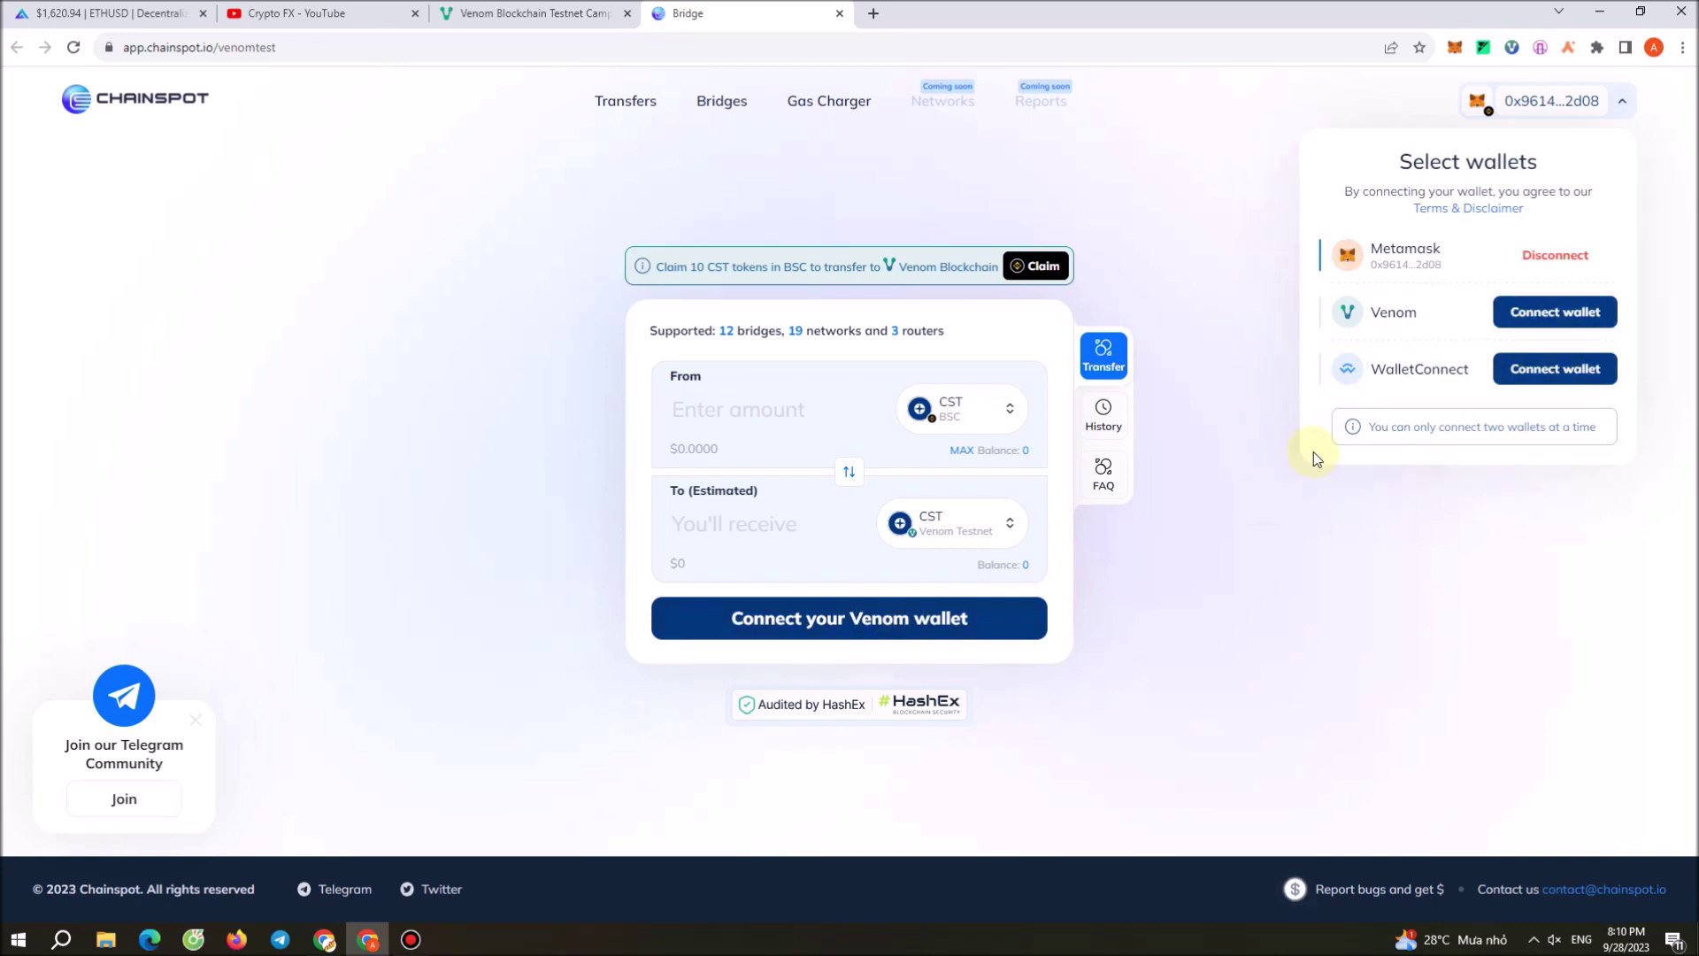
{"action": "left_click", "coordinate": [1565, 315]}
{"action": "left_click", "coordinate": [639, 174]}
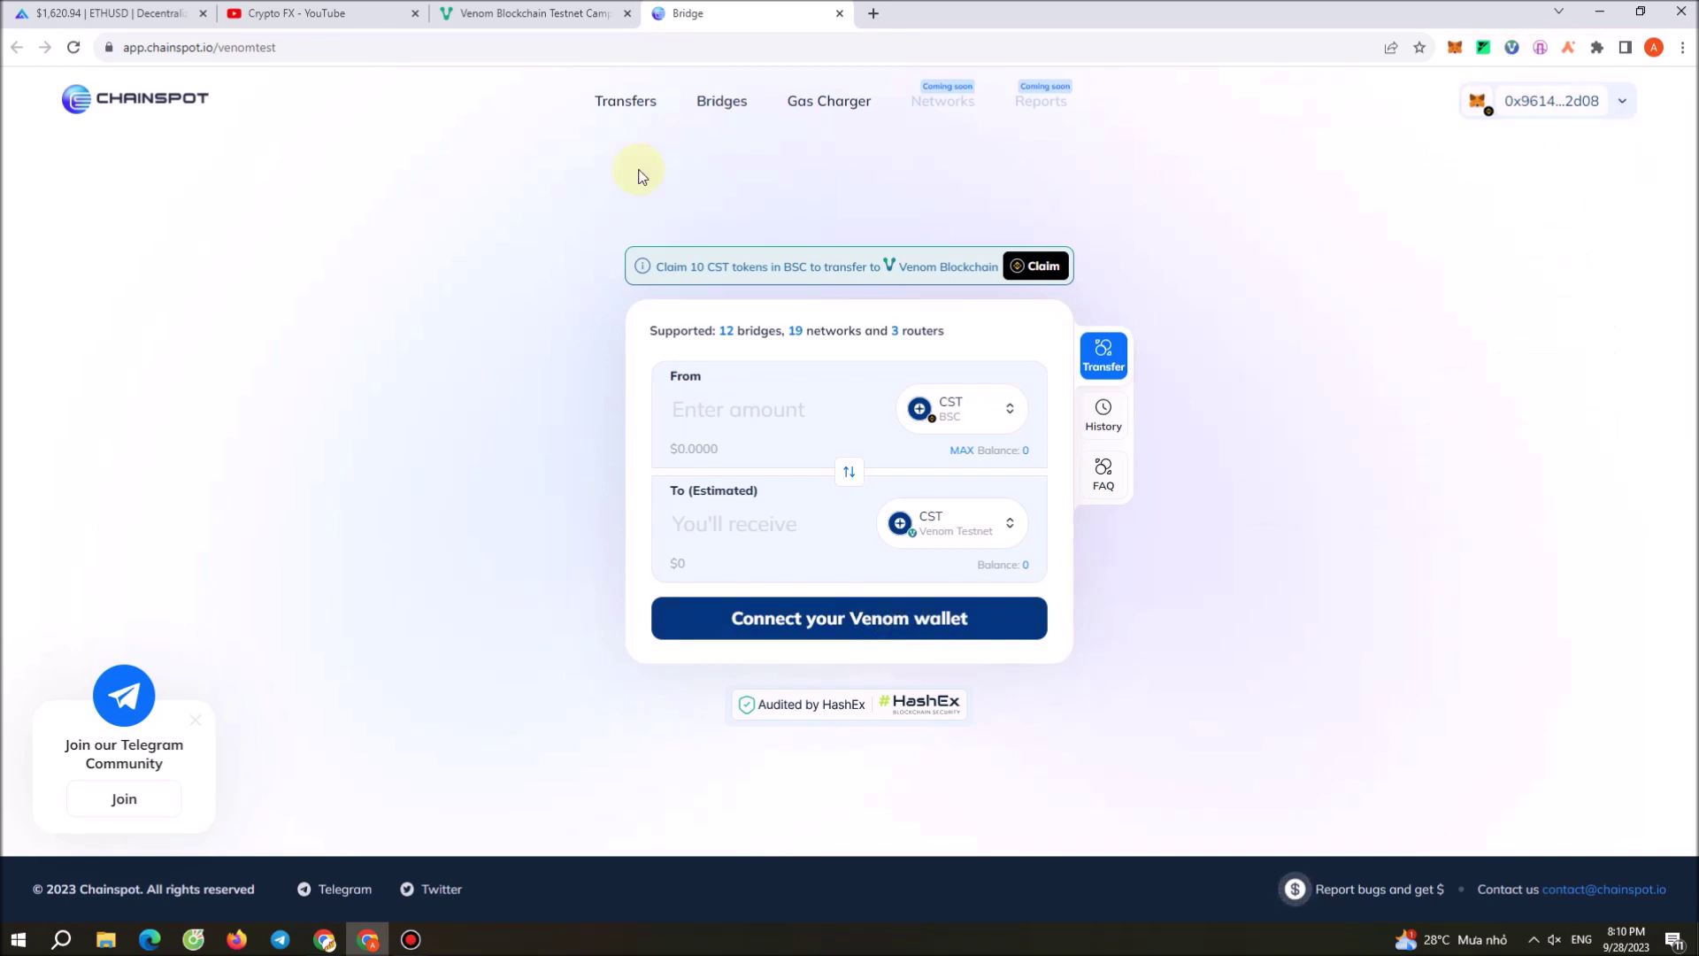
Reload the Chainspot bridge page and reconnect the MetaMask wallet
{"action": "left_click", "coordinate": [73, 47]}
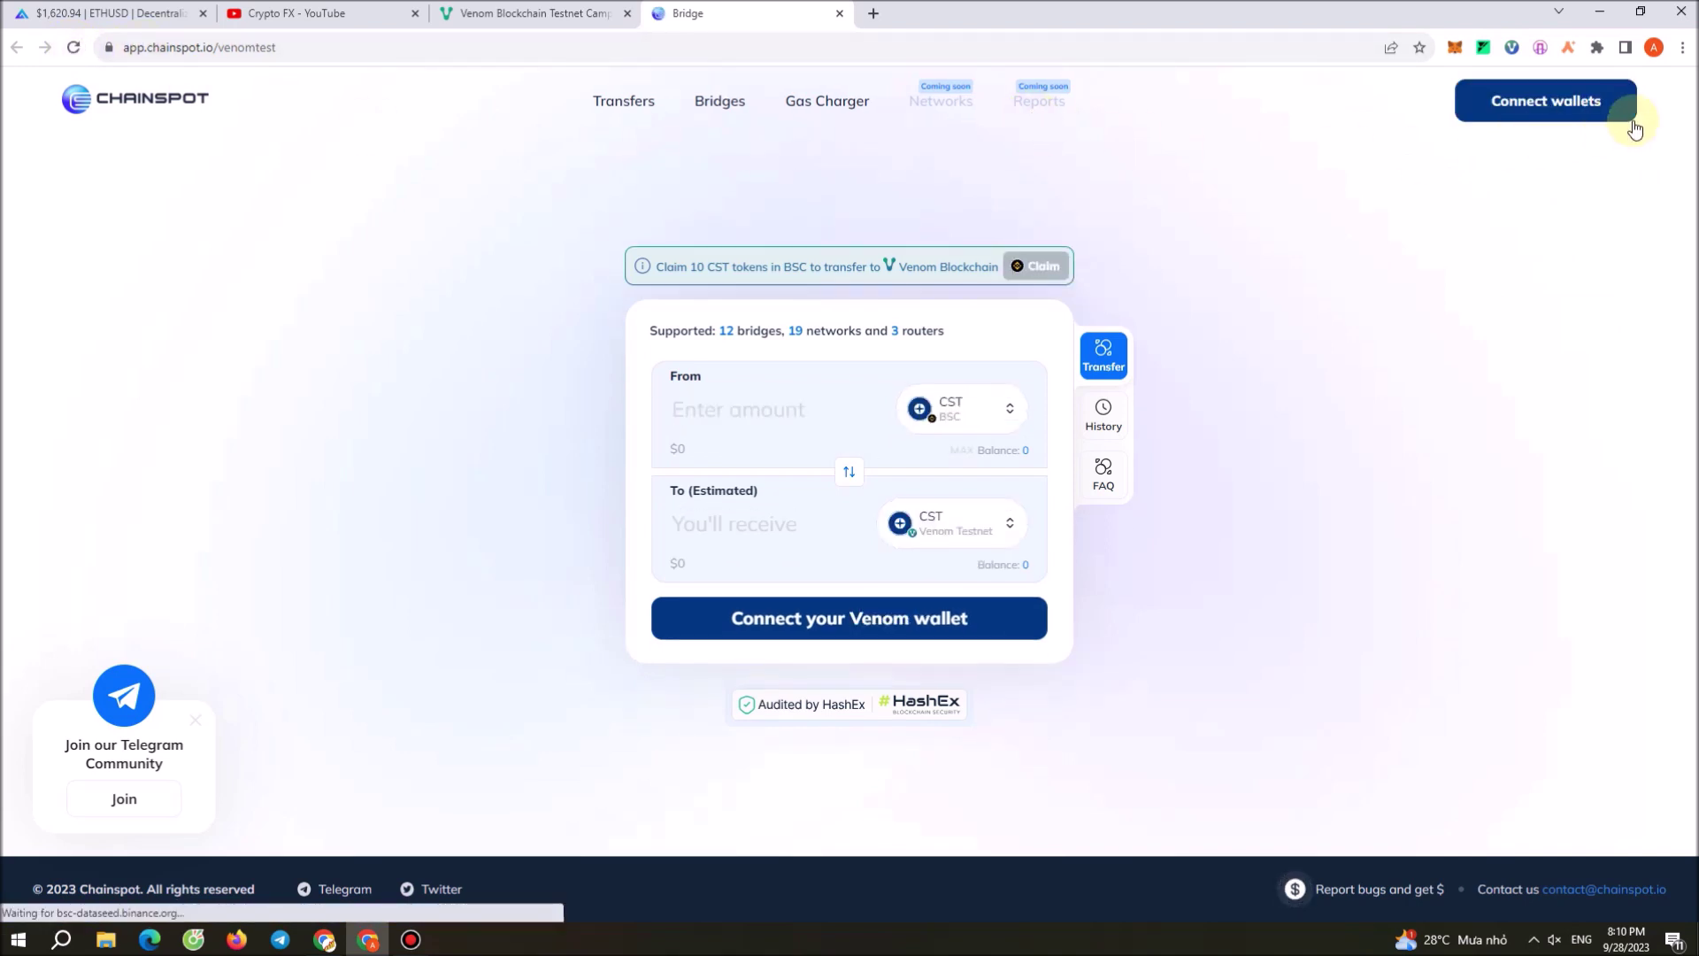
{"action": "left_click", "coordinate": [1566, 103]}
{"action": "left_click", "coordinate": [1537, 269]}
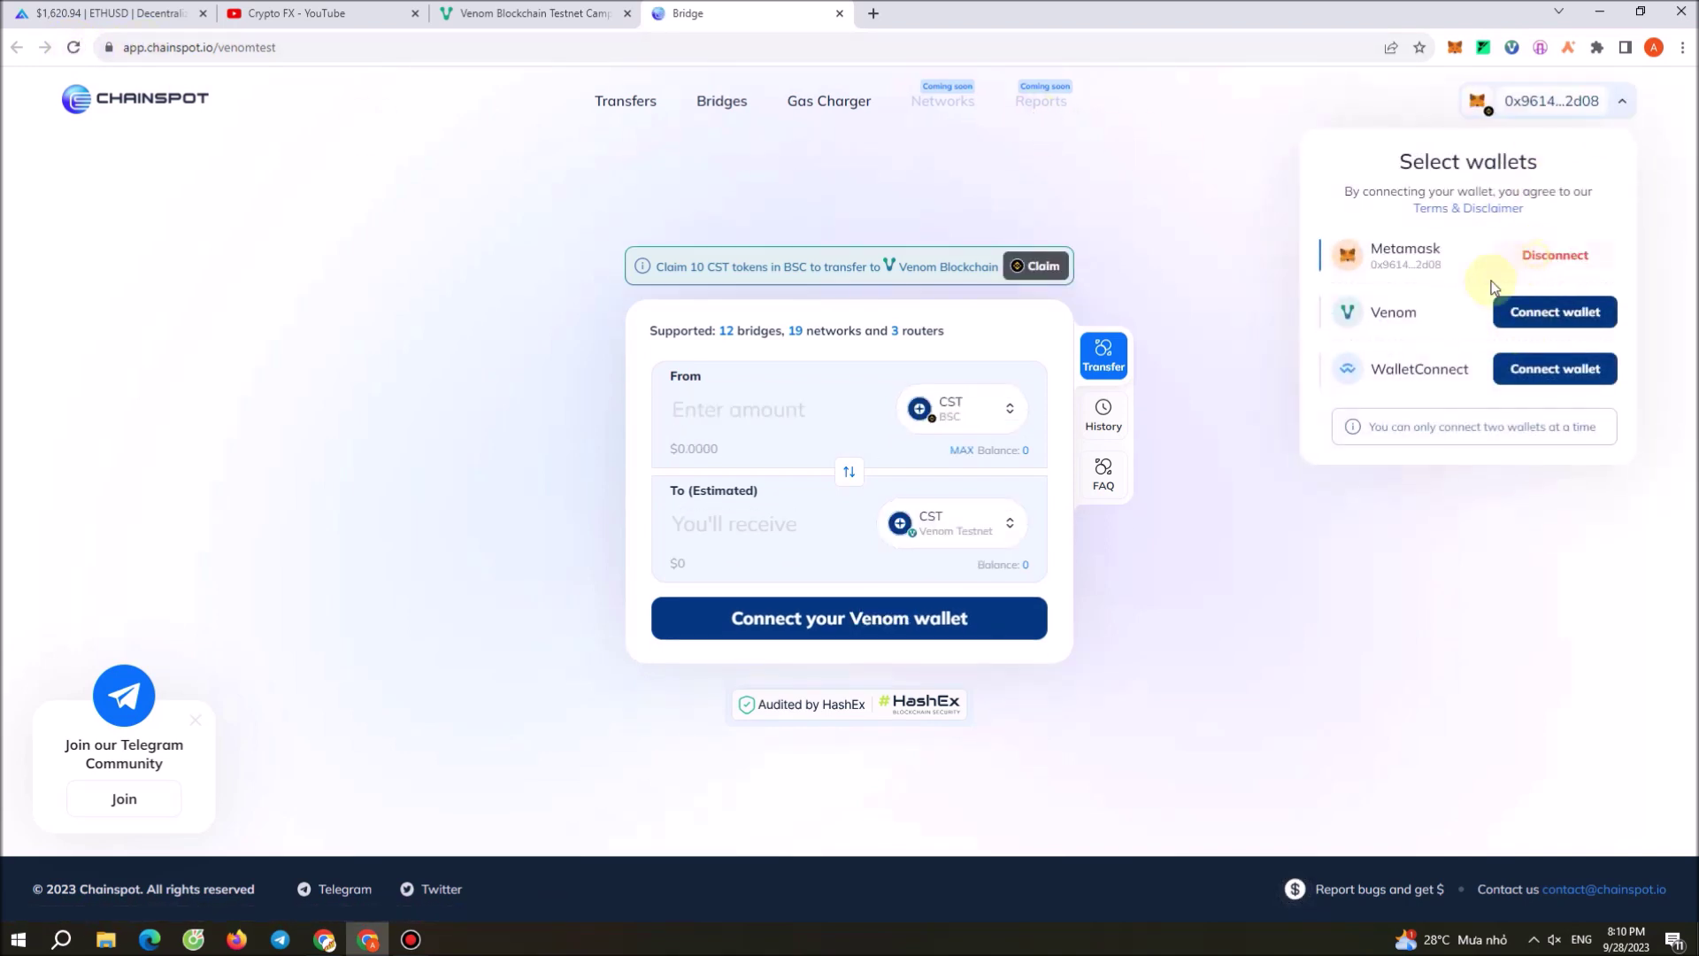
Connect the Venom wallet through the Venom Chrome Extension, using Account 1
{"action": "left_click", "coordinate": [1515, 319]}
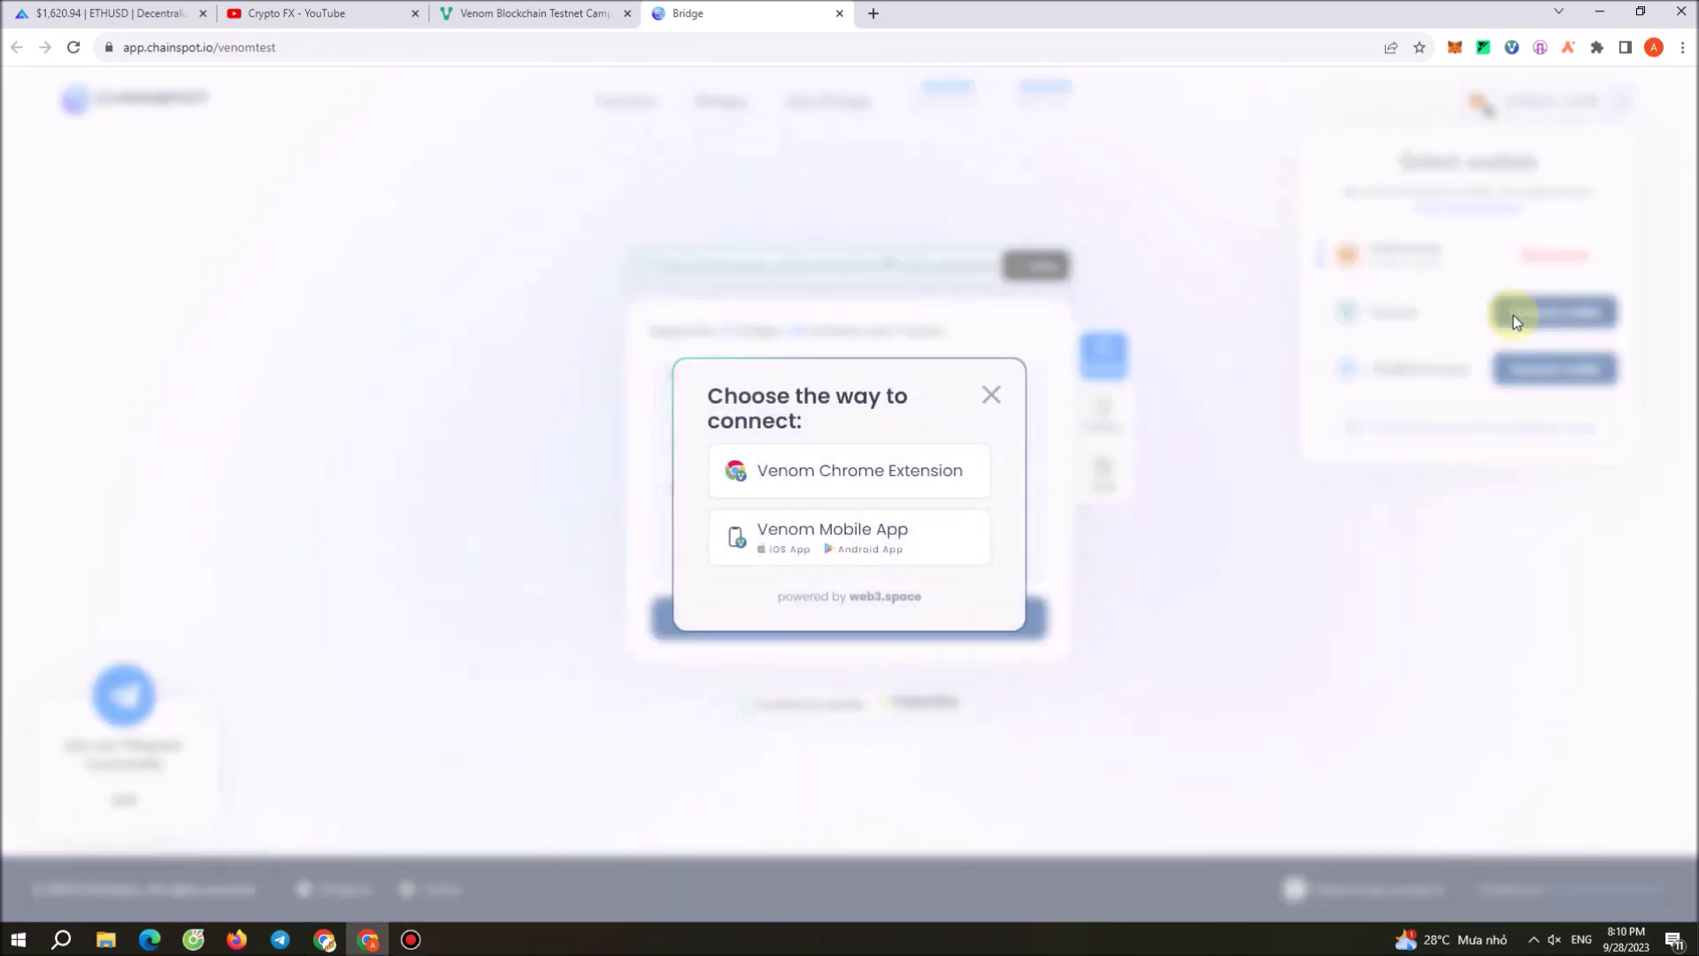
{"action": "left_click", "coordinate": [903, 470]}
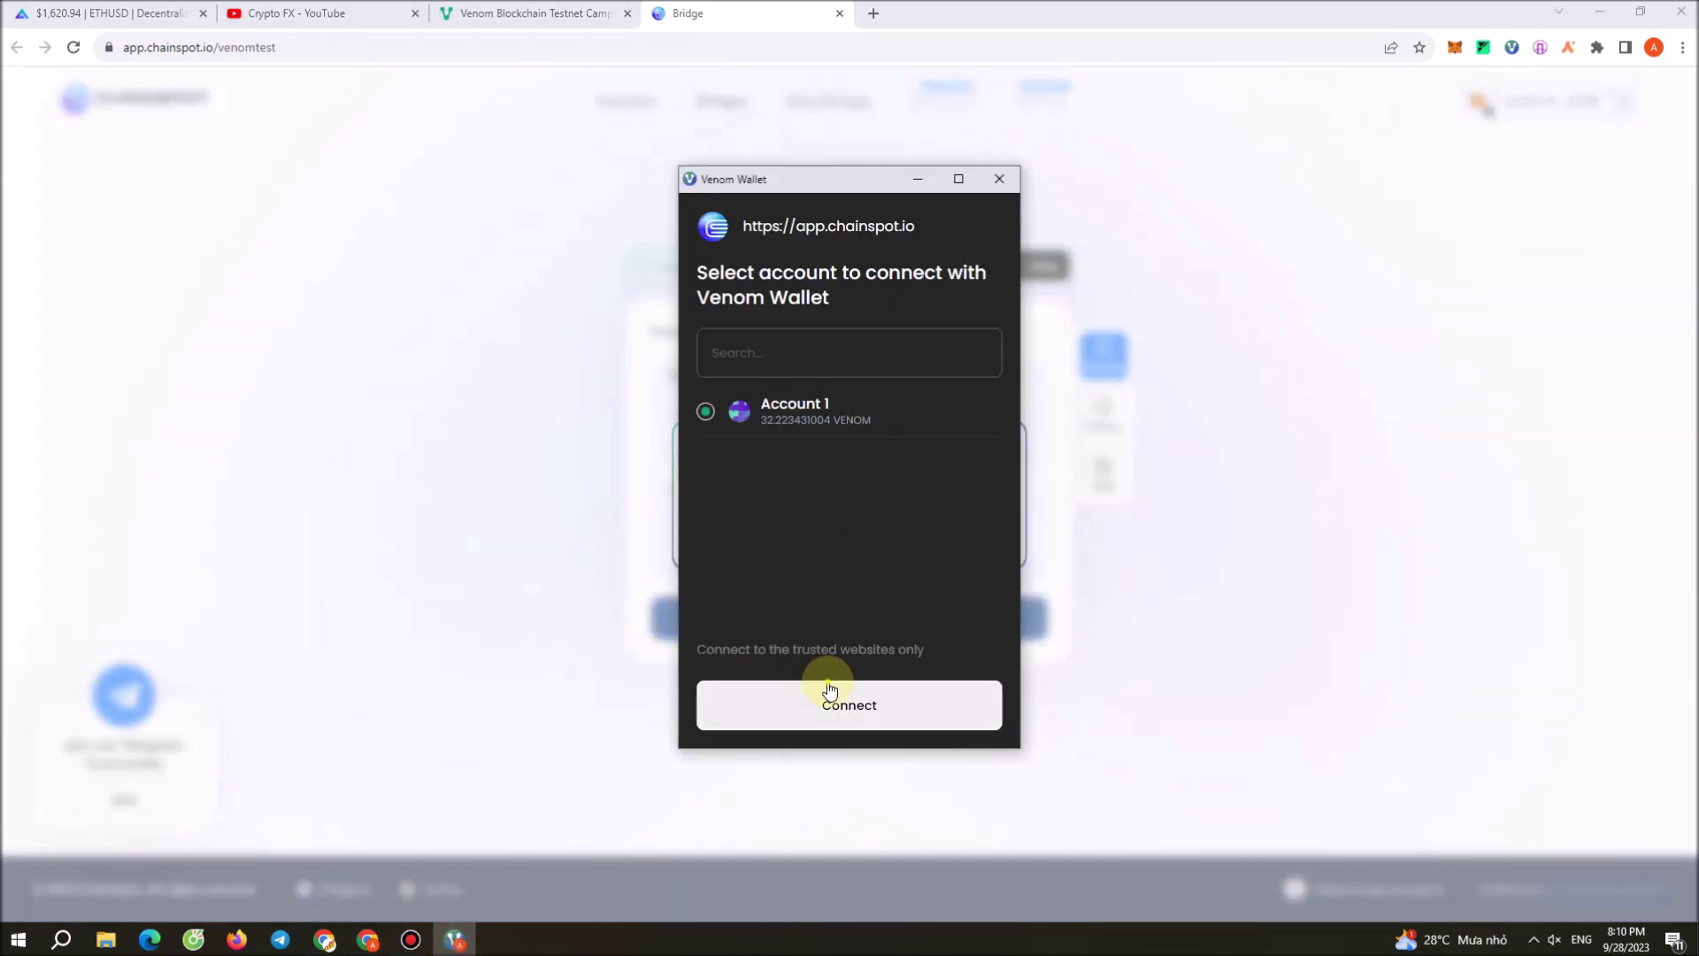
{"action": "left_click", "coordinate": [830, 689]}
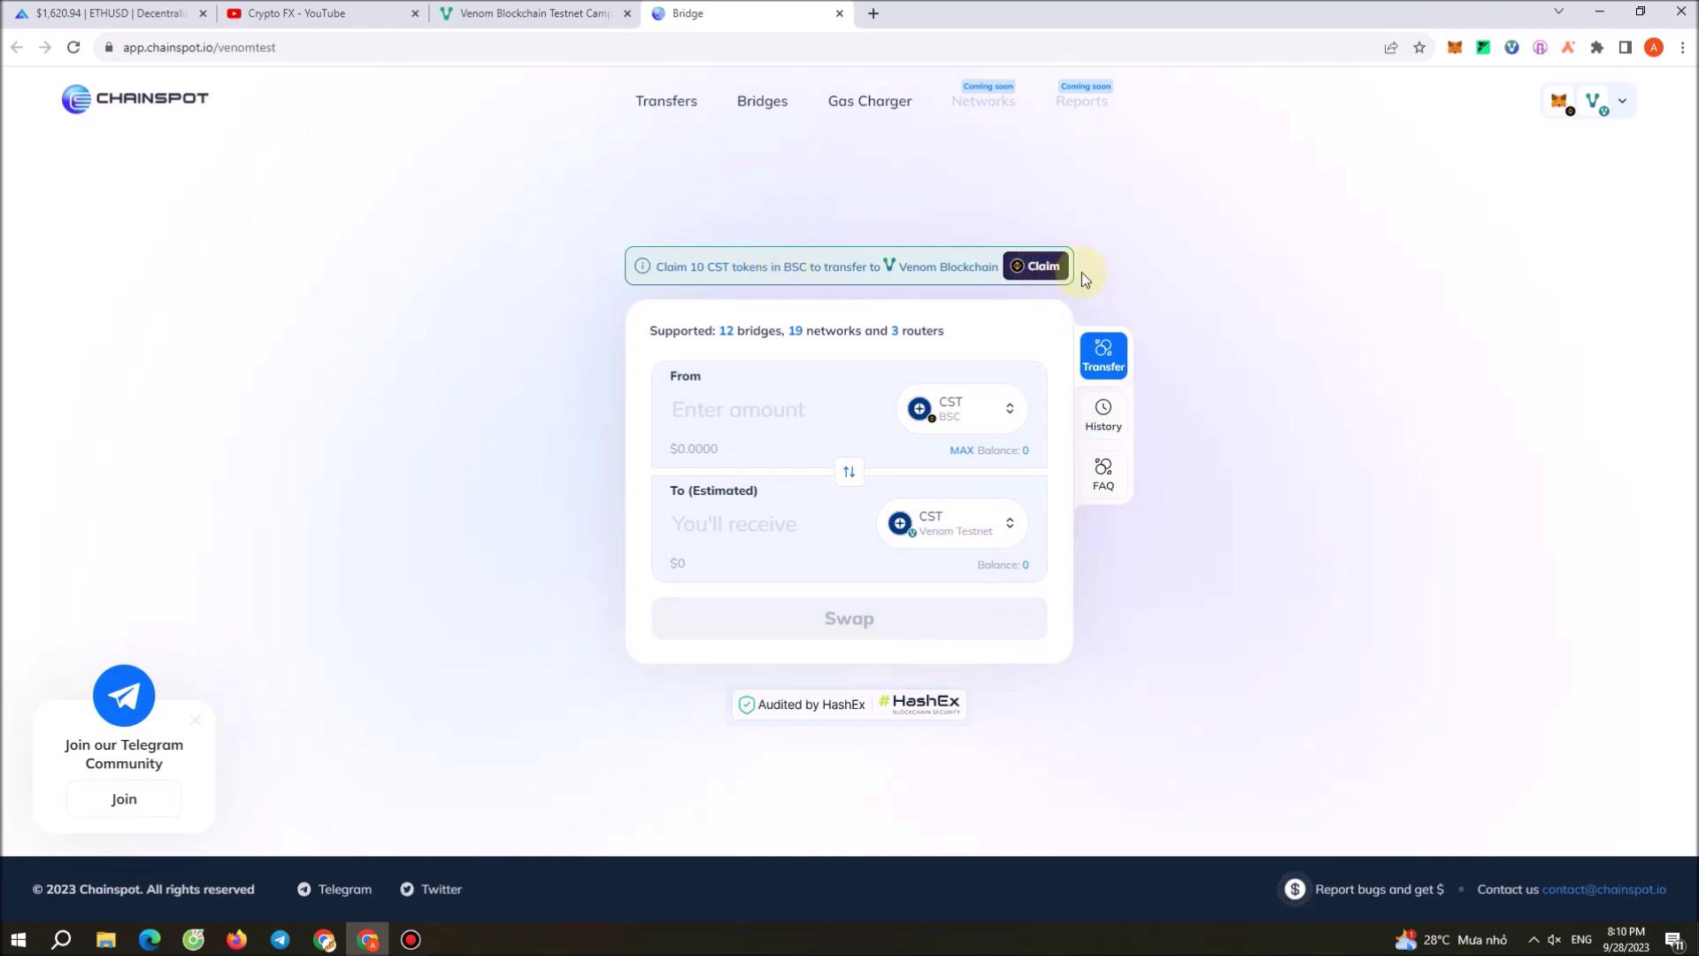
Claim the 10 CST tokens in BSC and approve the claim transaction in MetaMask
{"action": "left_click", "coordinate": [1018, 275]}
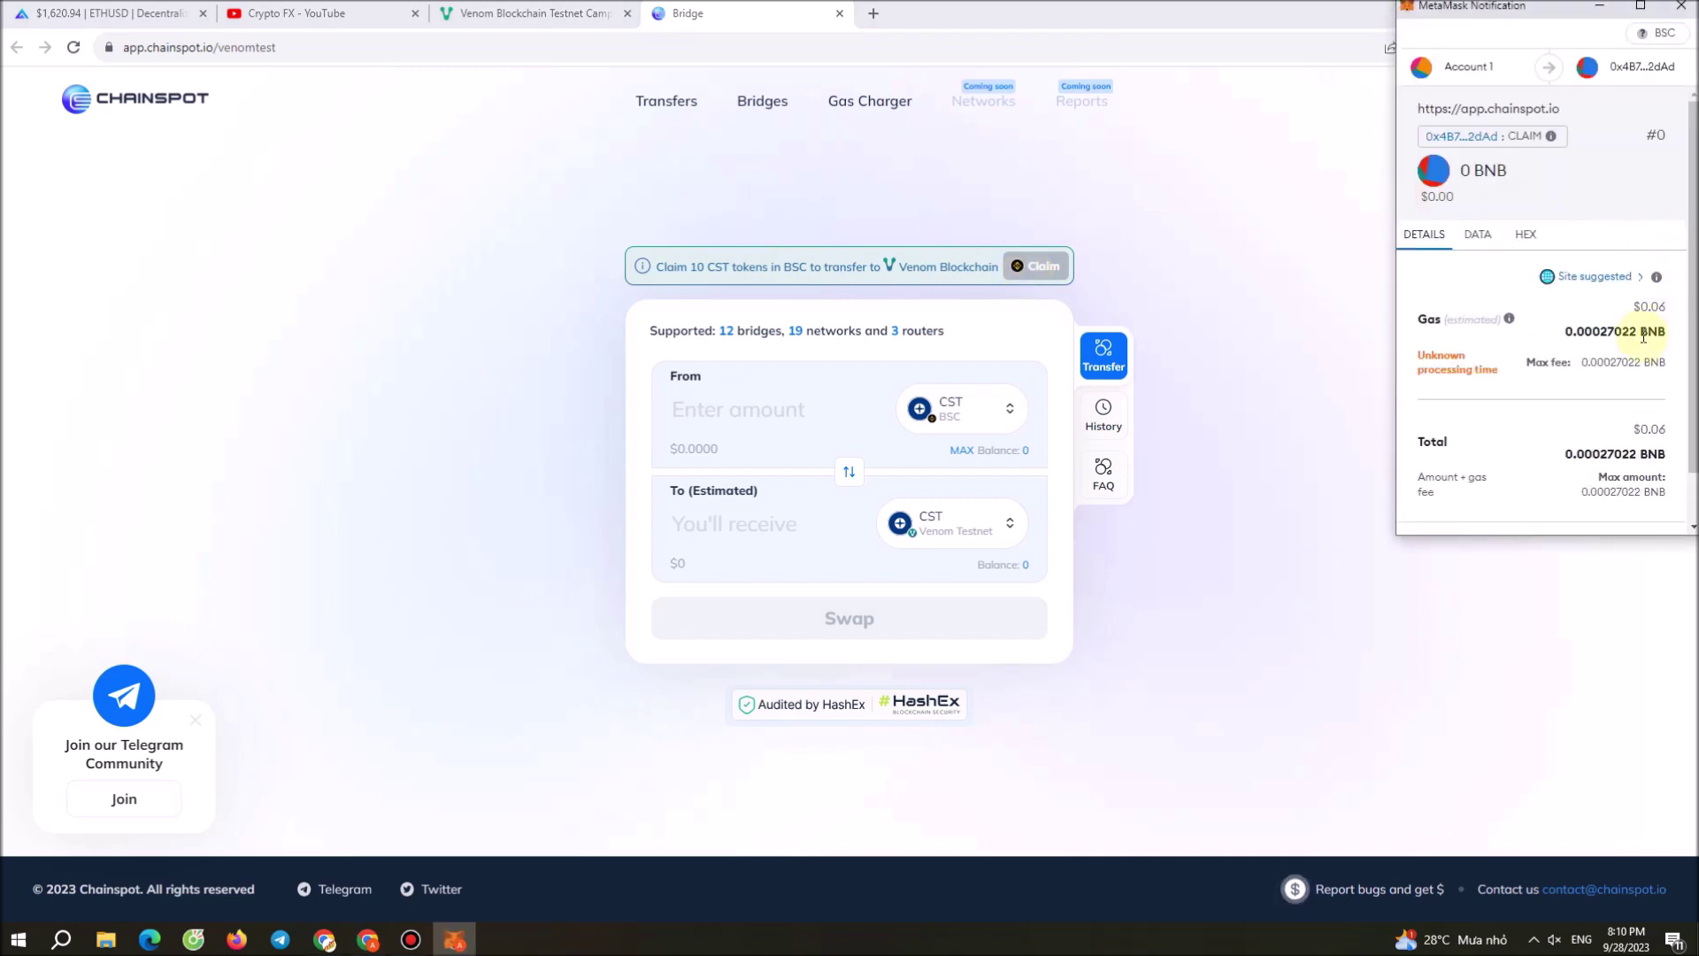
{"action": "scroll", "coordinate": [1571, 367], "scroll_direction": "down", "scroll_amount": 1}
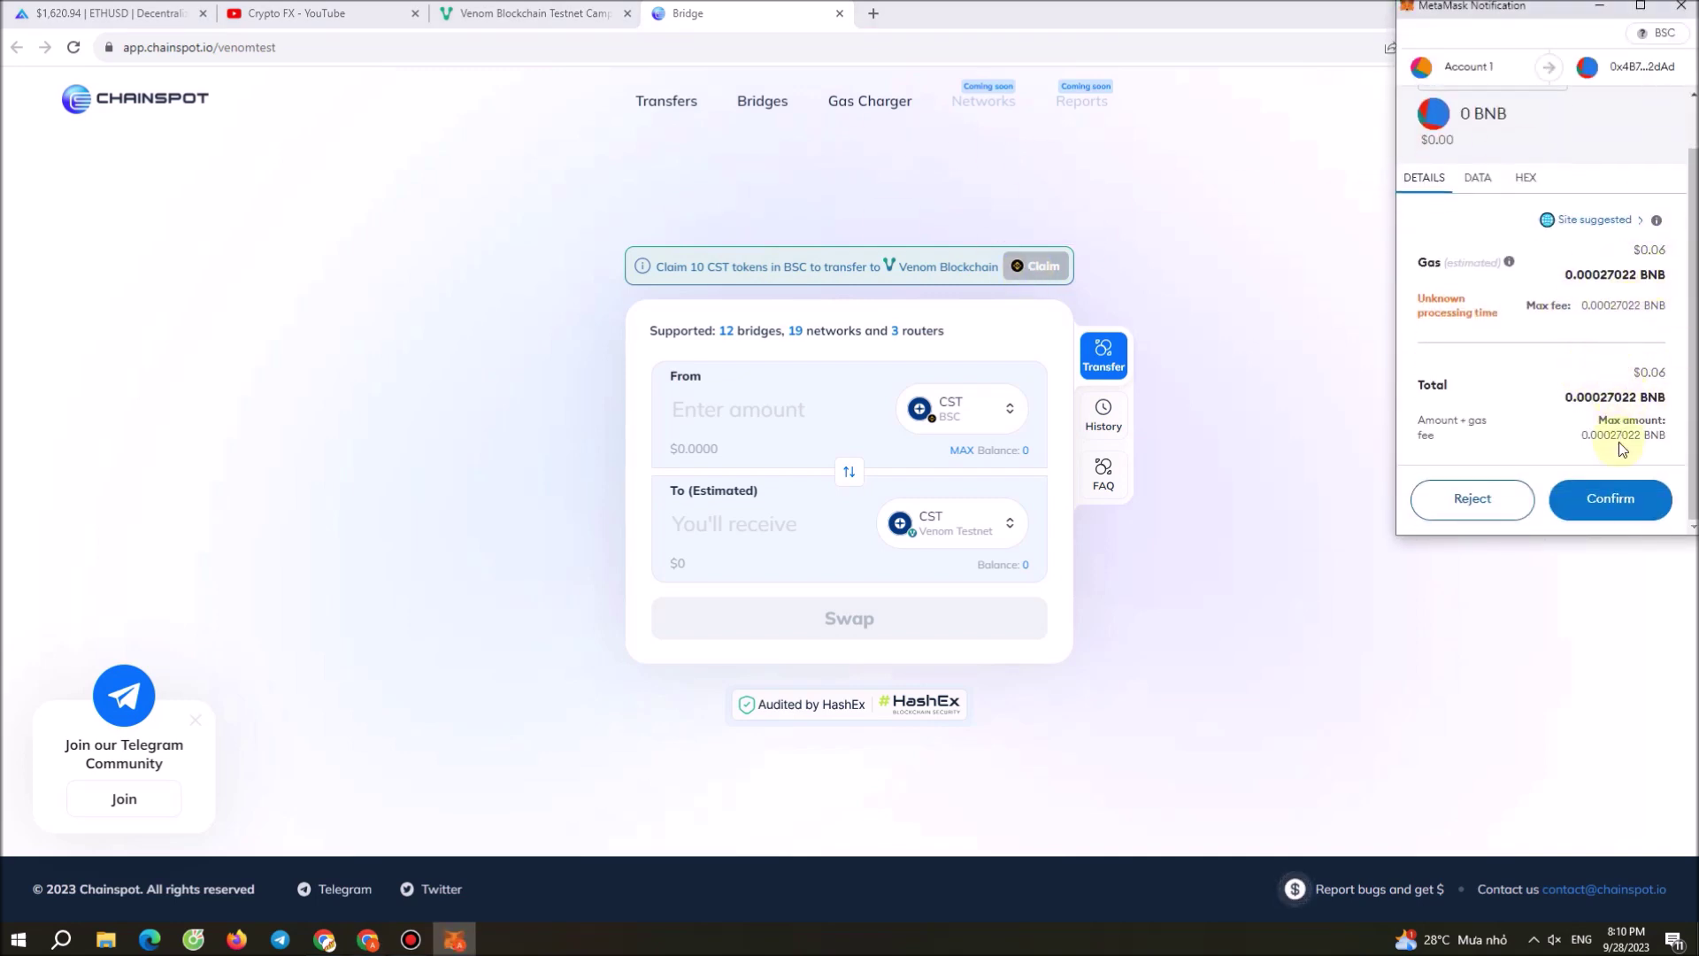
{"action": "left_click", "coordinate": [1620, 497]}
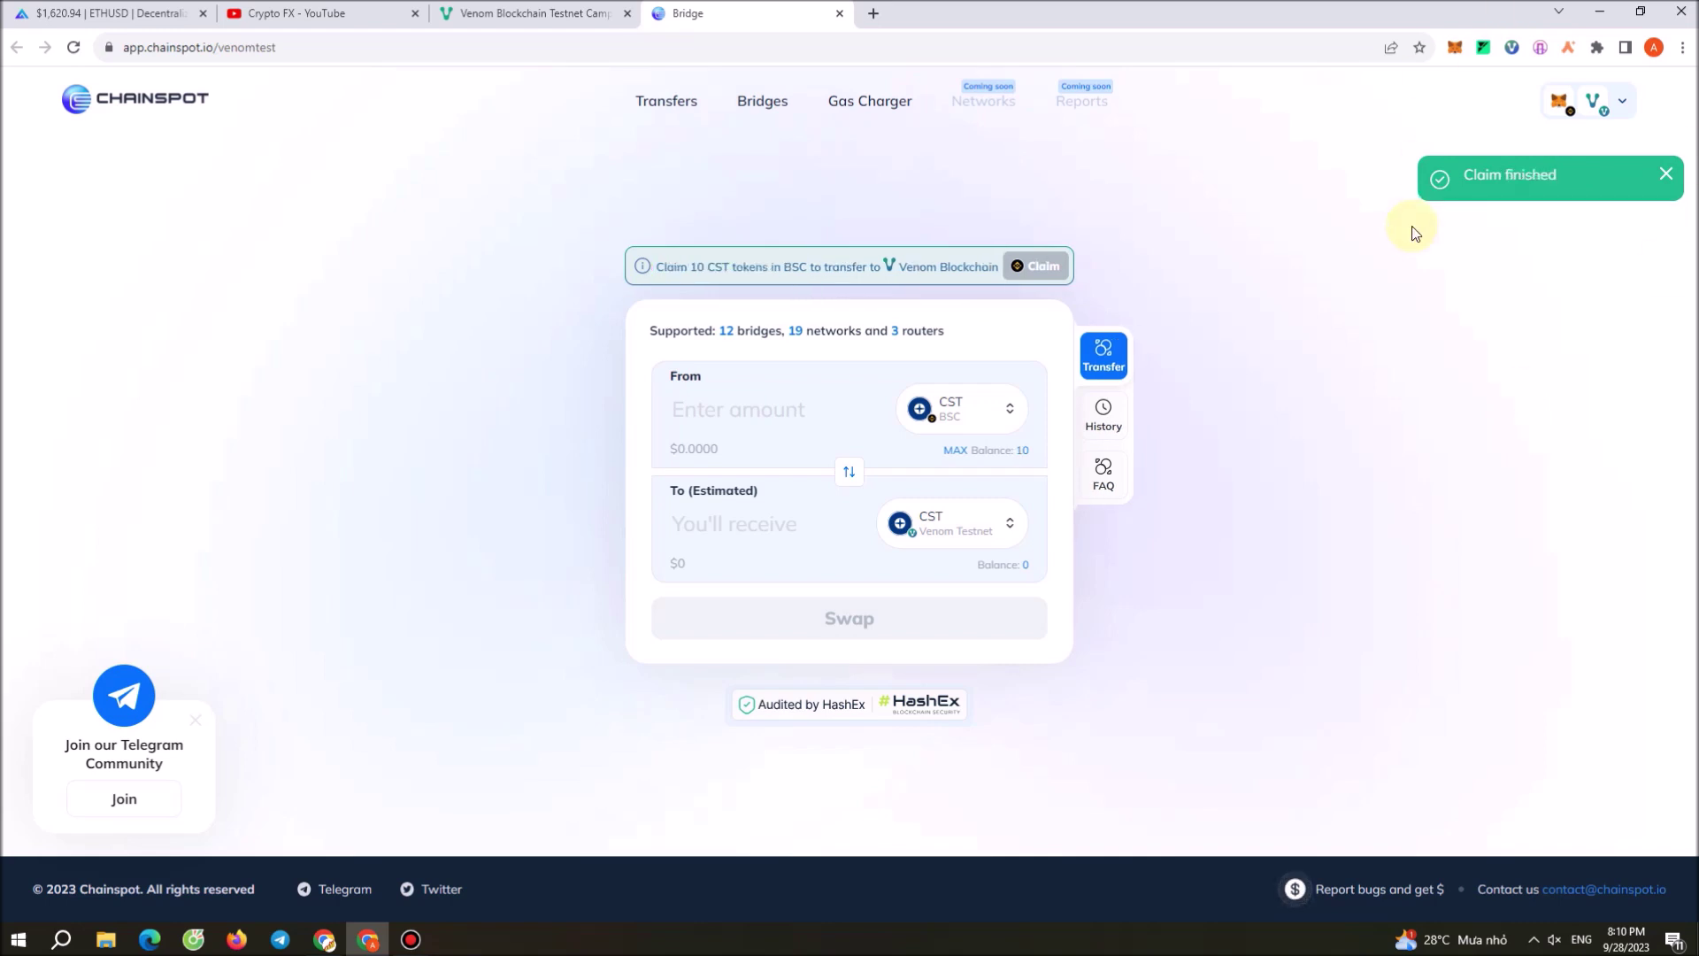
Go back to the Venom Chainspot task page and review the CST transfer task against the bridge page
{"action": "left_click", "coordinate": [530, 16]}
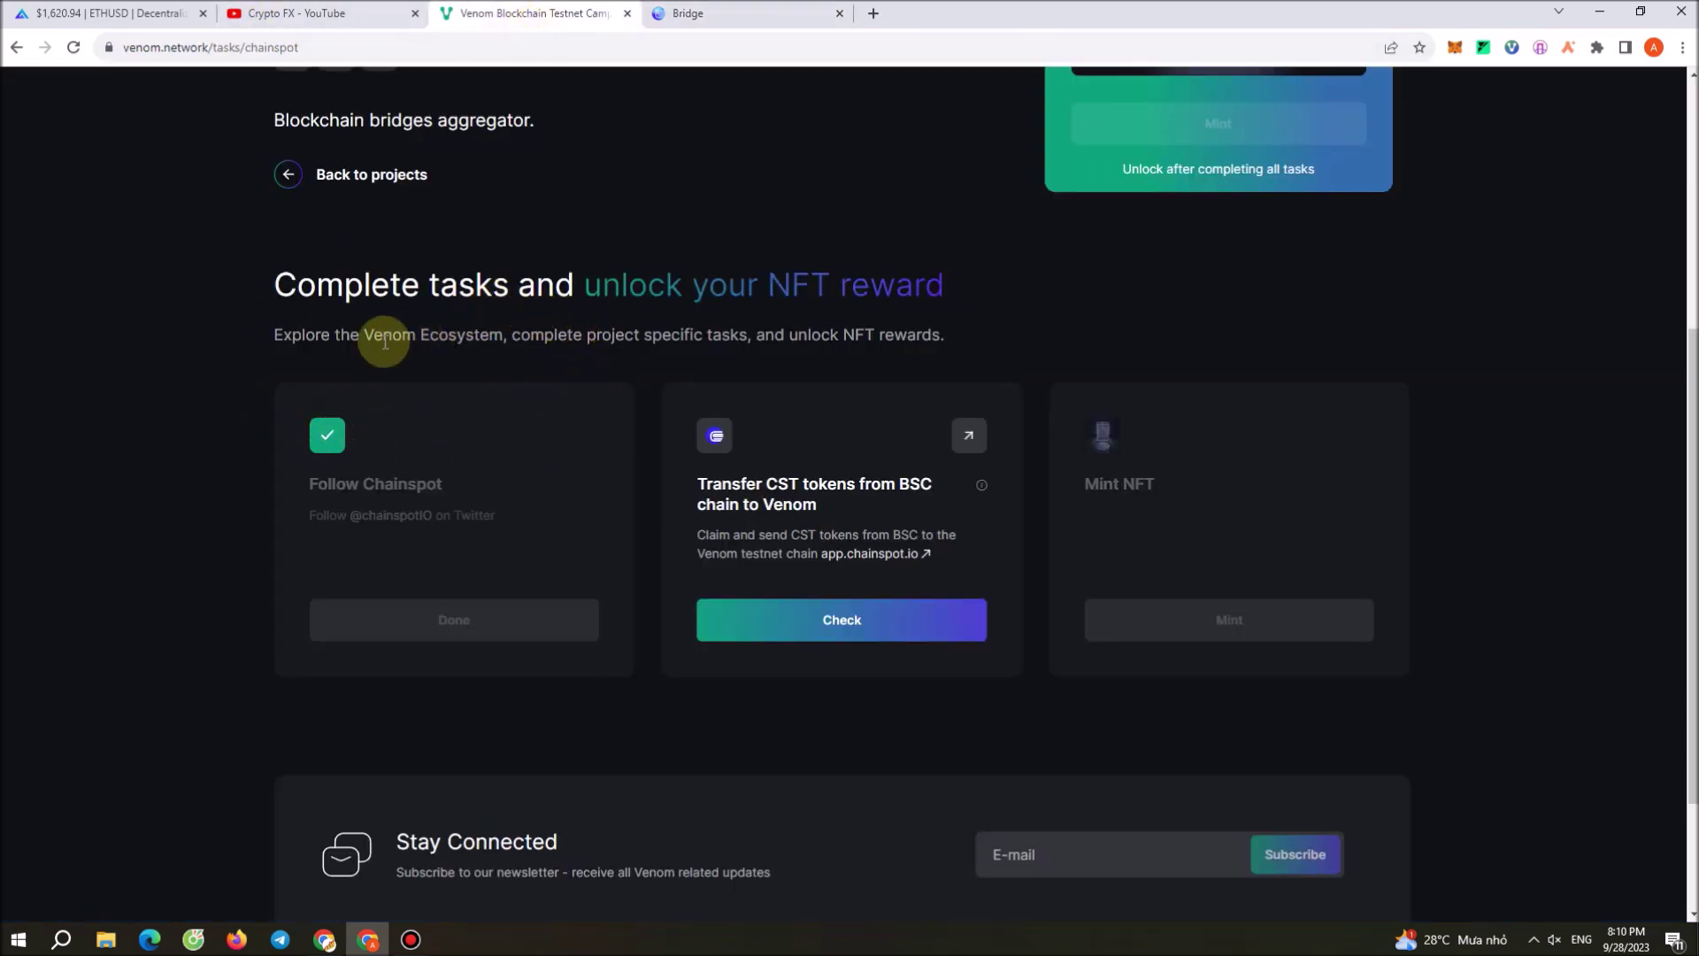
{"action": "left_click", "coordinate": [710, 17]}
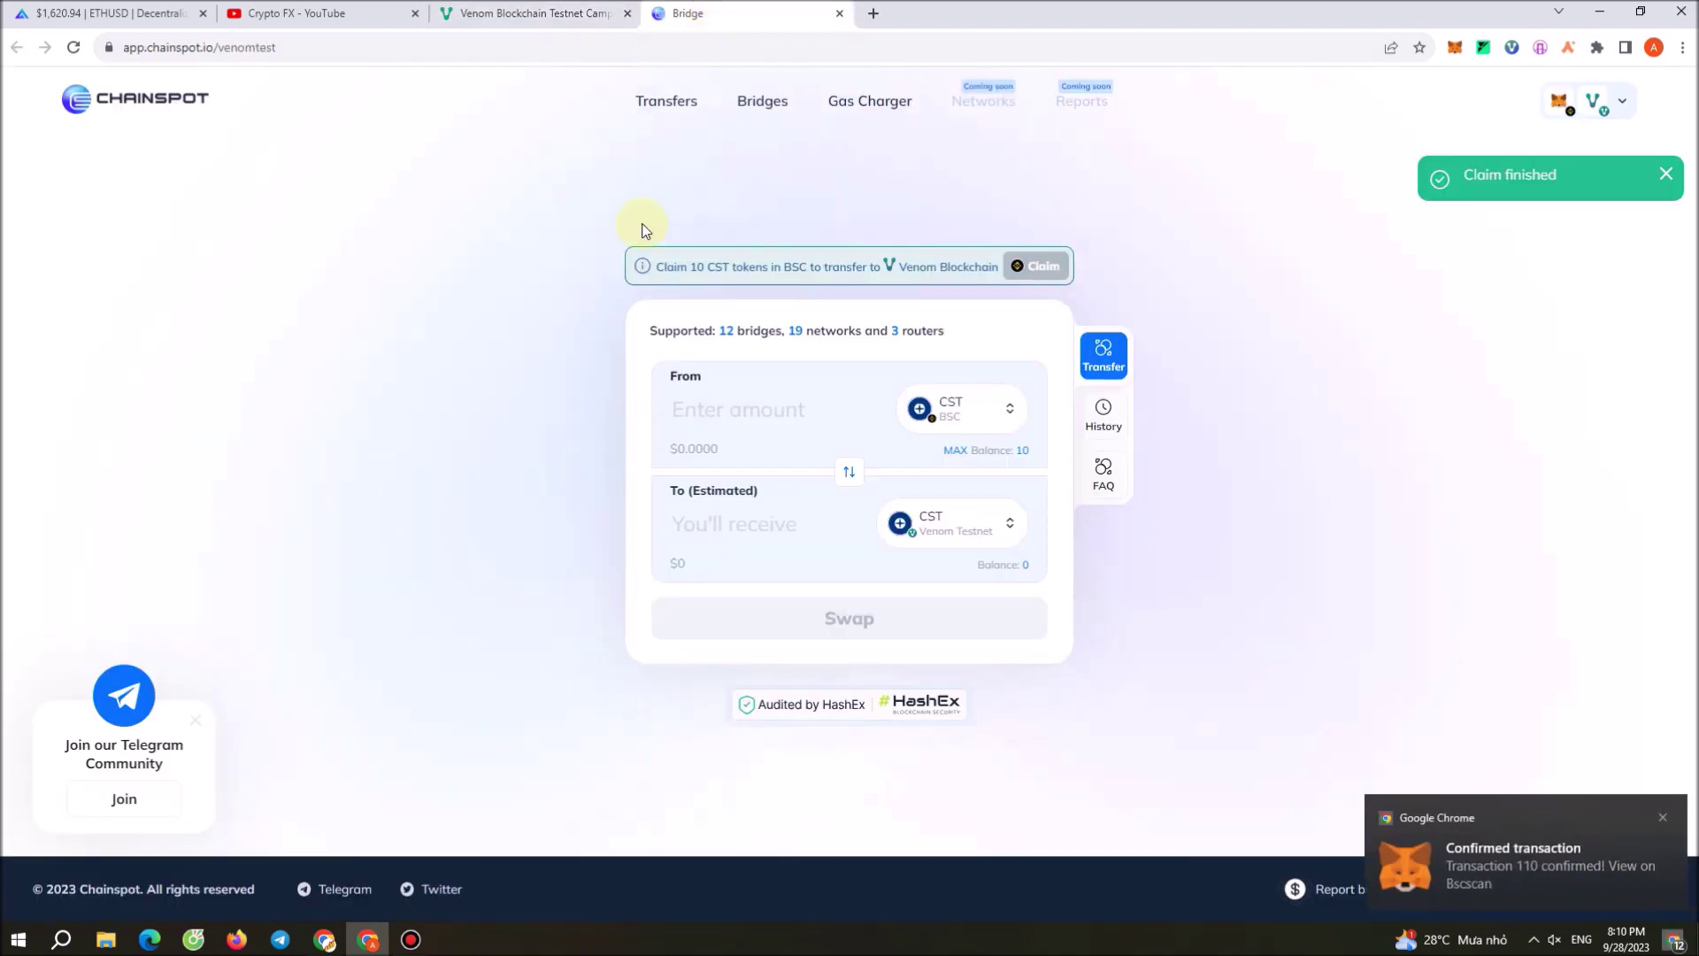
{"action": "left_click", "coordinate": [531, 13]}
{"action": "scroll", "coordinate": [584, 583], "scroll_direction": "down", "scroll_amount": 2}
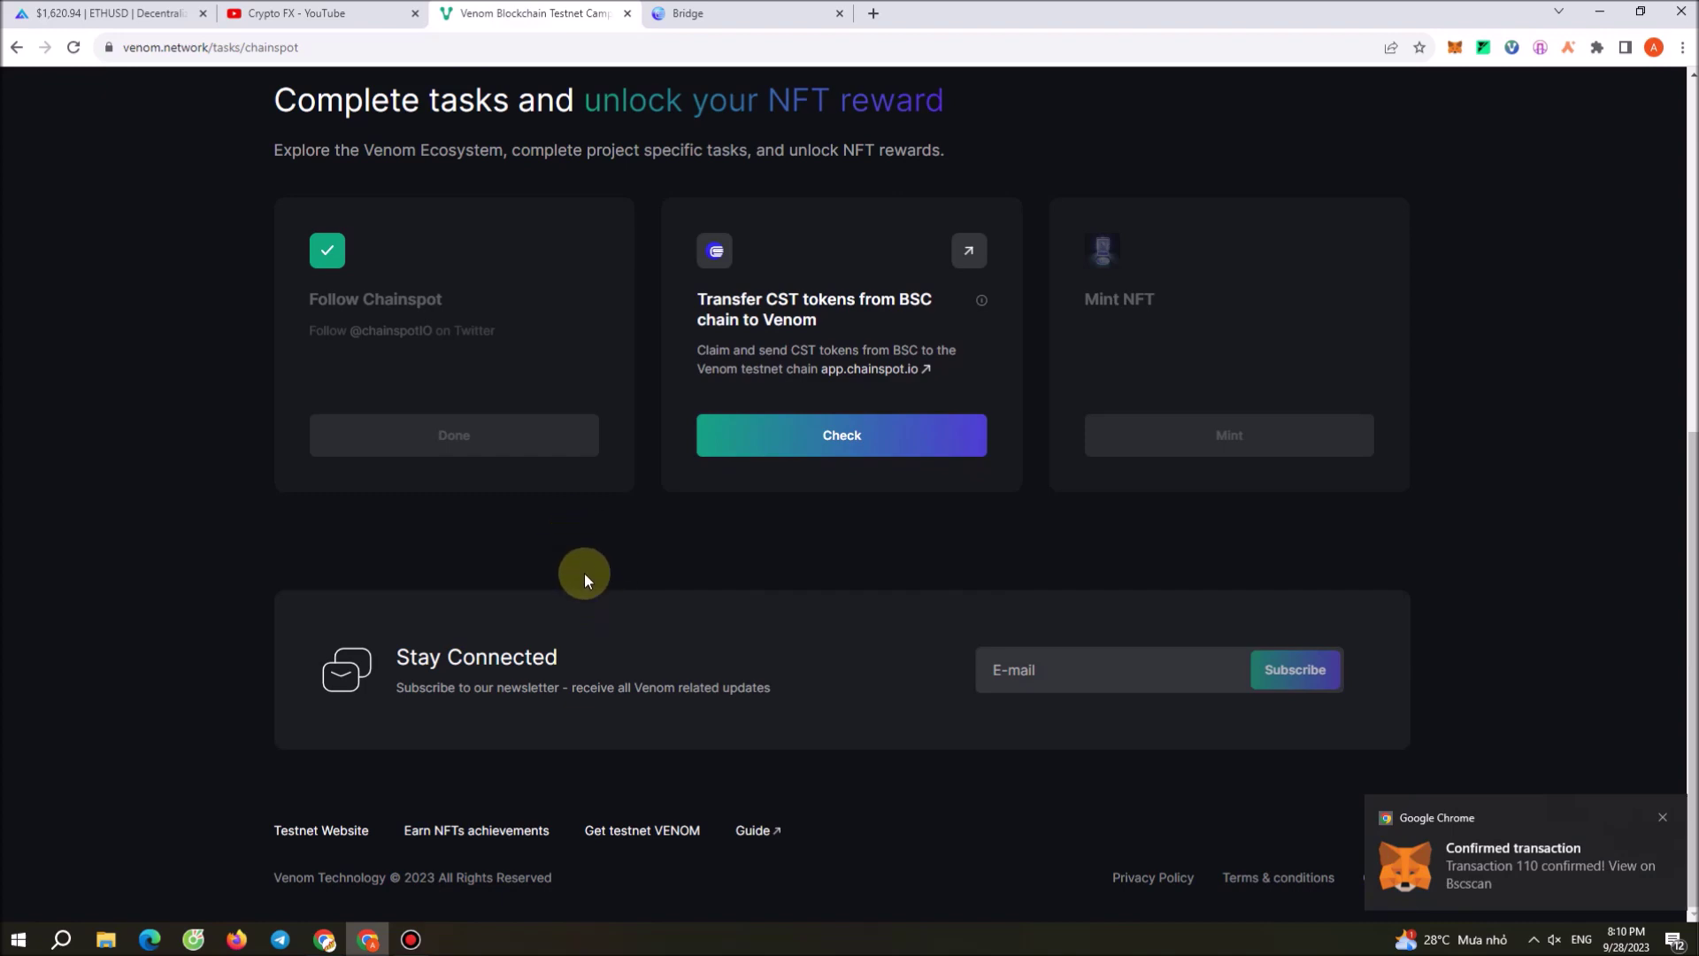
Go back to the Chainspot bridge page and set the amount to transfer from BSC to Venom Testnet to 5 CST
{"action": "scroll", "coordinate": [574, 559], "scroll_direction": "up", "scroll_amount": 5}
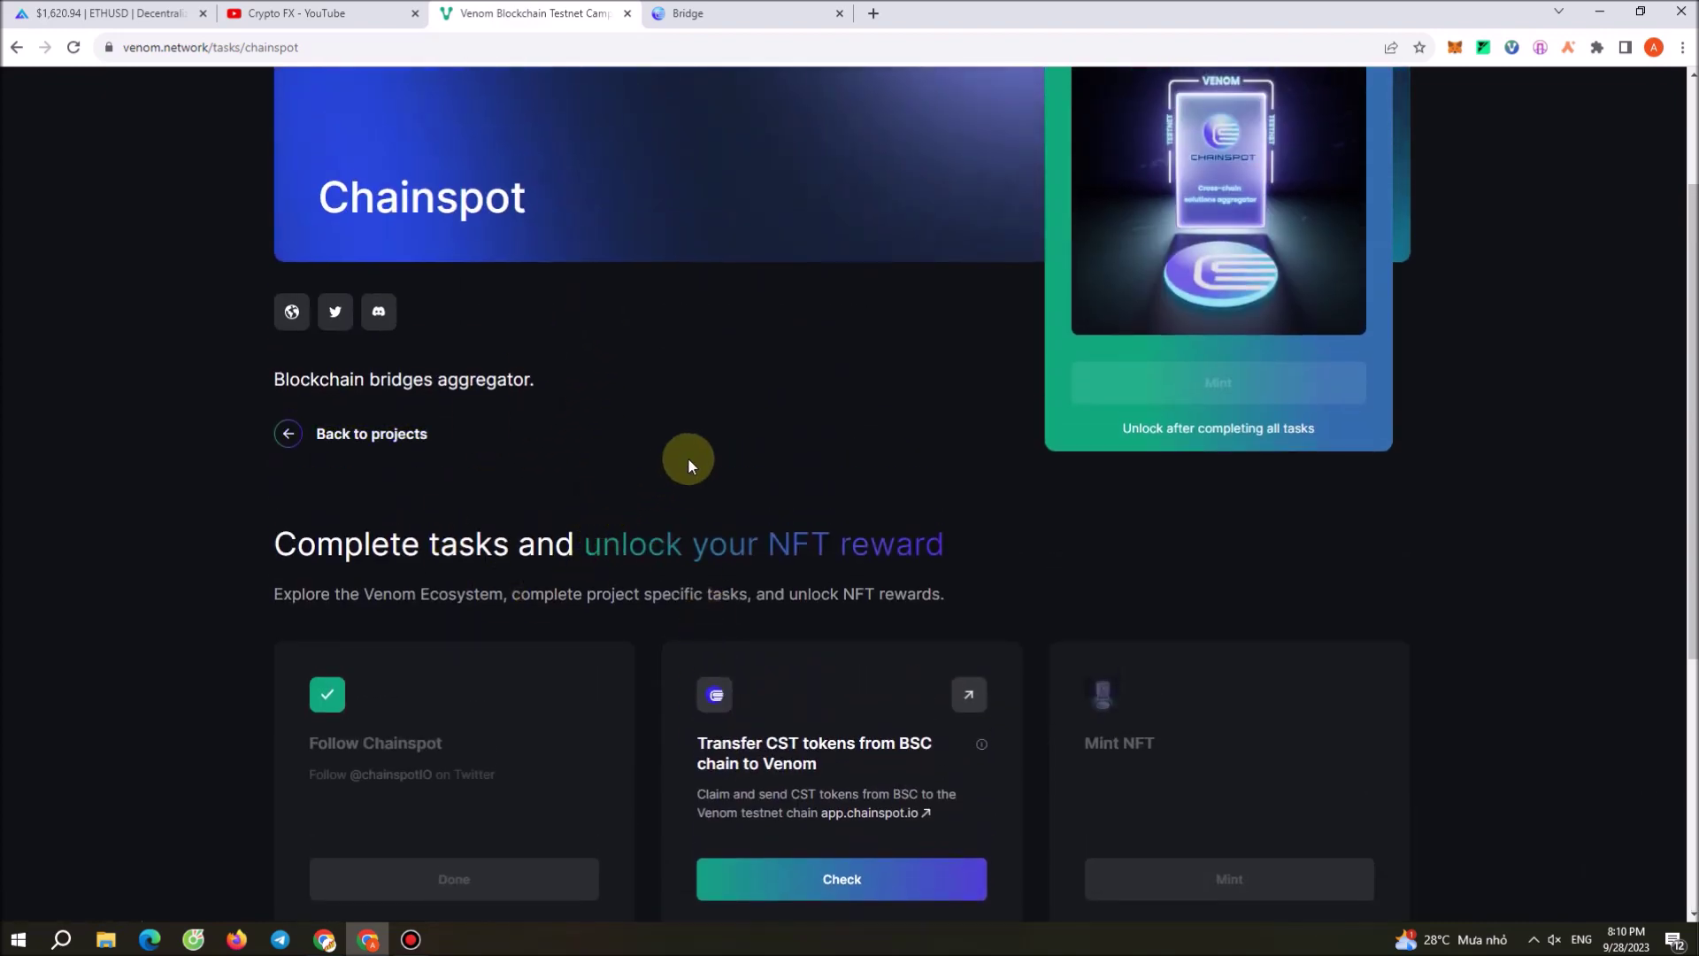
{"action": "left_click", "coordinate": [727, 15]}
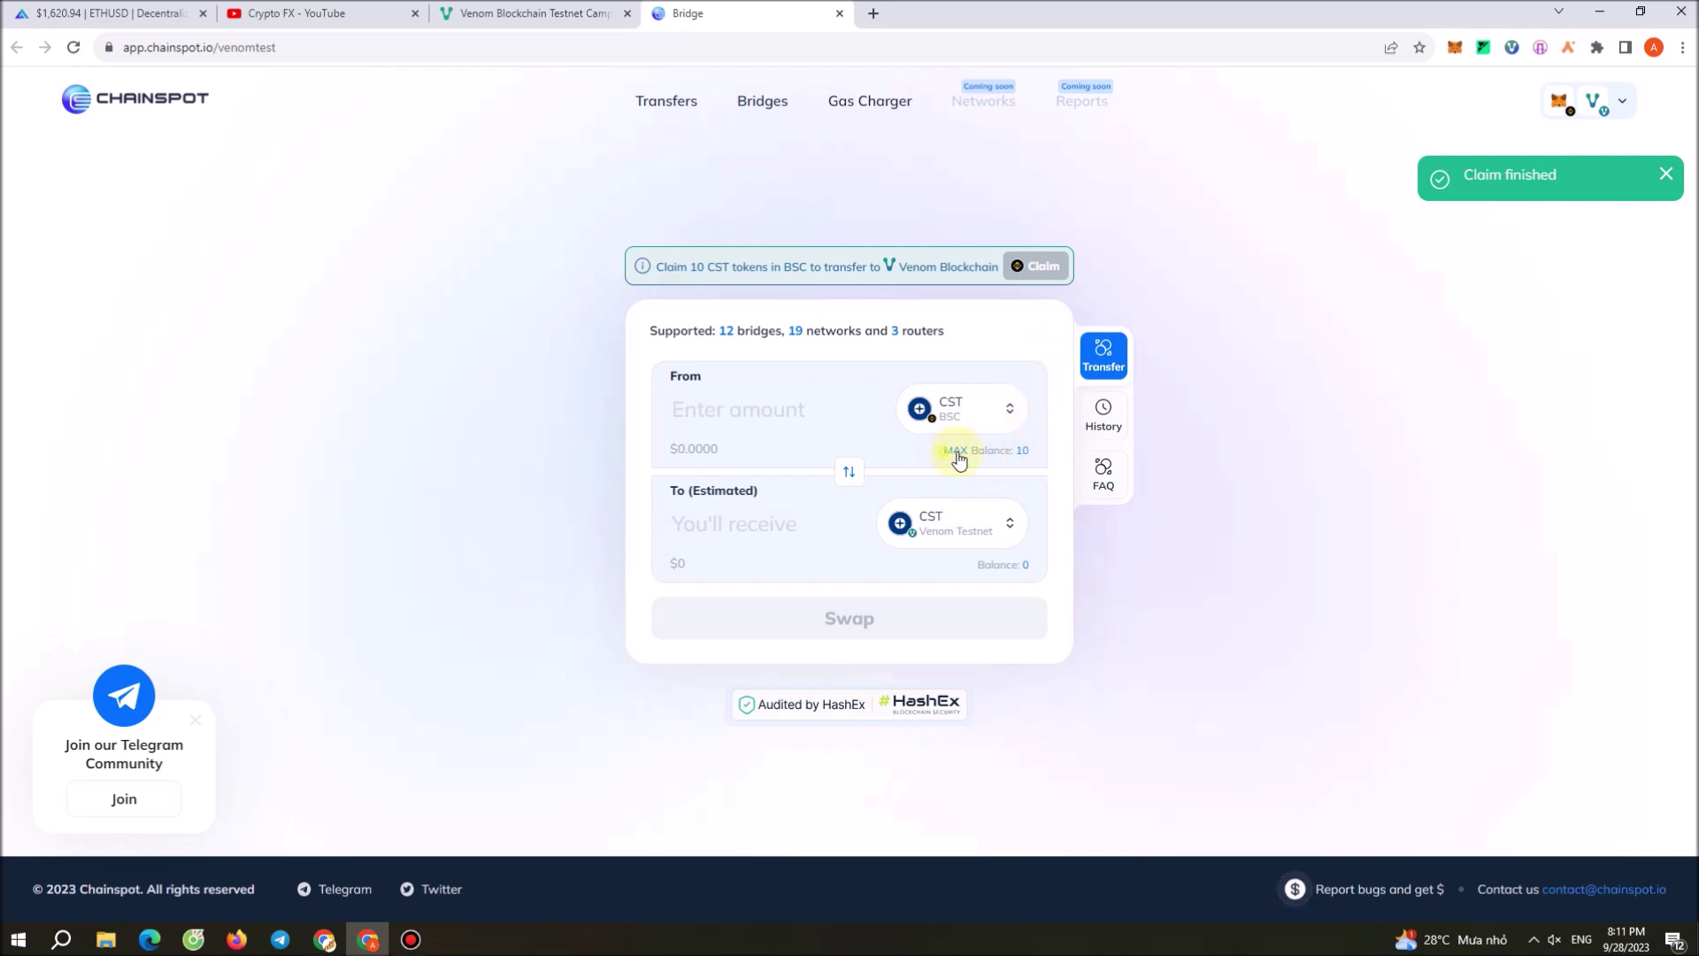
{"action": "left_click", "coordinate": [952, 458]}
{"action": "left_click_drag", "start_coordinate": [708, 353], "coordinate": [482, 352]}
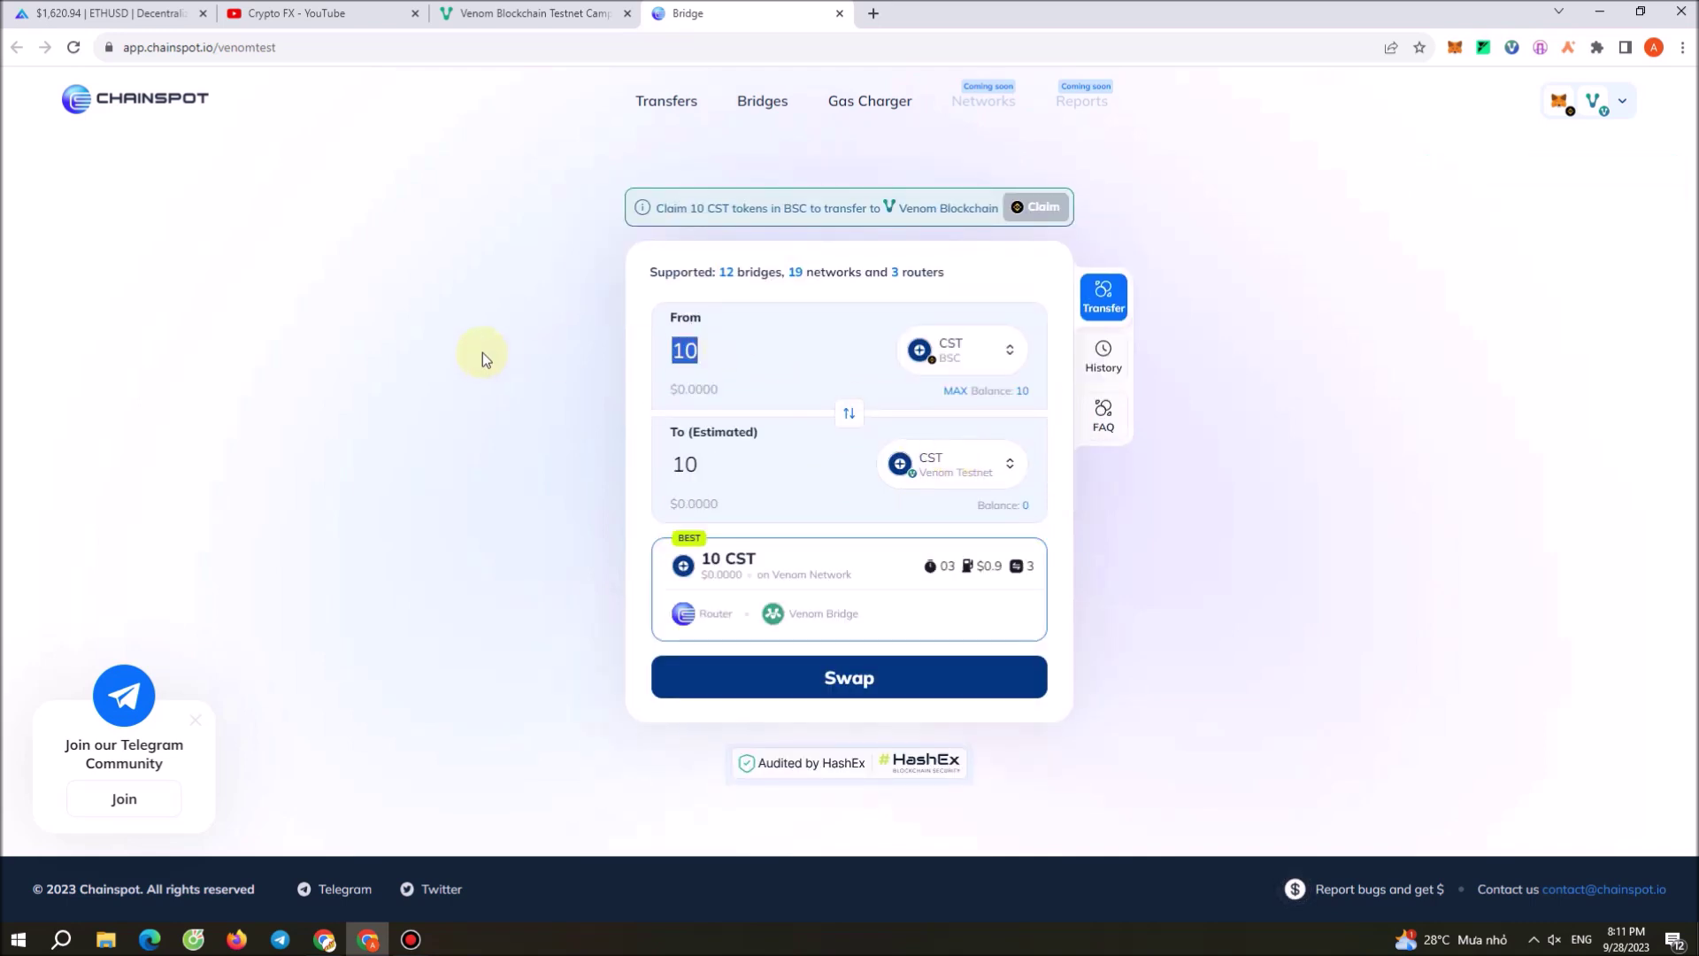
{"action": "type", "text": "5"}
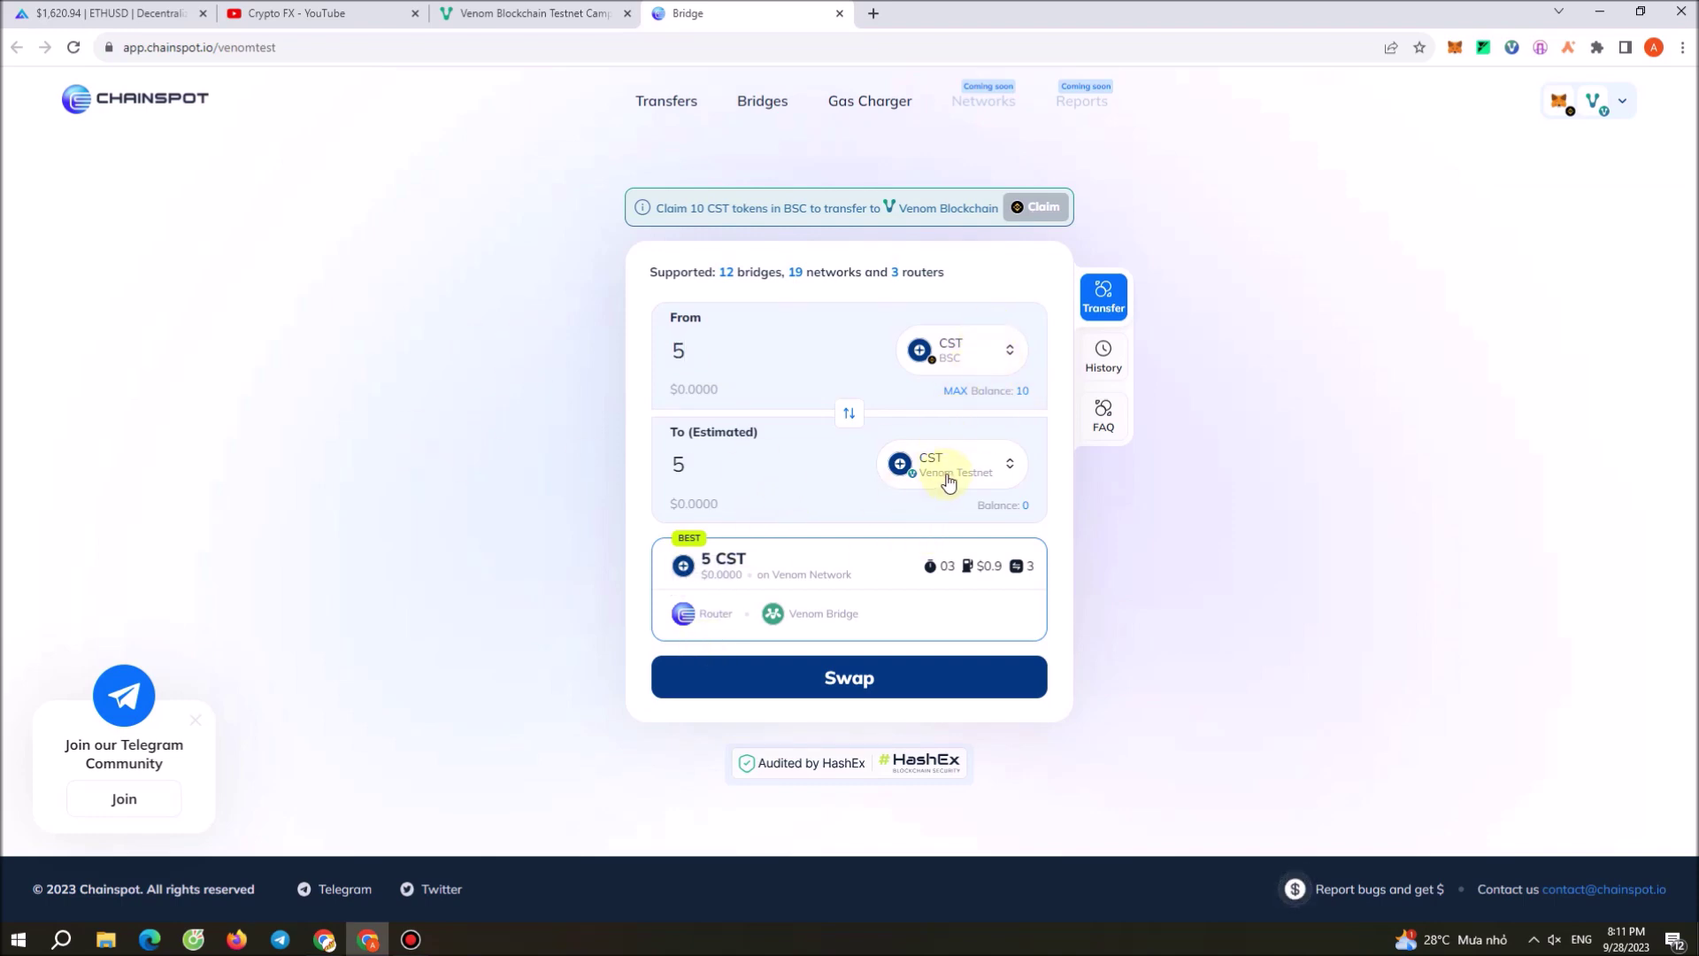
Start the CST swap, accept the Terms & Conditions agreement and sign the signature request in MetaMask
{"action": "left_click", "coordinate": [903, 678]}
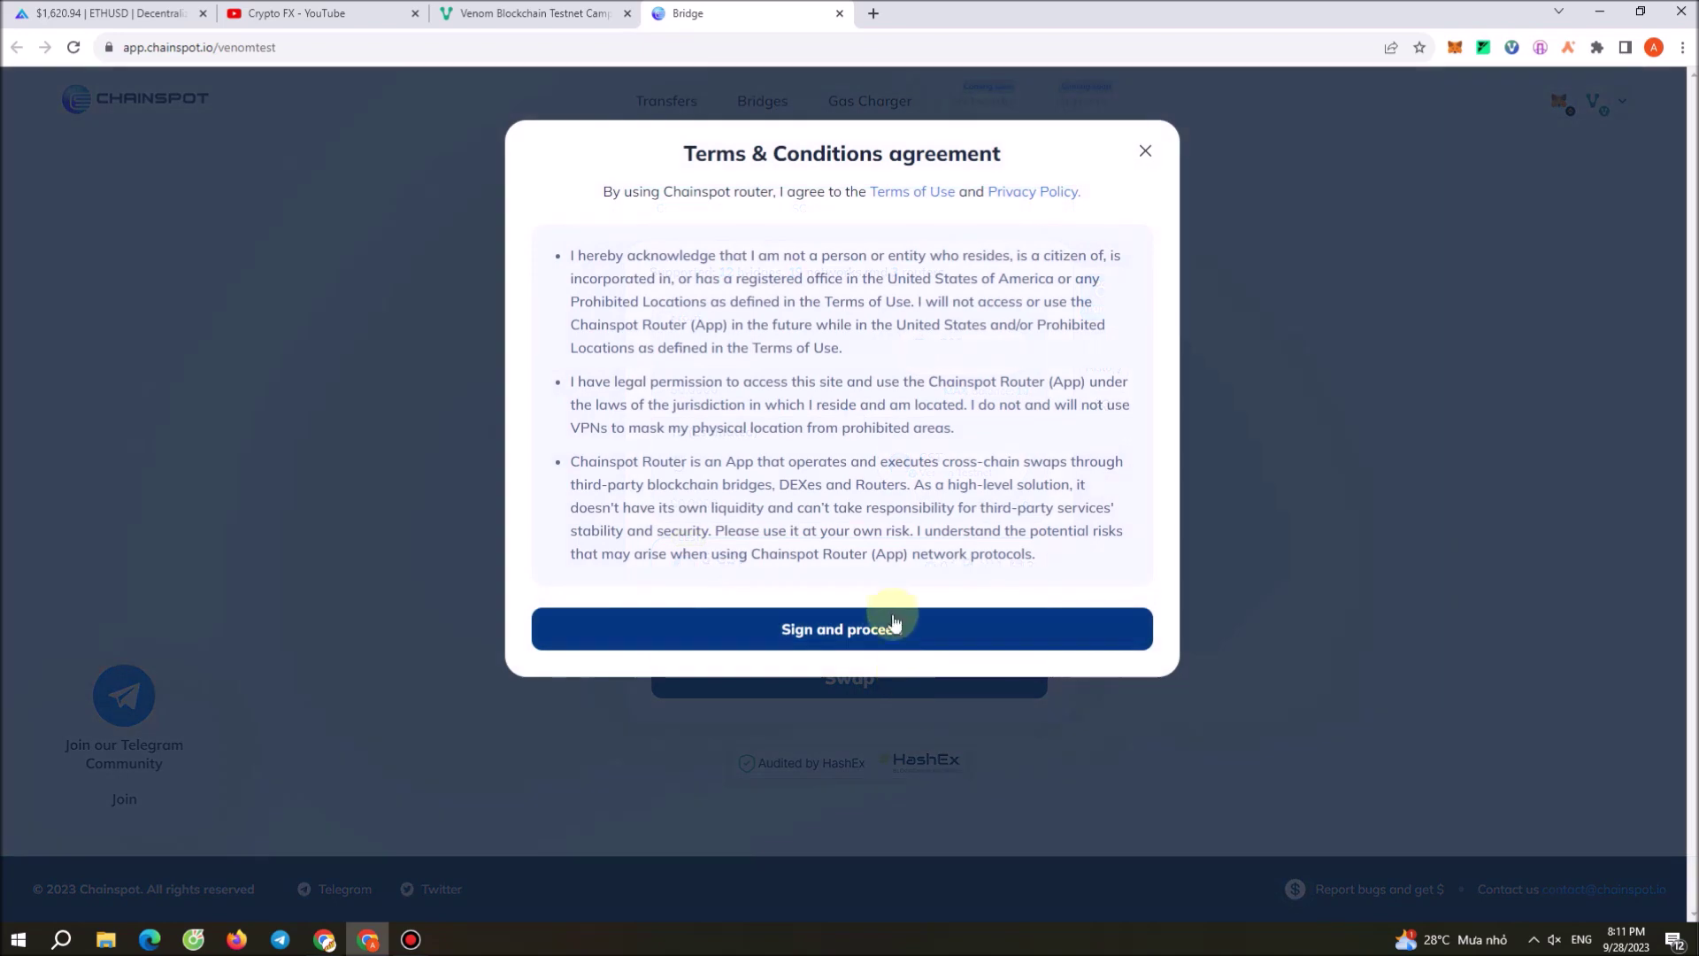
{"action": "left_click", "coordinate": [865, 627]}
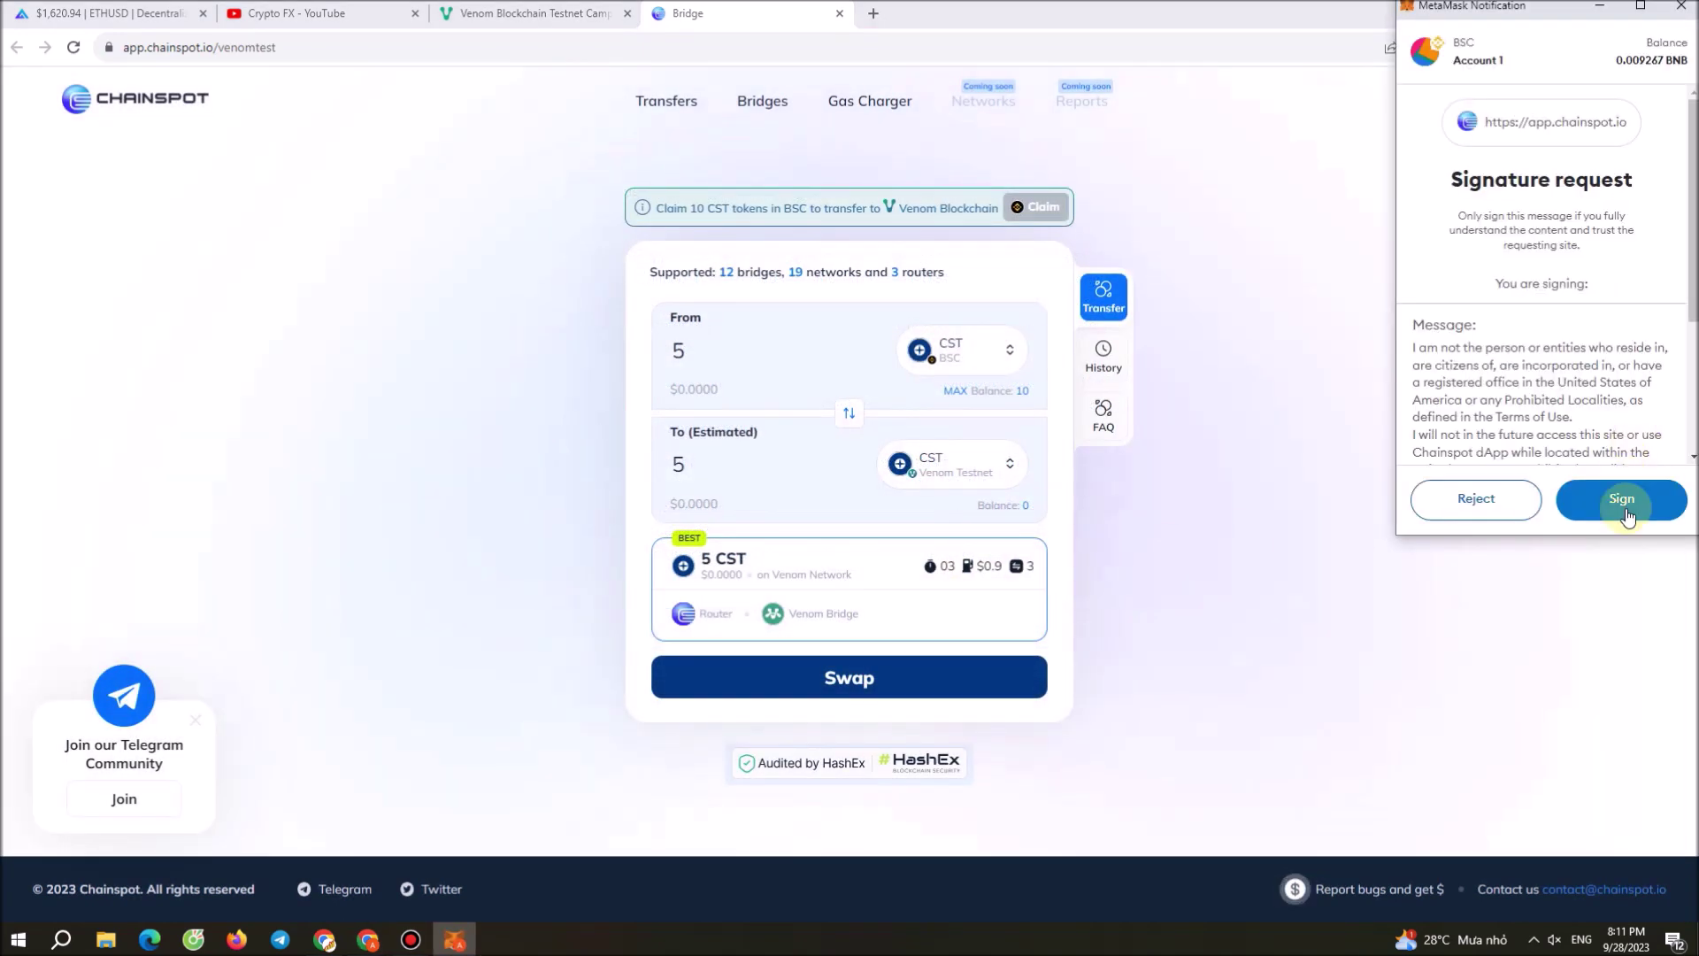
{"action": "left_click", "coordinate": [1632, 500]}
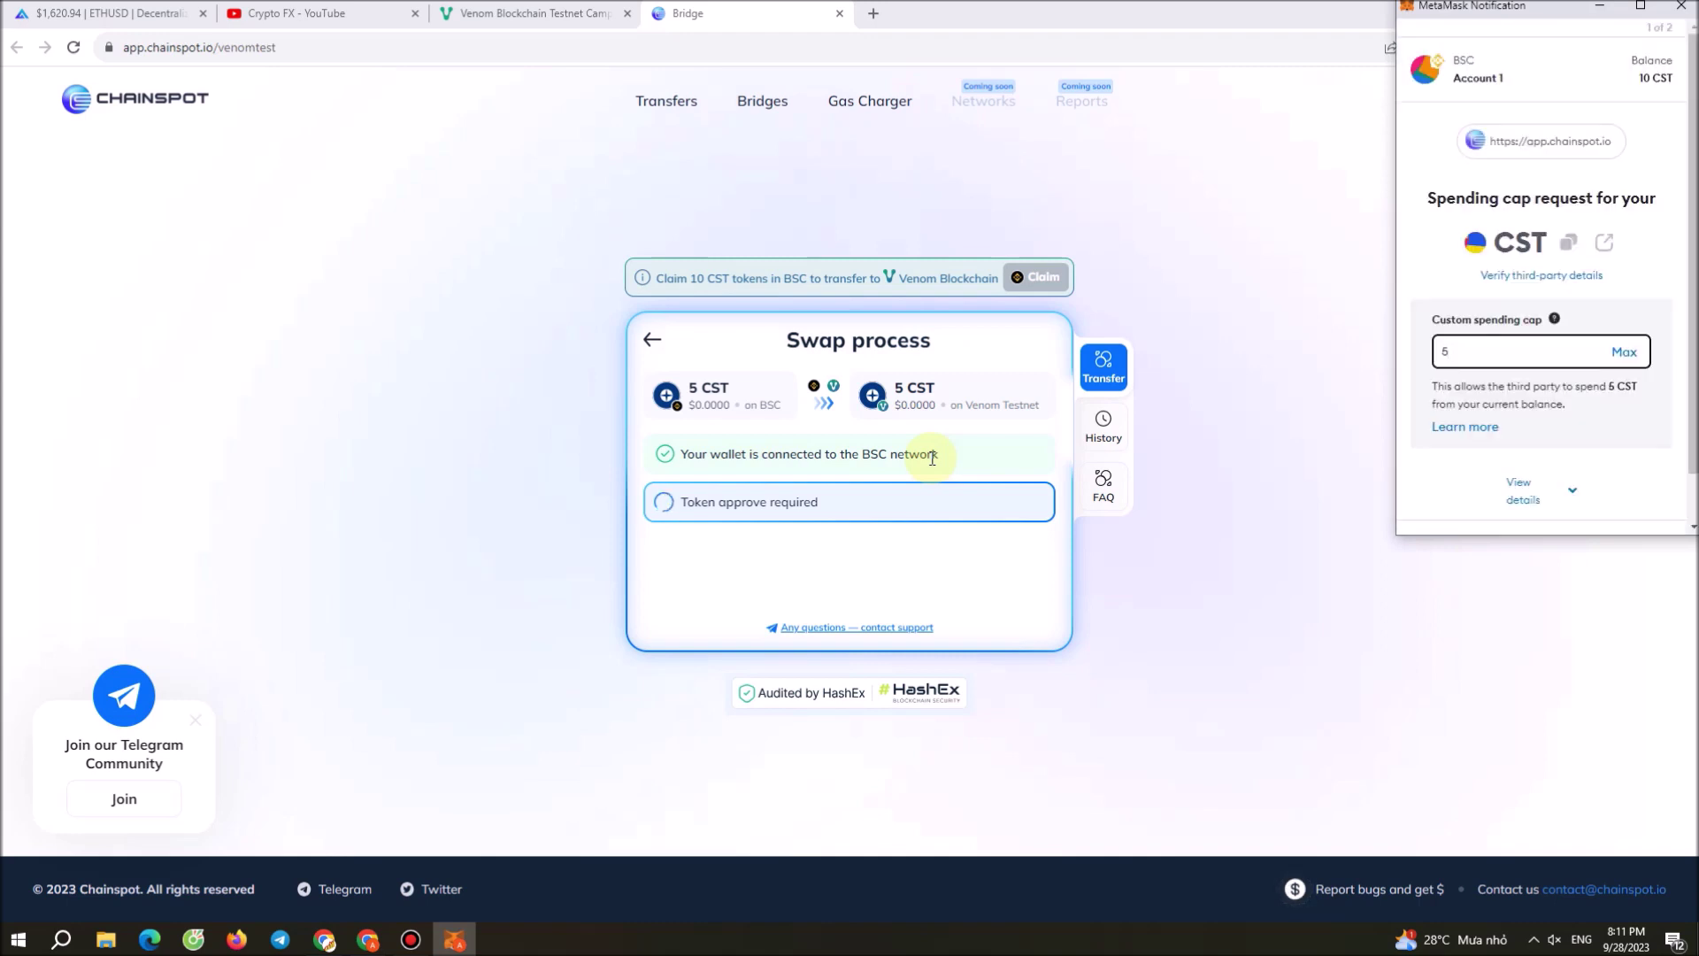
Approve the spending cap request for 5 CST in MetaMask
{"action": "scroll", "coordinate": [1616, 463], "scroll_direction": "down", "scroll_amount": 2}
{"action": "left_click", "coordinate": [1608, 503]}
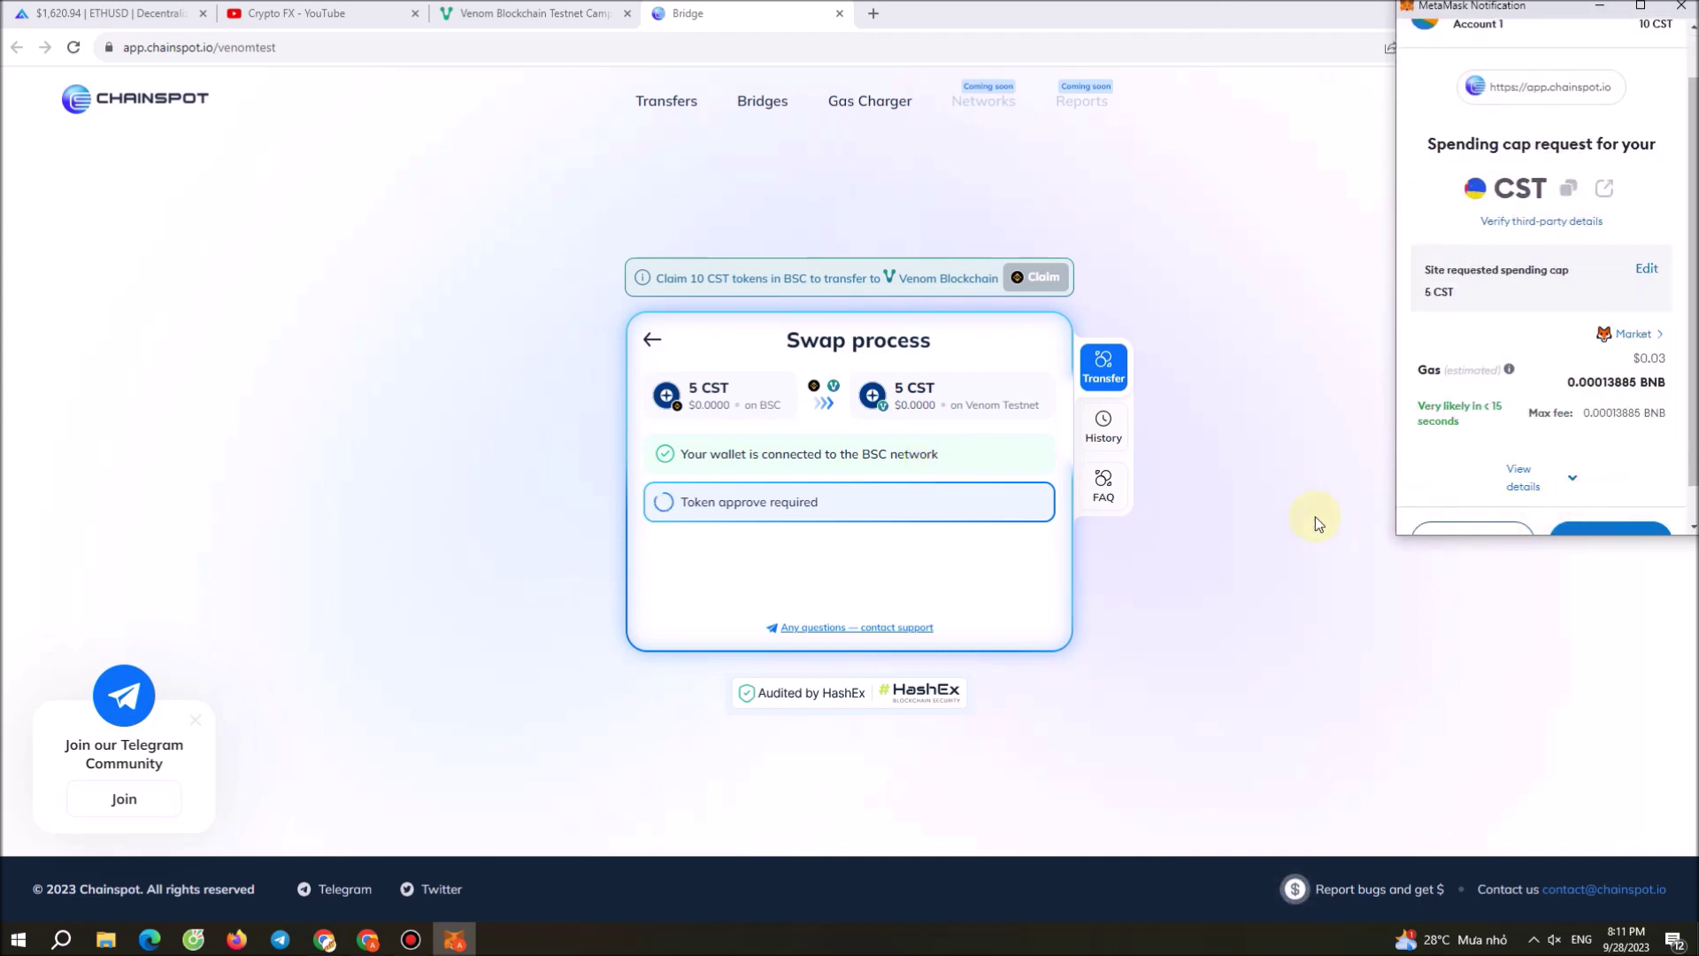
{"action": "scroll", "coordinate": [1676, 498], "scroll_direction": "down", "scroll_amount": 1}
{"action": "left_click", "coordinate": [1627, 504]}
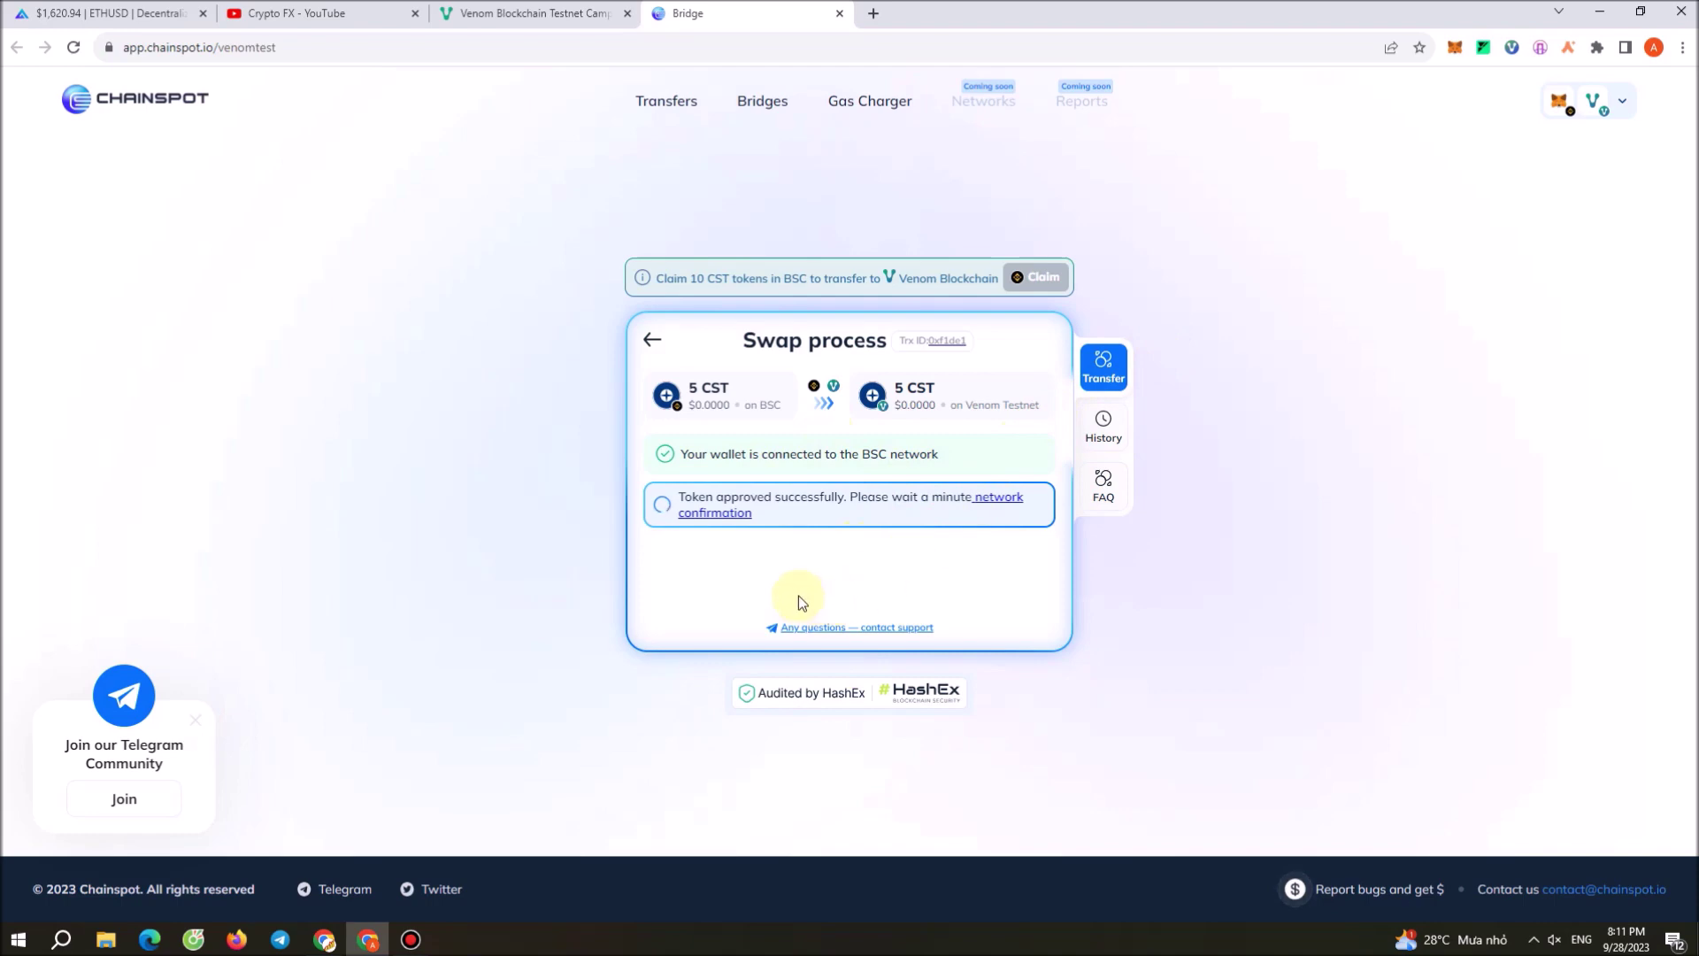
Open the network confirmation of the token approval on BscScan and examine its transaction details
{"action": "left_click", "coordinate": [716, 513]}
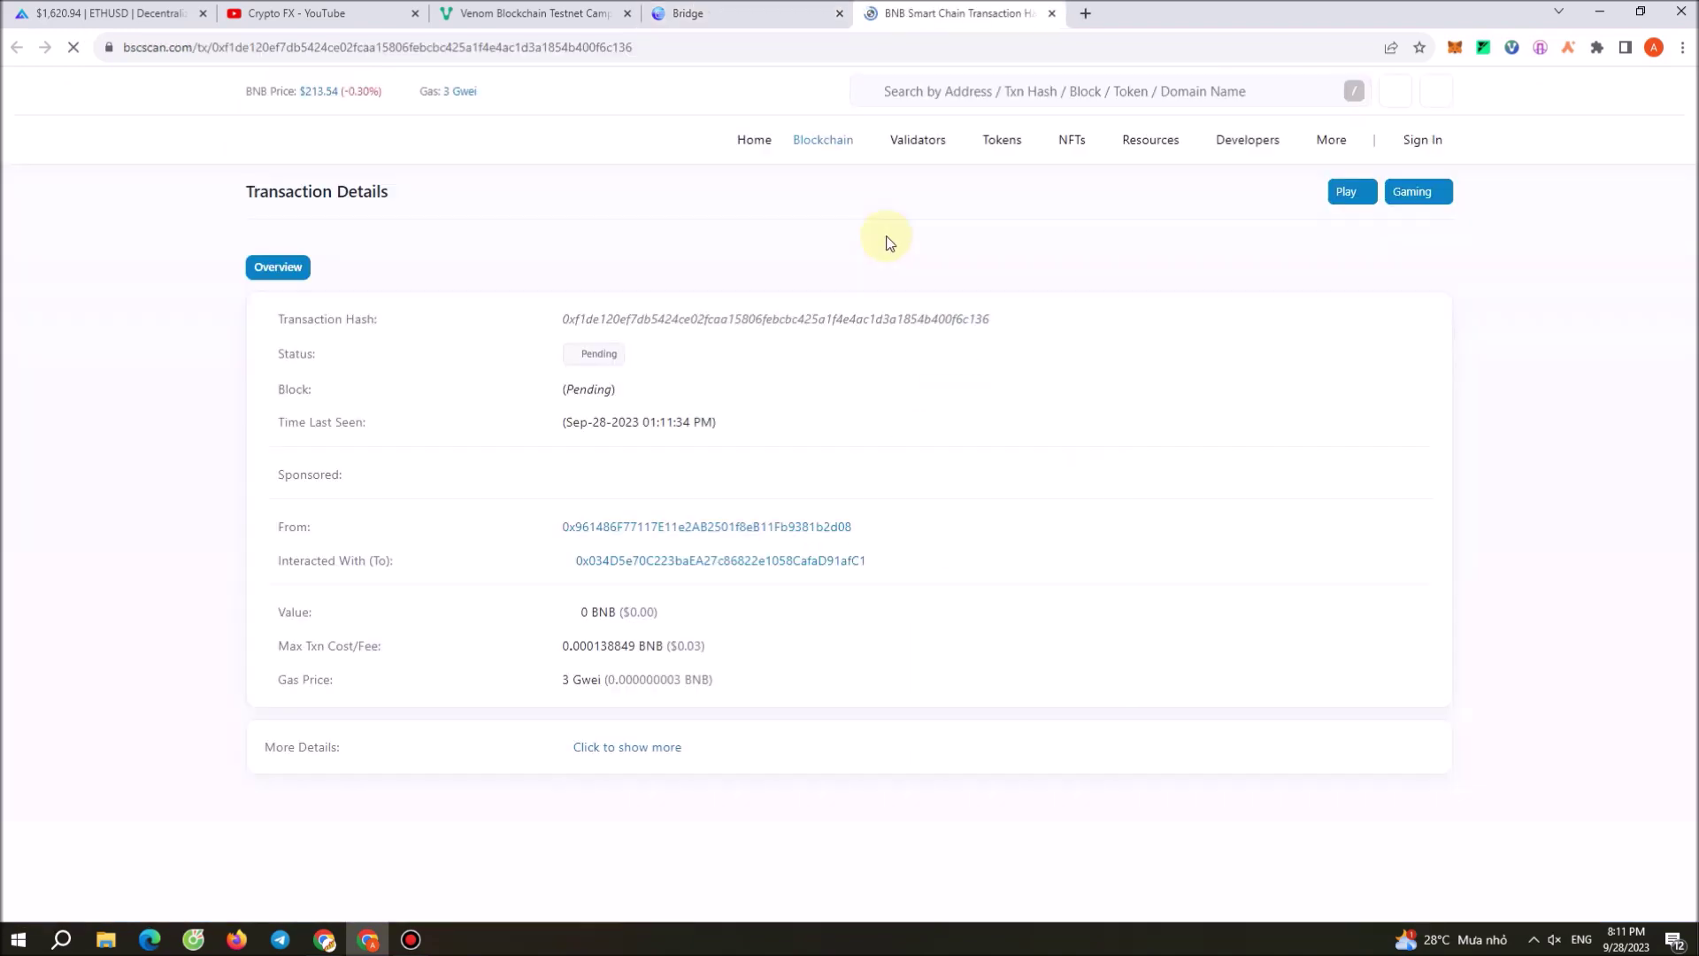
{"action": "scroll", "coordinate": [826, 488], "scroll_direction": "down", "scroll_amount": 4}
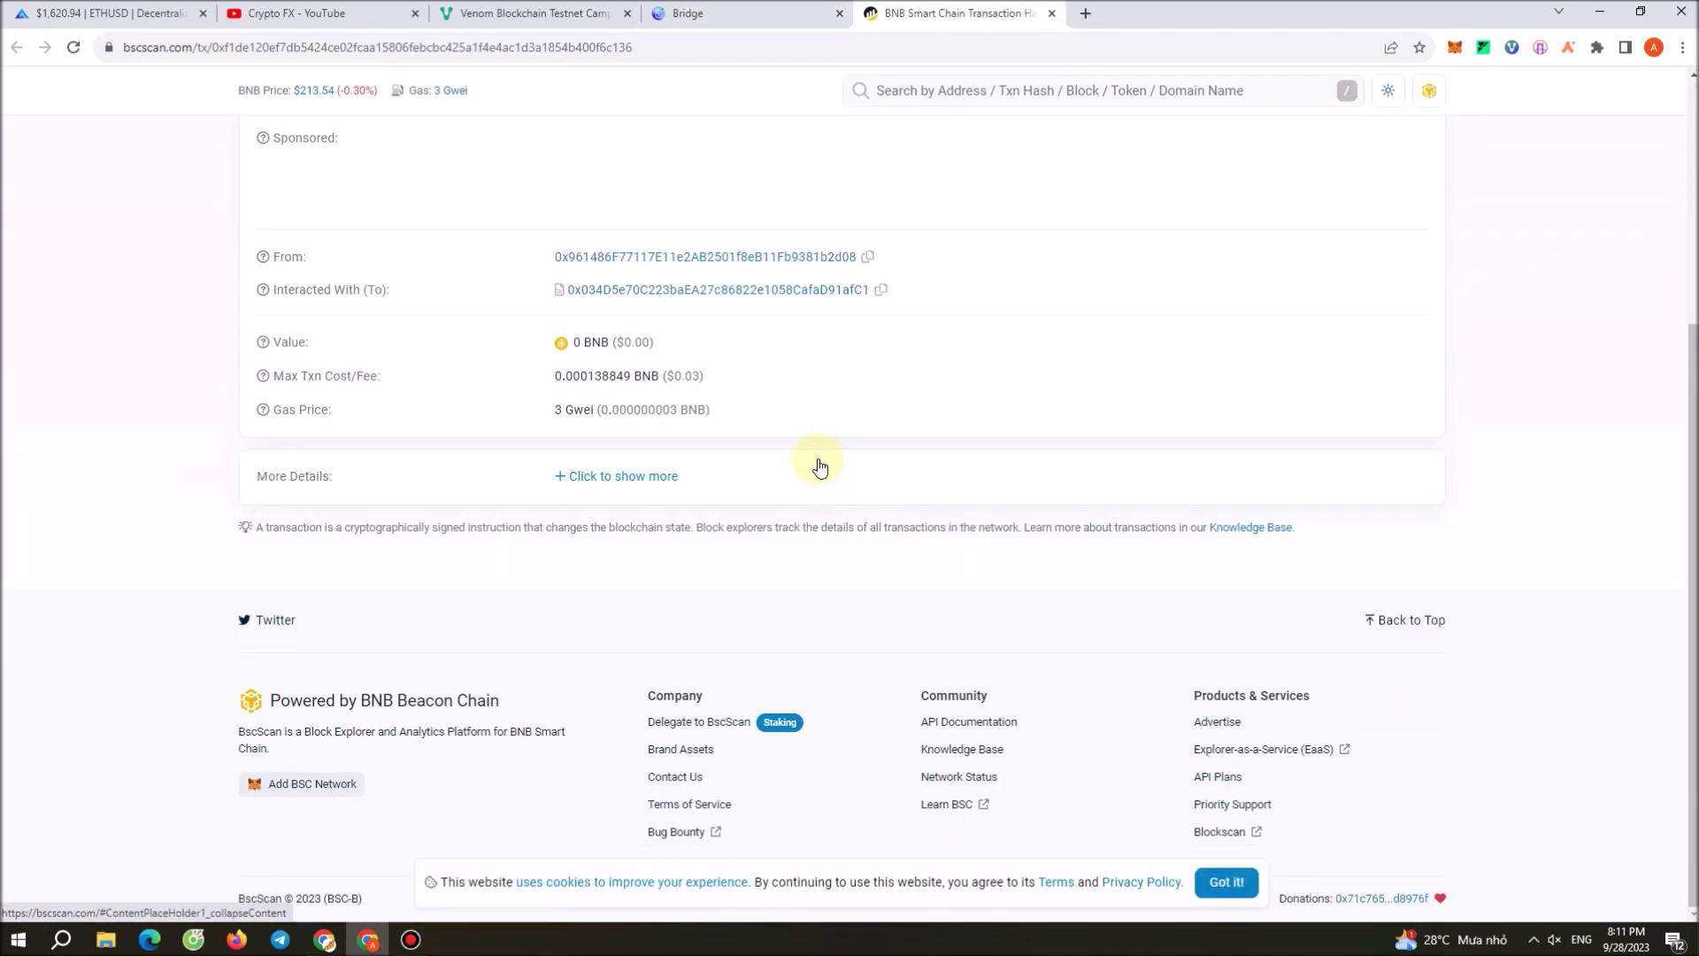
{"action": "scroll", "coordinate": [811, 460], "scroll_direction": "up", "scroll_amount": 4}
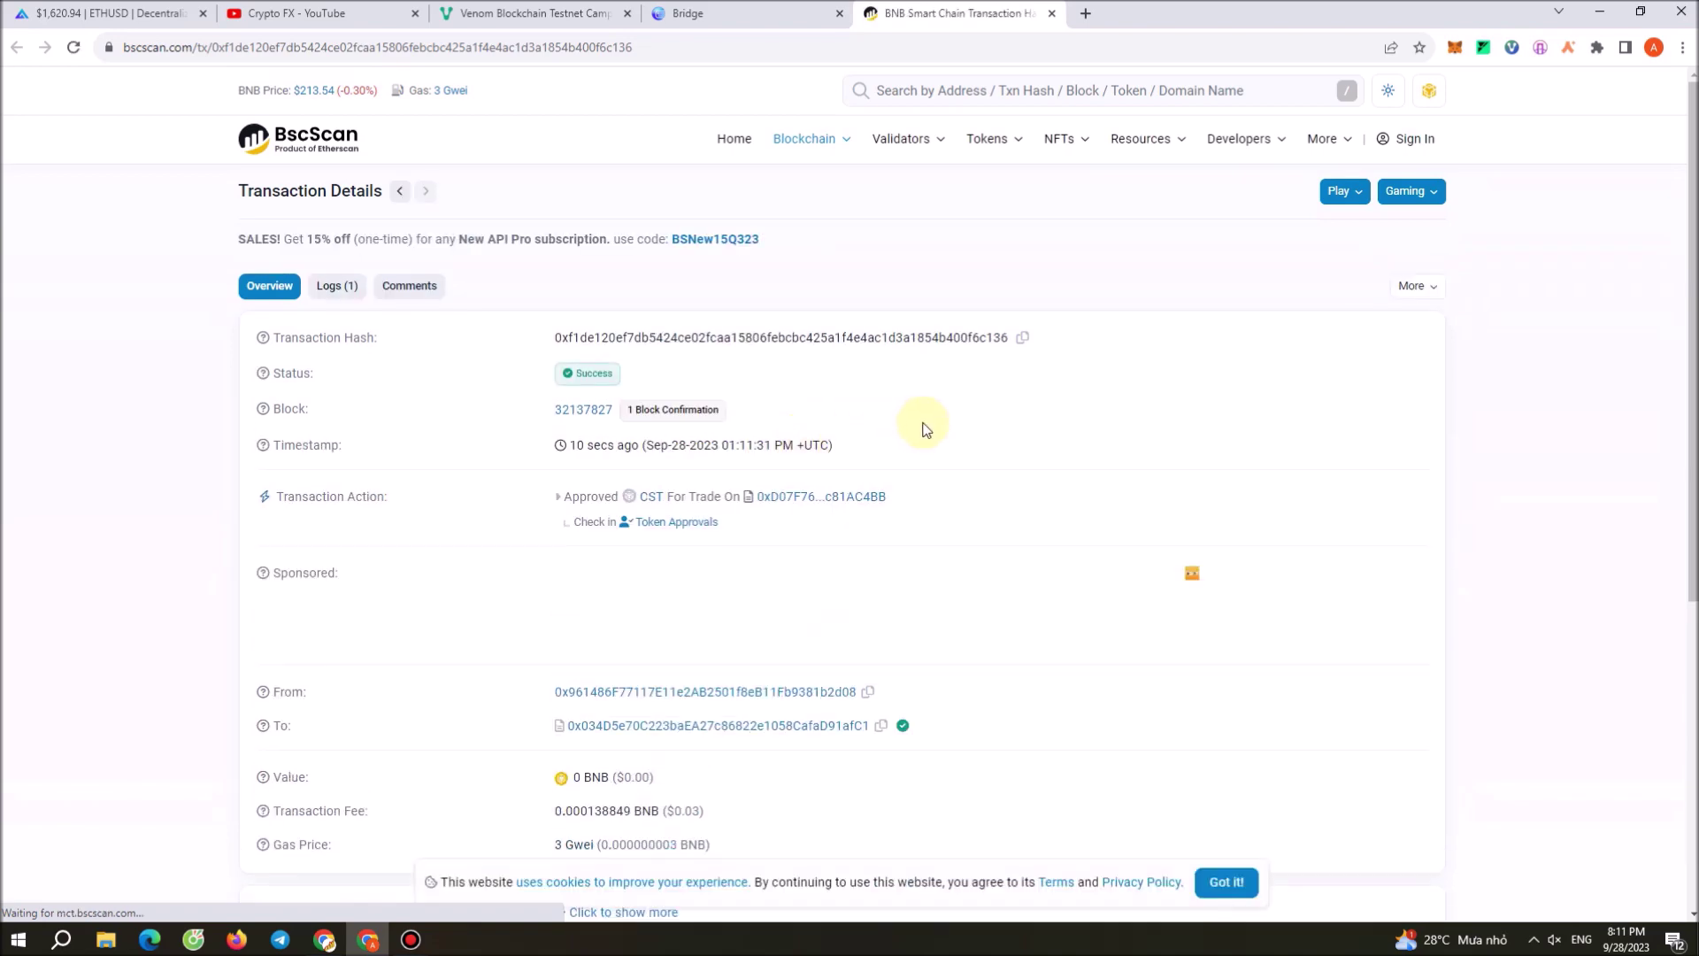
{"action": "scroll", "coordinate": [894, 440], "scroll_direction": "down", "scroll_amount": 5}
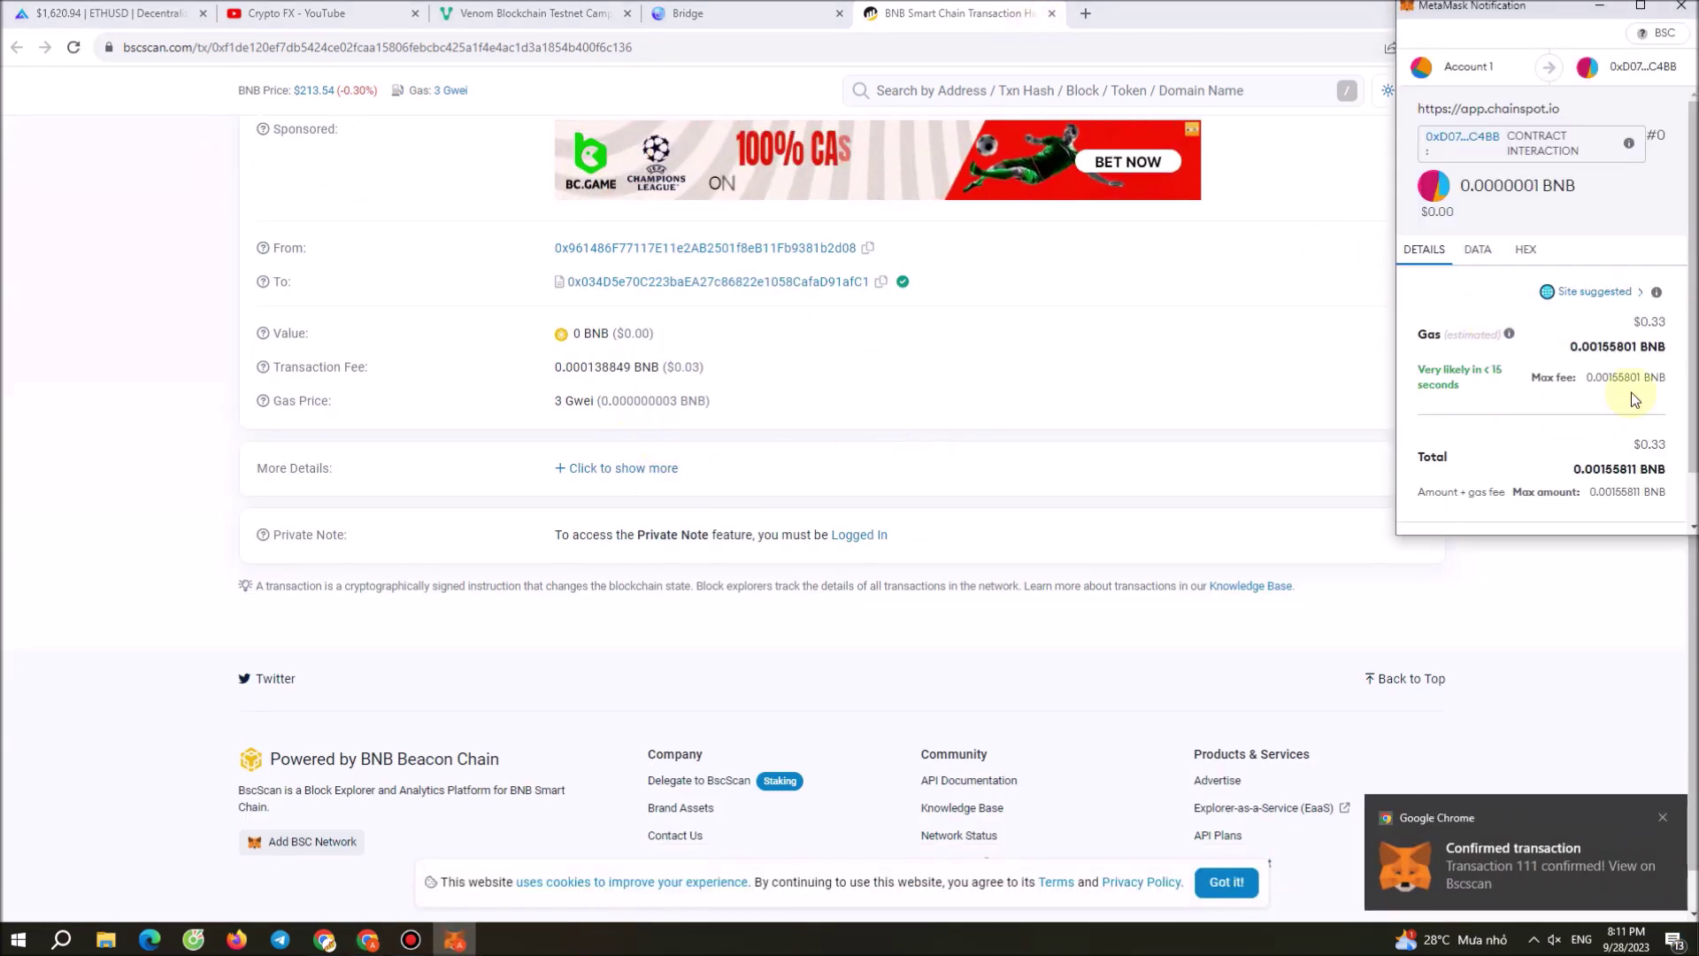
Confirm the bridge's contract interaction transaction in MetaMask
{"action": "scroll", "coordinate": [1630, 442], "scroll_direction": "down", "scroll_amount": 2}
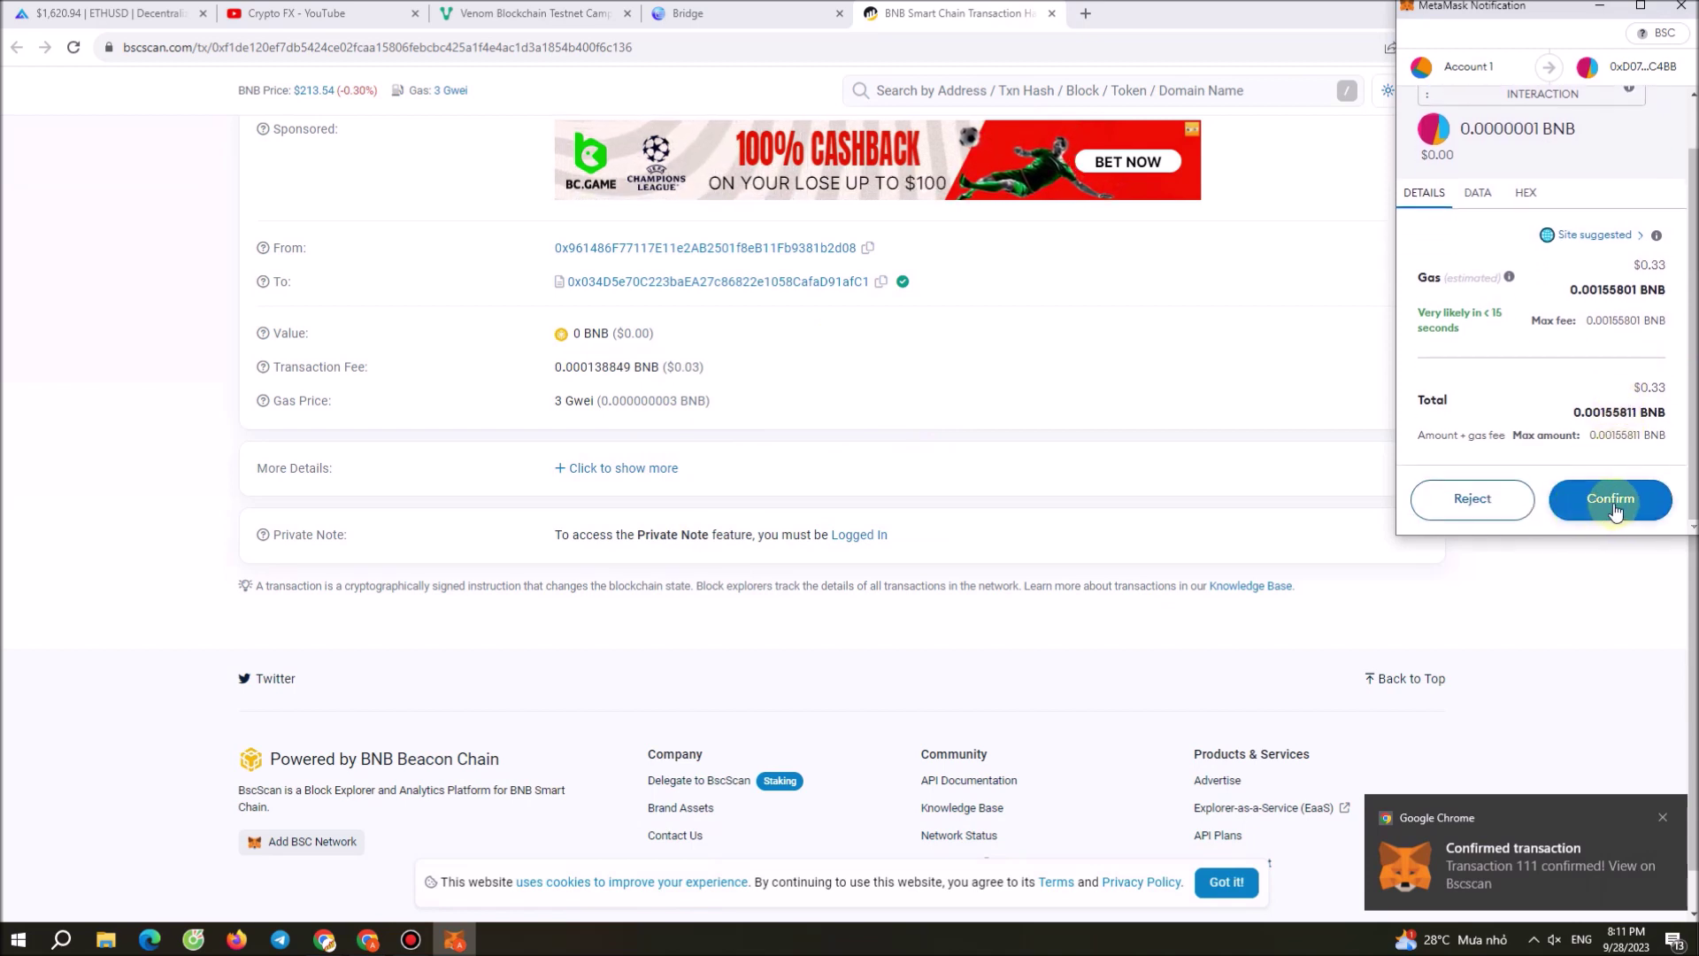
{"action": "left_click", "coordinate": [1611, 500]}
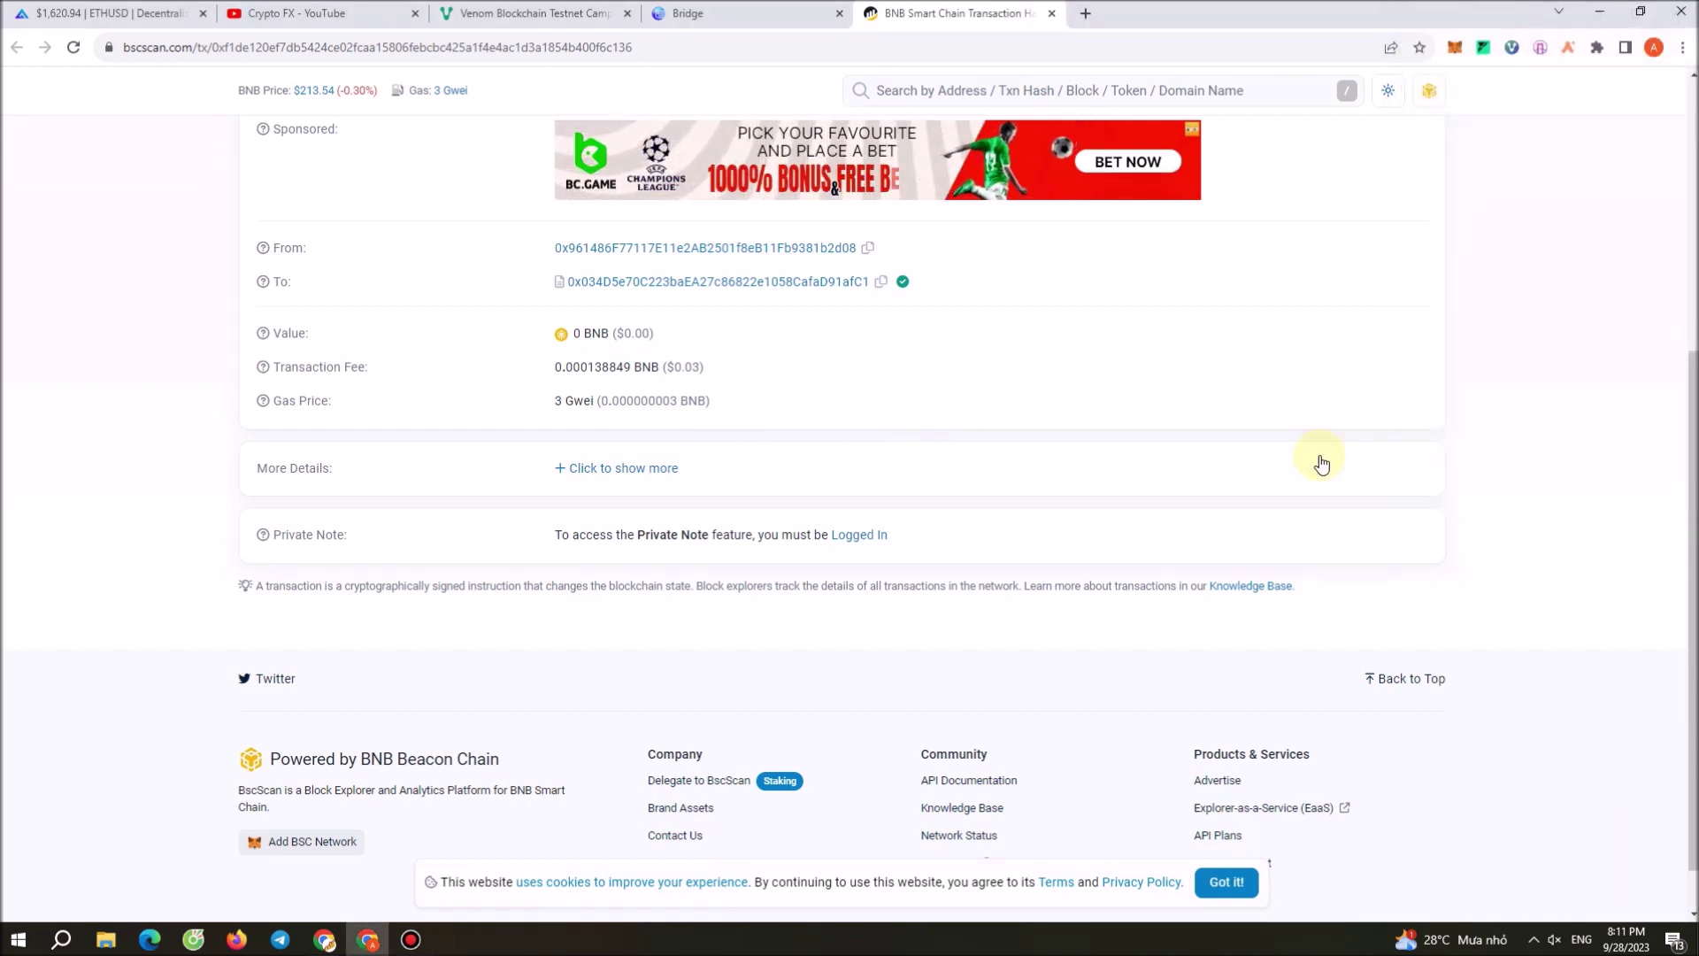
Open the latest contract interaction from the MetaMask activity list in the block explorer
{"action": "left_click", "coordinate": [1454, 47]}
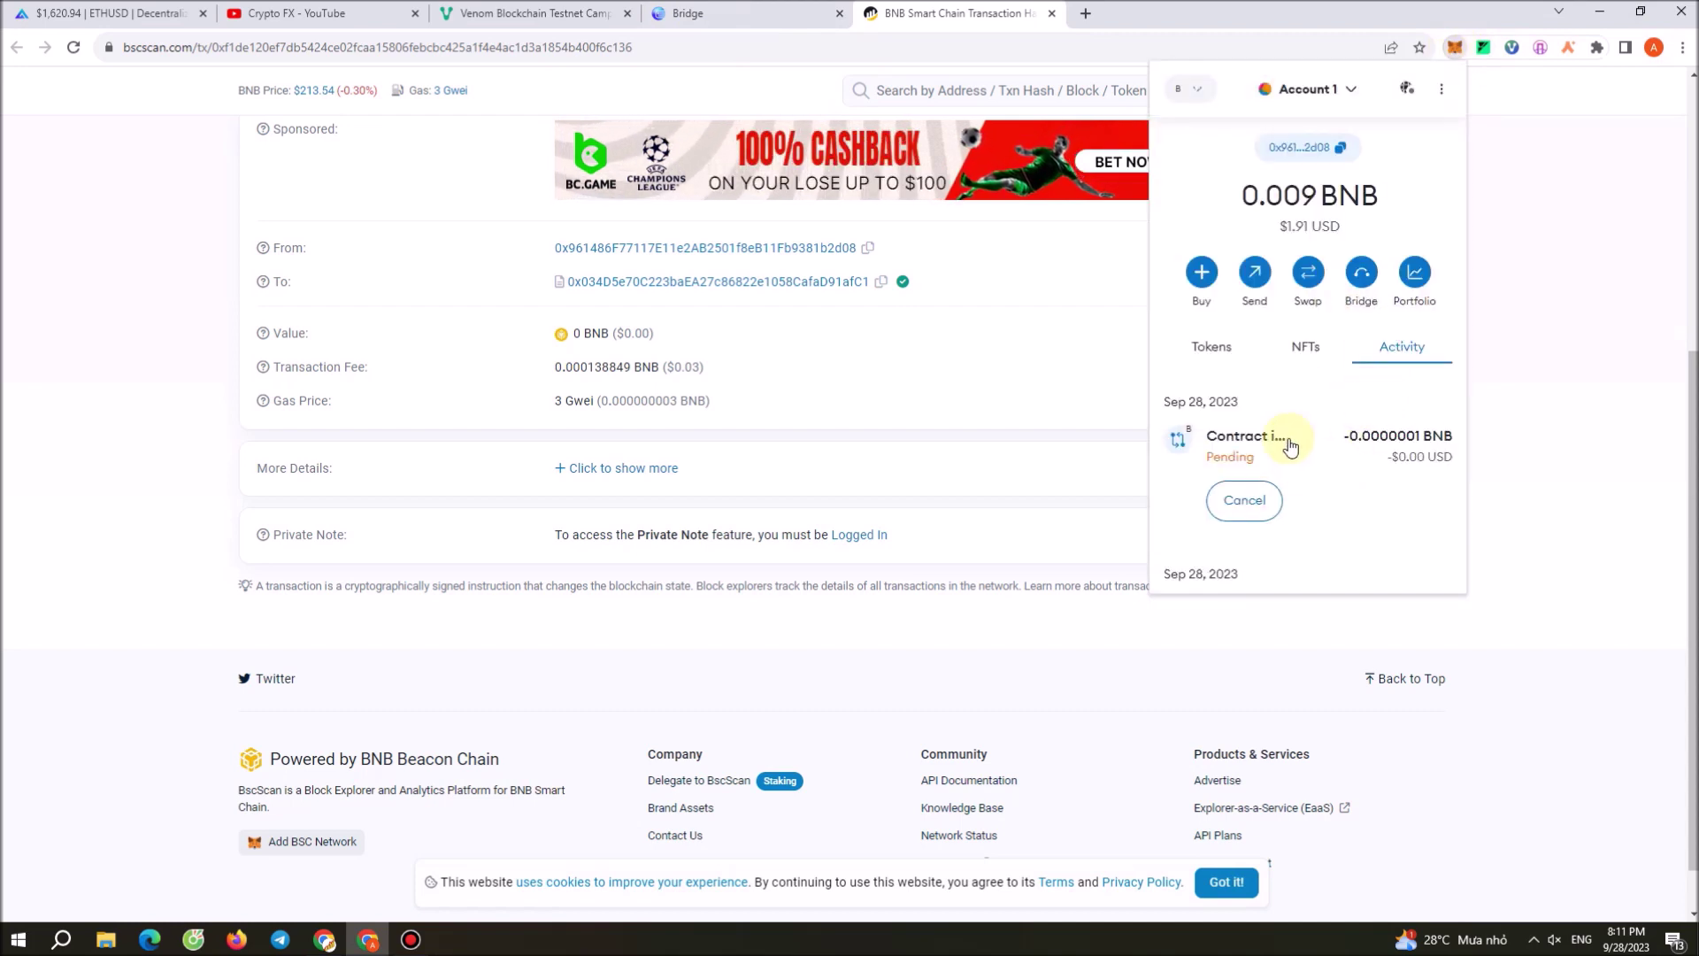
{"action": "left_click", "coordinate": [1335, 437]}
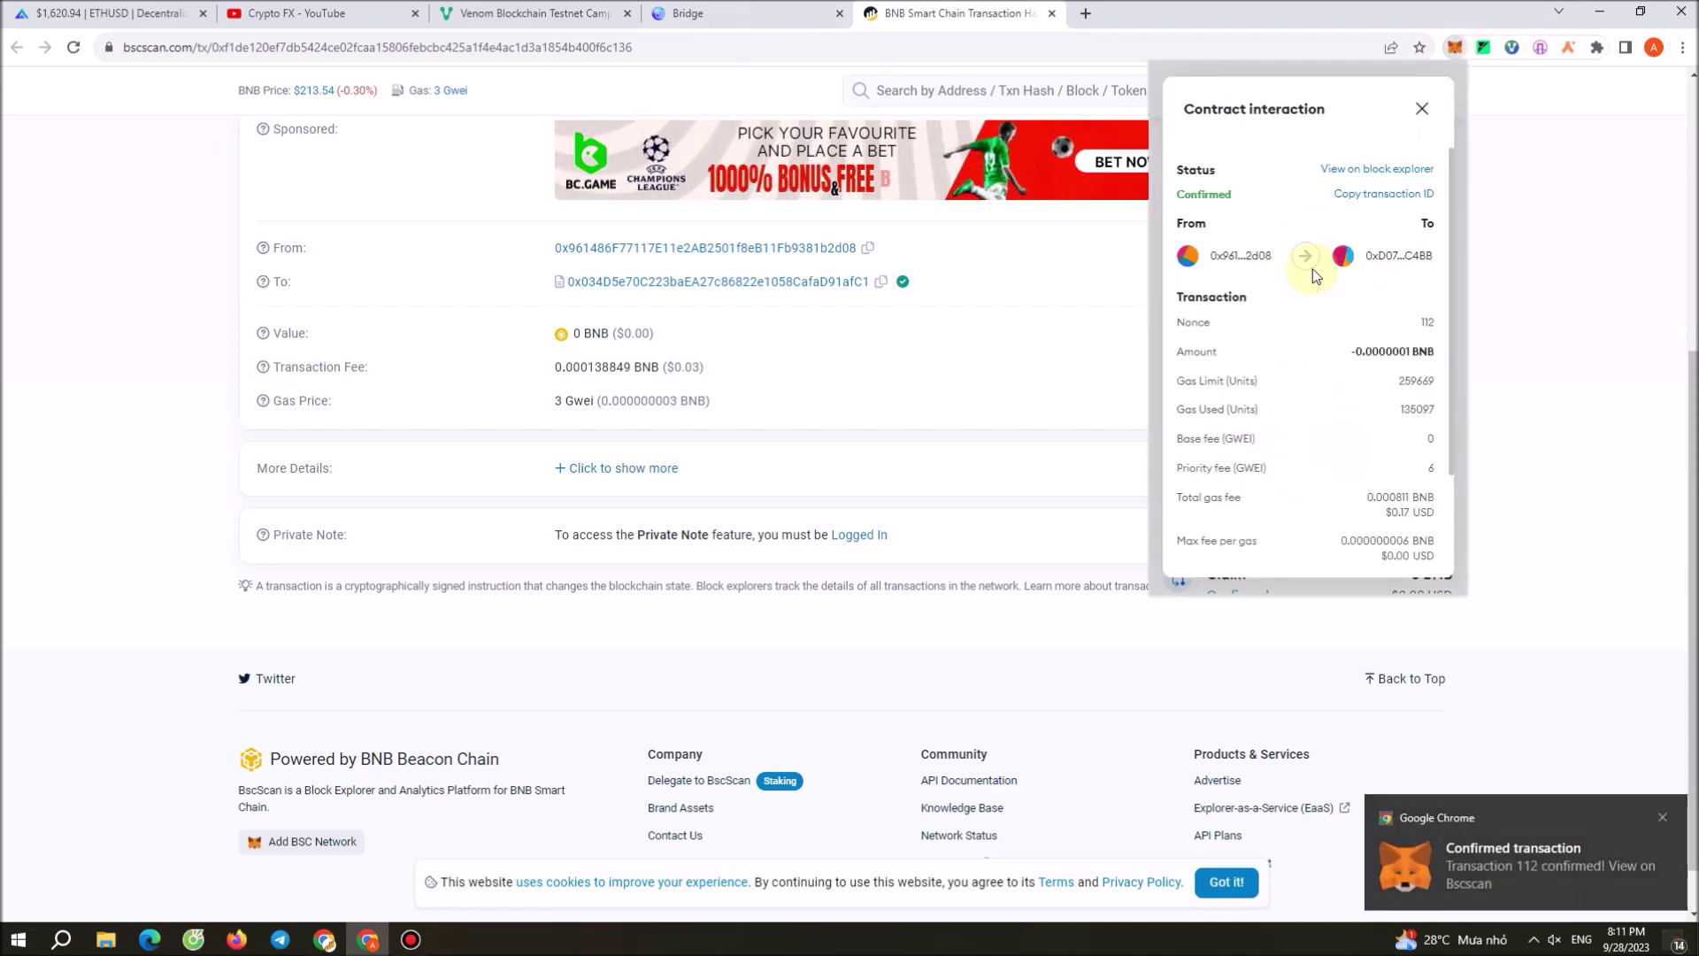
{"action": "left_click", "coordinate": [1400, 171]}
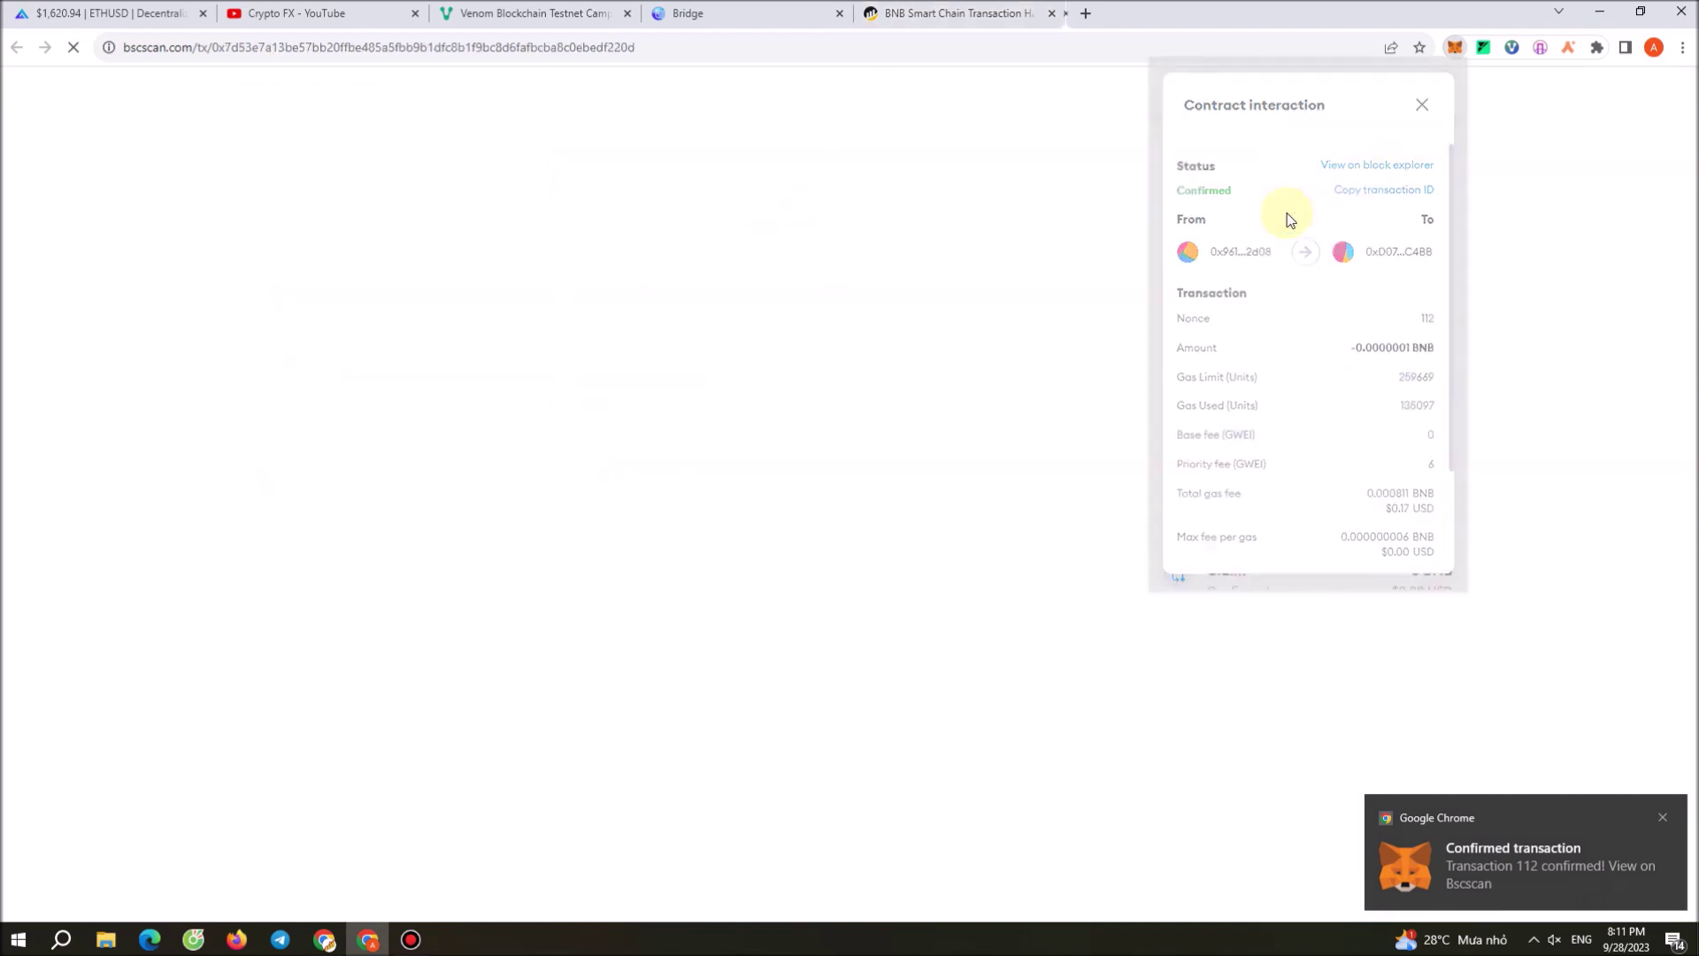
{"action": "scroll", "coordinate": [878, 418], "scroll_direction": "down", "scroll_amount": 3}
{"action": "scroll", "coordinate": [882, 423], "scroll_direction": "up", "scroll_amount": 3}
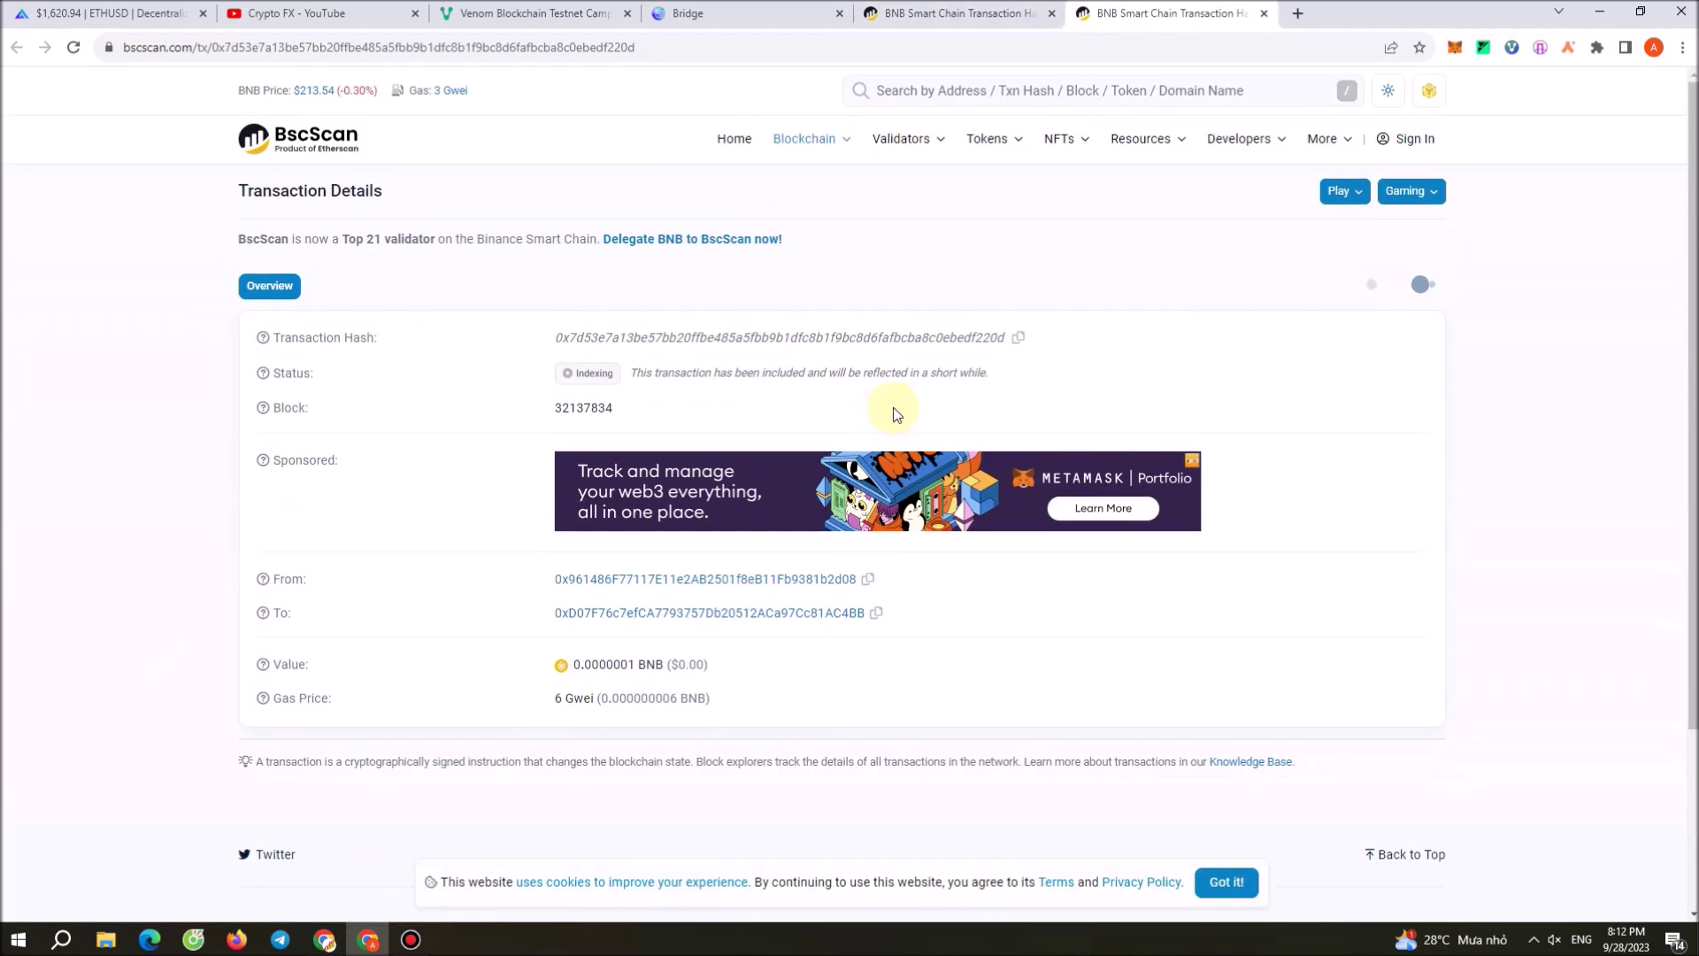
Close the approval transaction page, reload the swap transaction on BscScan, examine its status and token transfers, and close it
{"action": "left_click", "coordinate": [883, 12]}
{"action": "key", "text": "ctrl+w"}
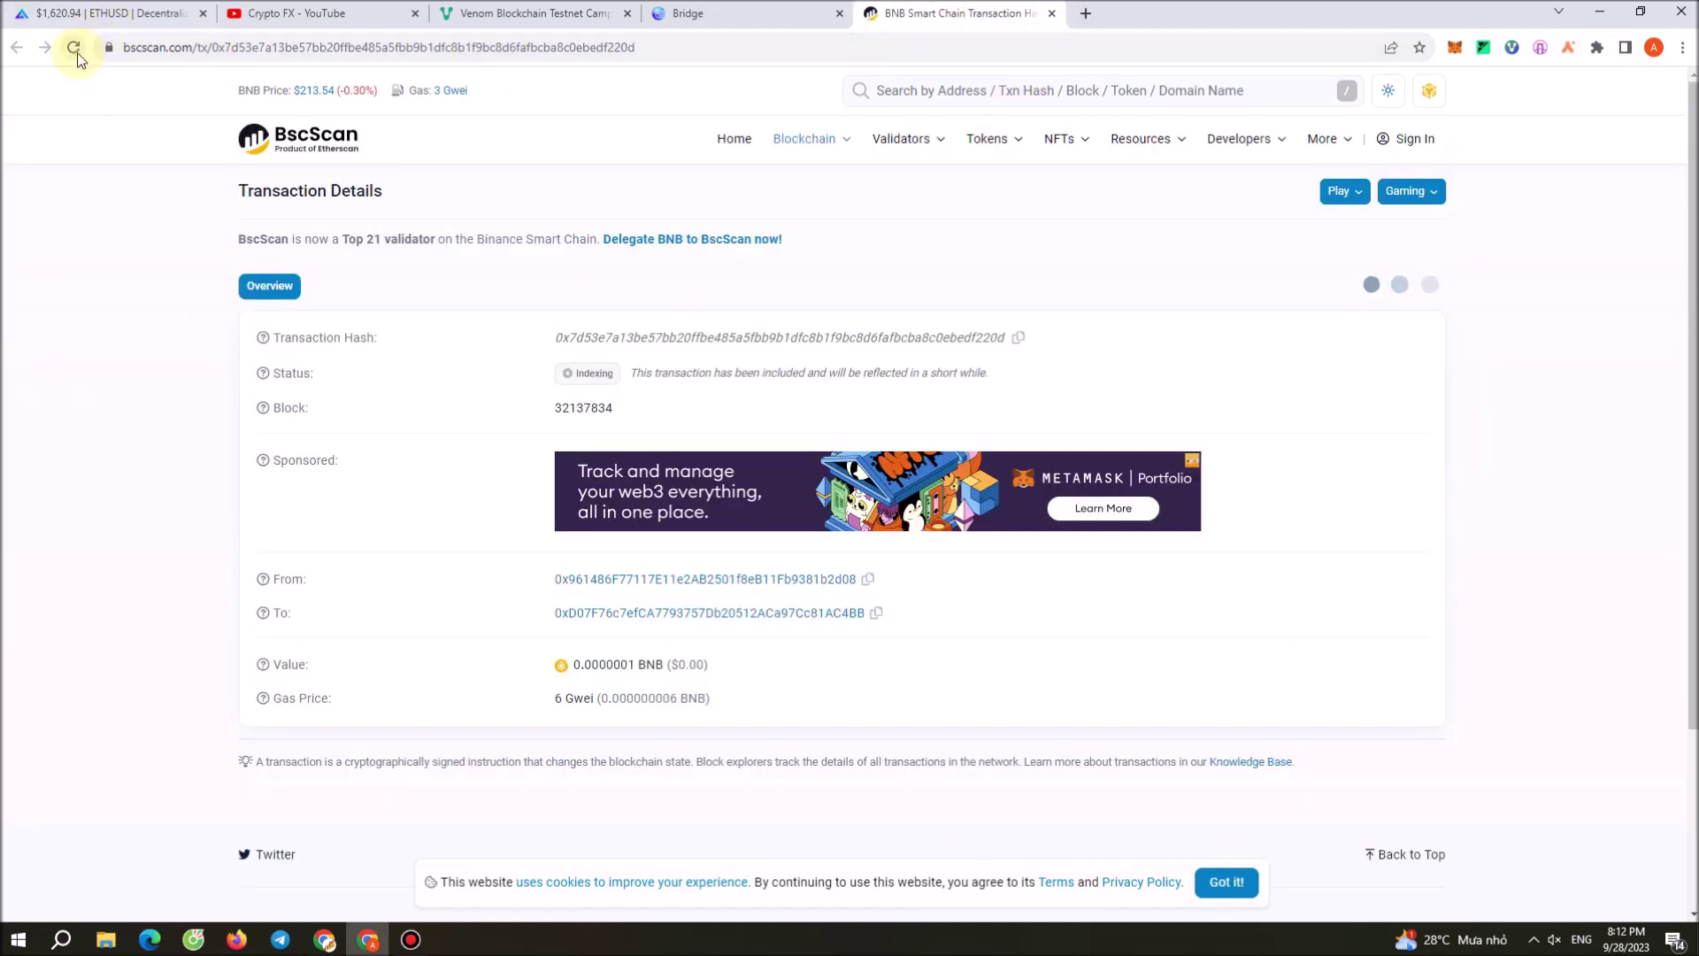
{"action": "left_click", "coordinate": [74, 47]}
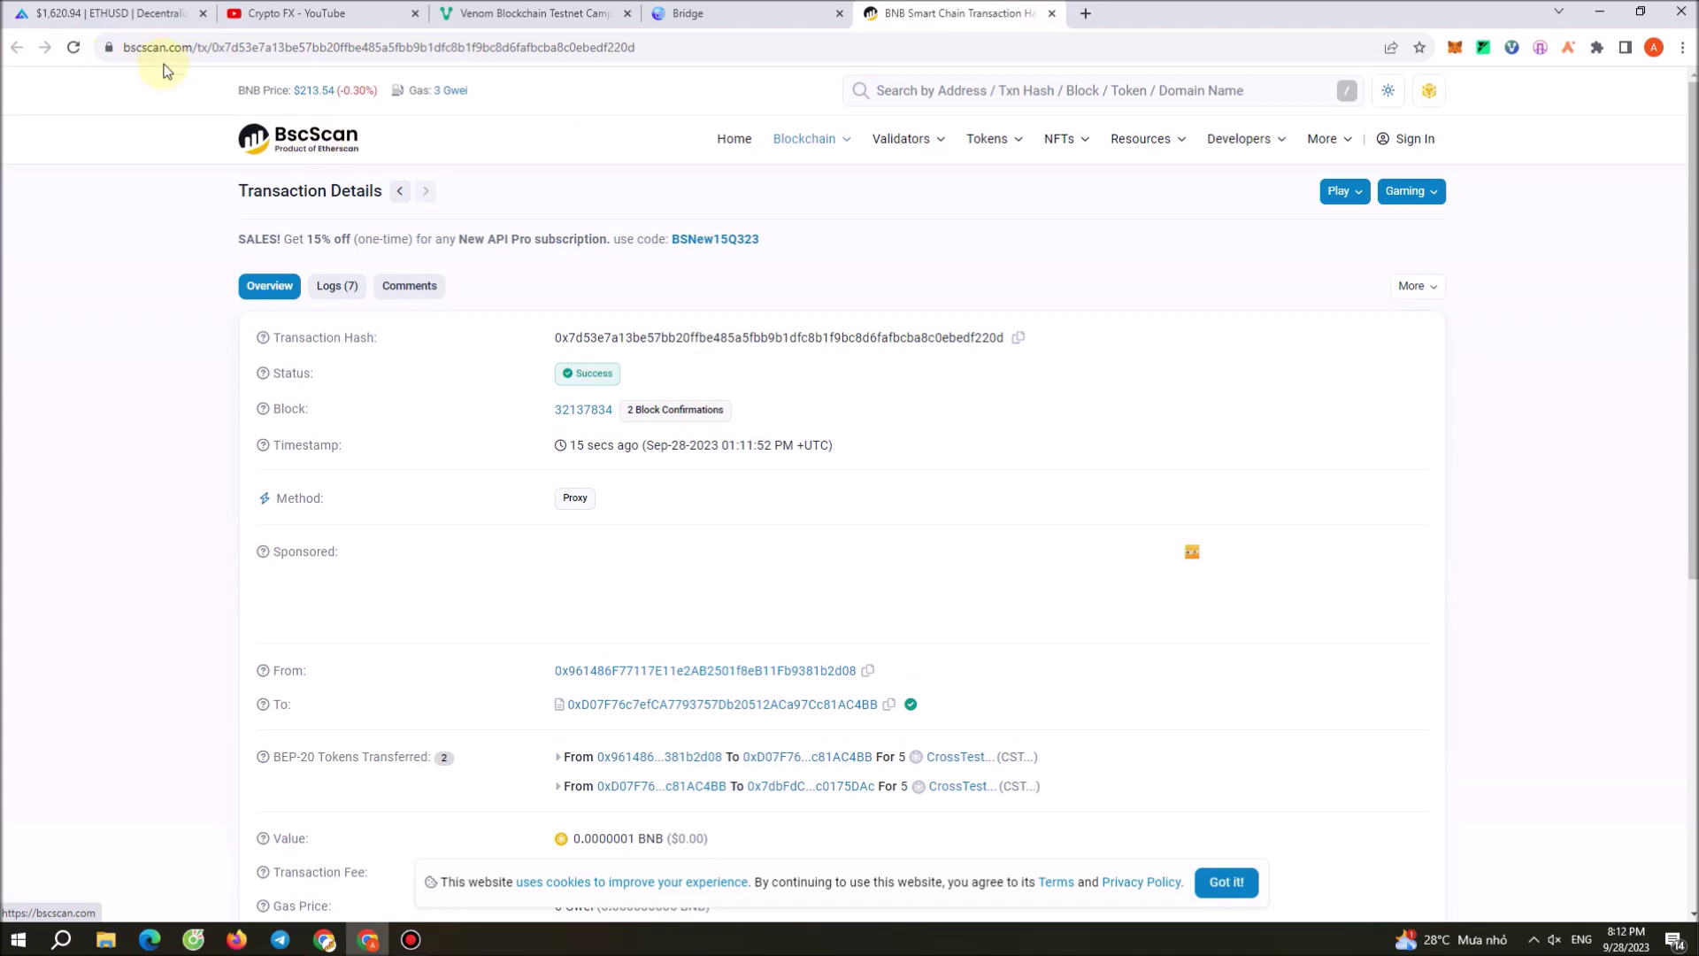
{"action": "scroll", "coordinate": [770, 389], "scroll_direction": "down", "scroll_amount": 5}
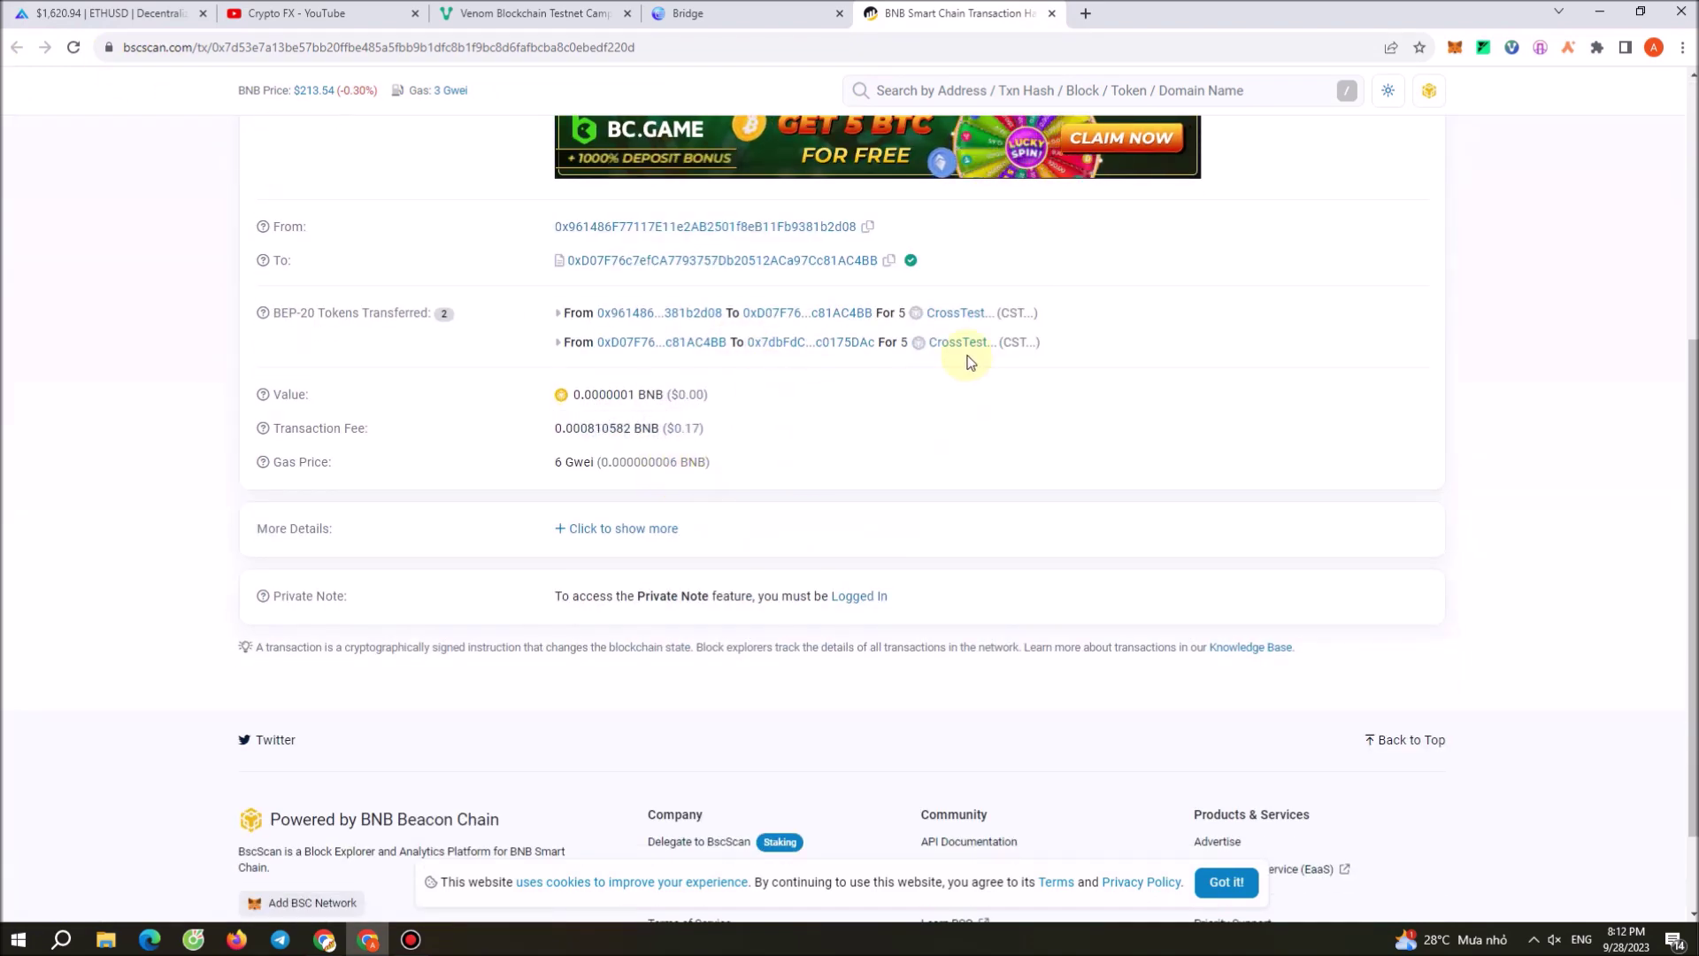
{"action": "scroll", "coordinate": [920, 346], "scroll_direction": "up", "scroll_amount": 4}
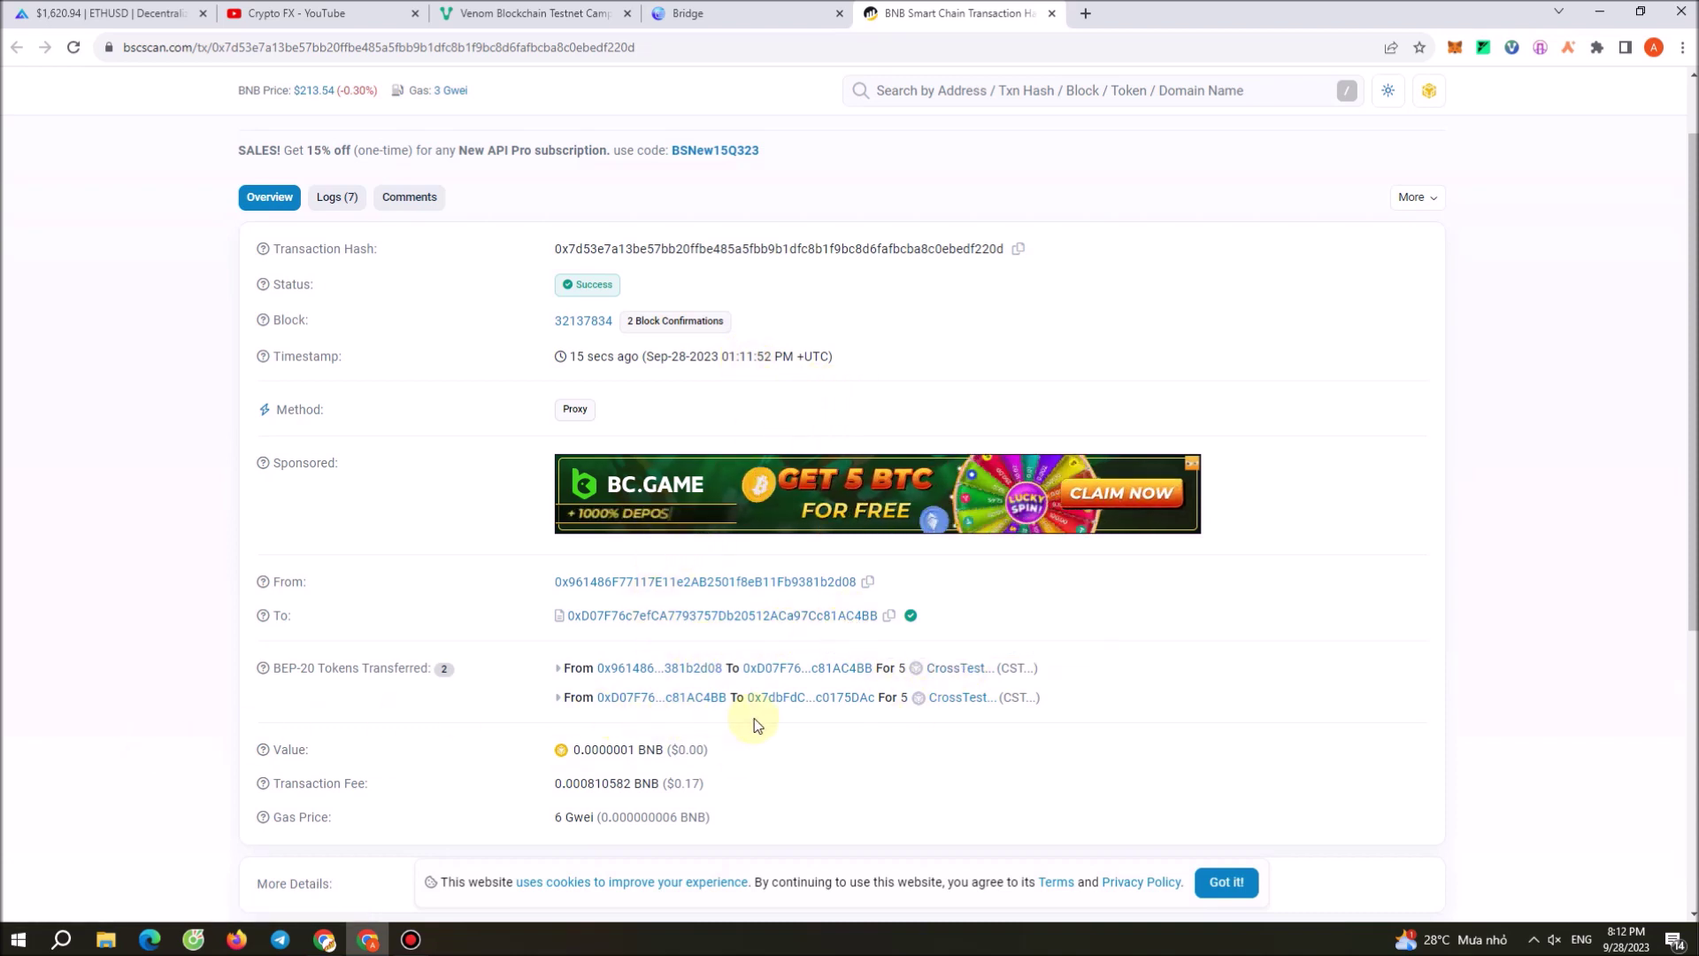
{"action": "scroll", "coordinate": [906, 394], "scroll_direction": "down", "scroll_amount": 5}
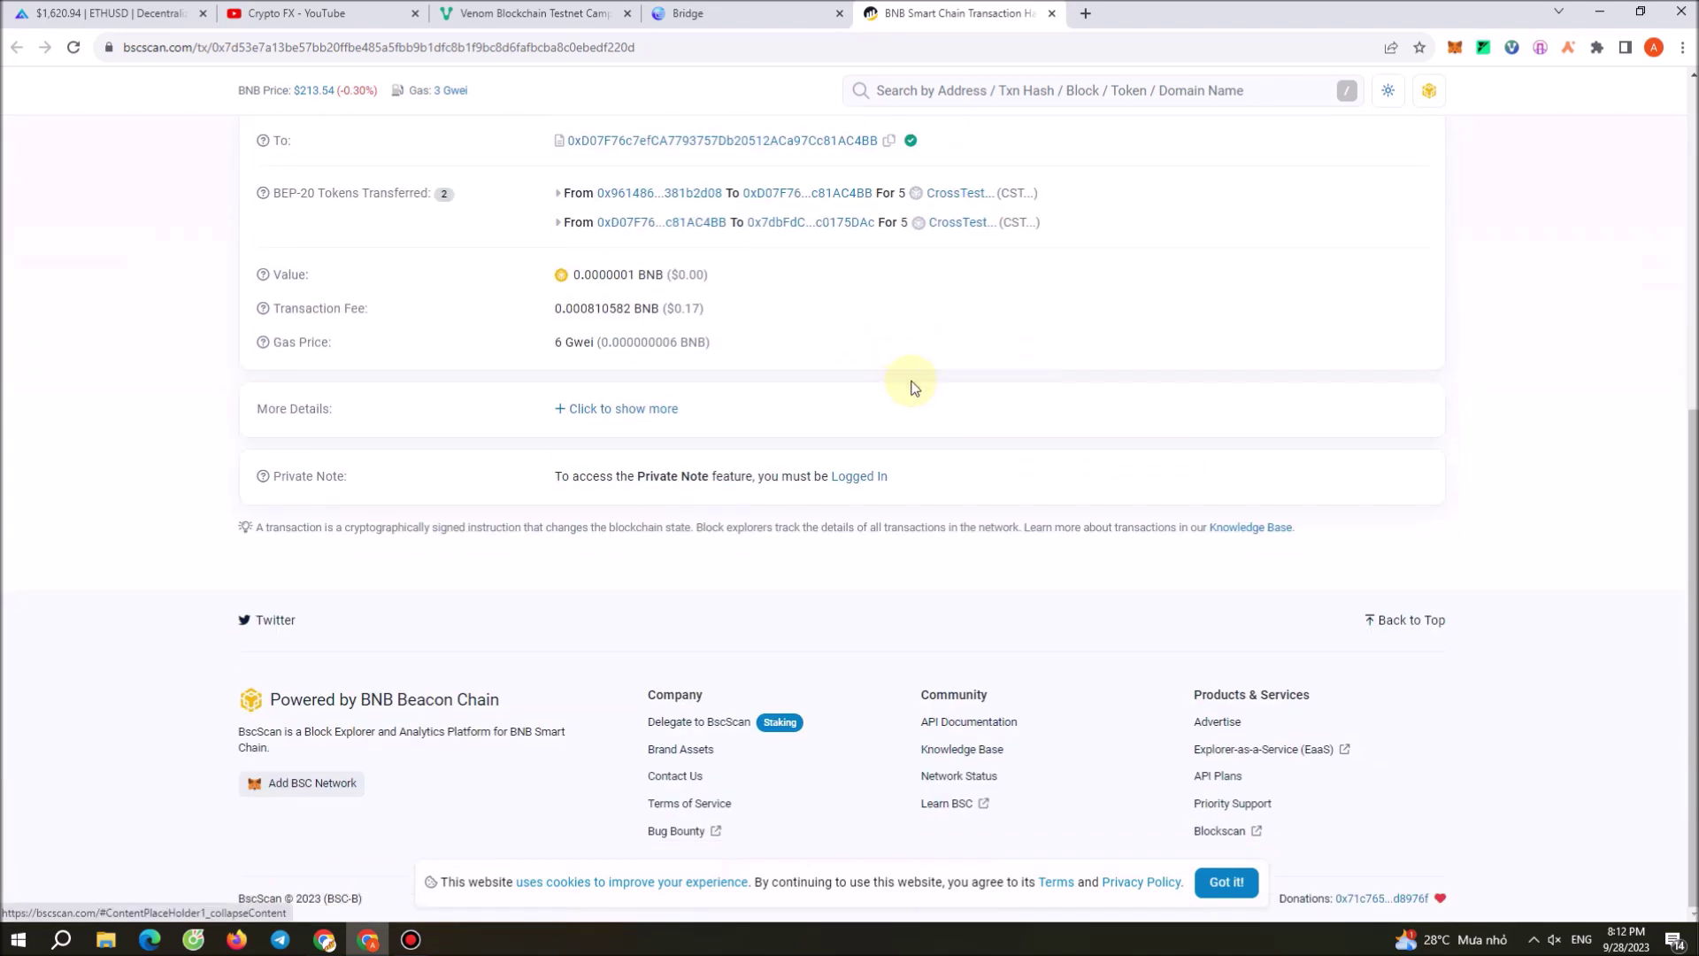
{"action": "left_click", "coordinate": [1051, 13]}
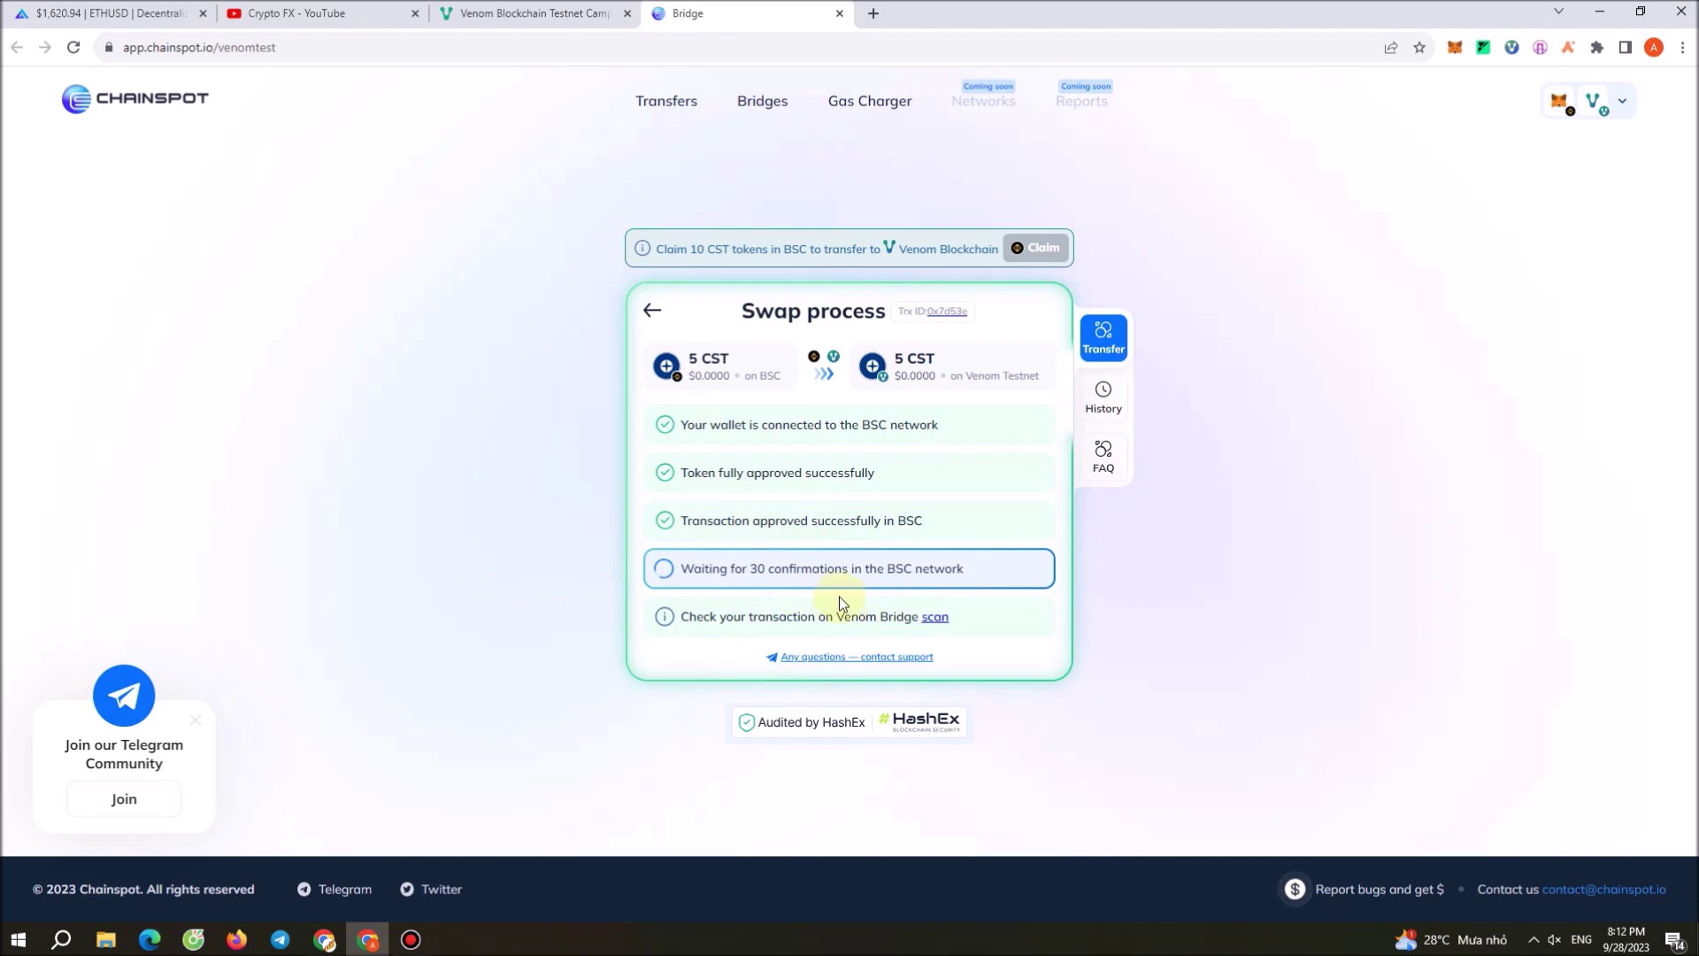
Check the swap's confirmation progress on the bridge page and the CST transfer task on the Venom Chainspot page
{"action": "left_click_drag", "start_coordinate": [726, 571], "coordinate": [876, 570]}
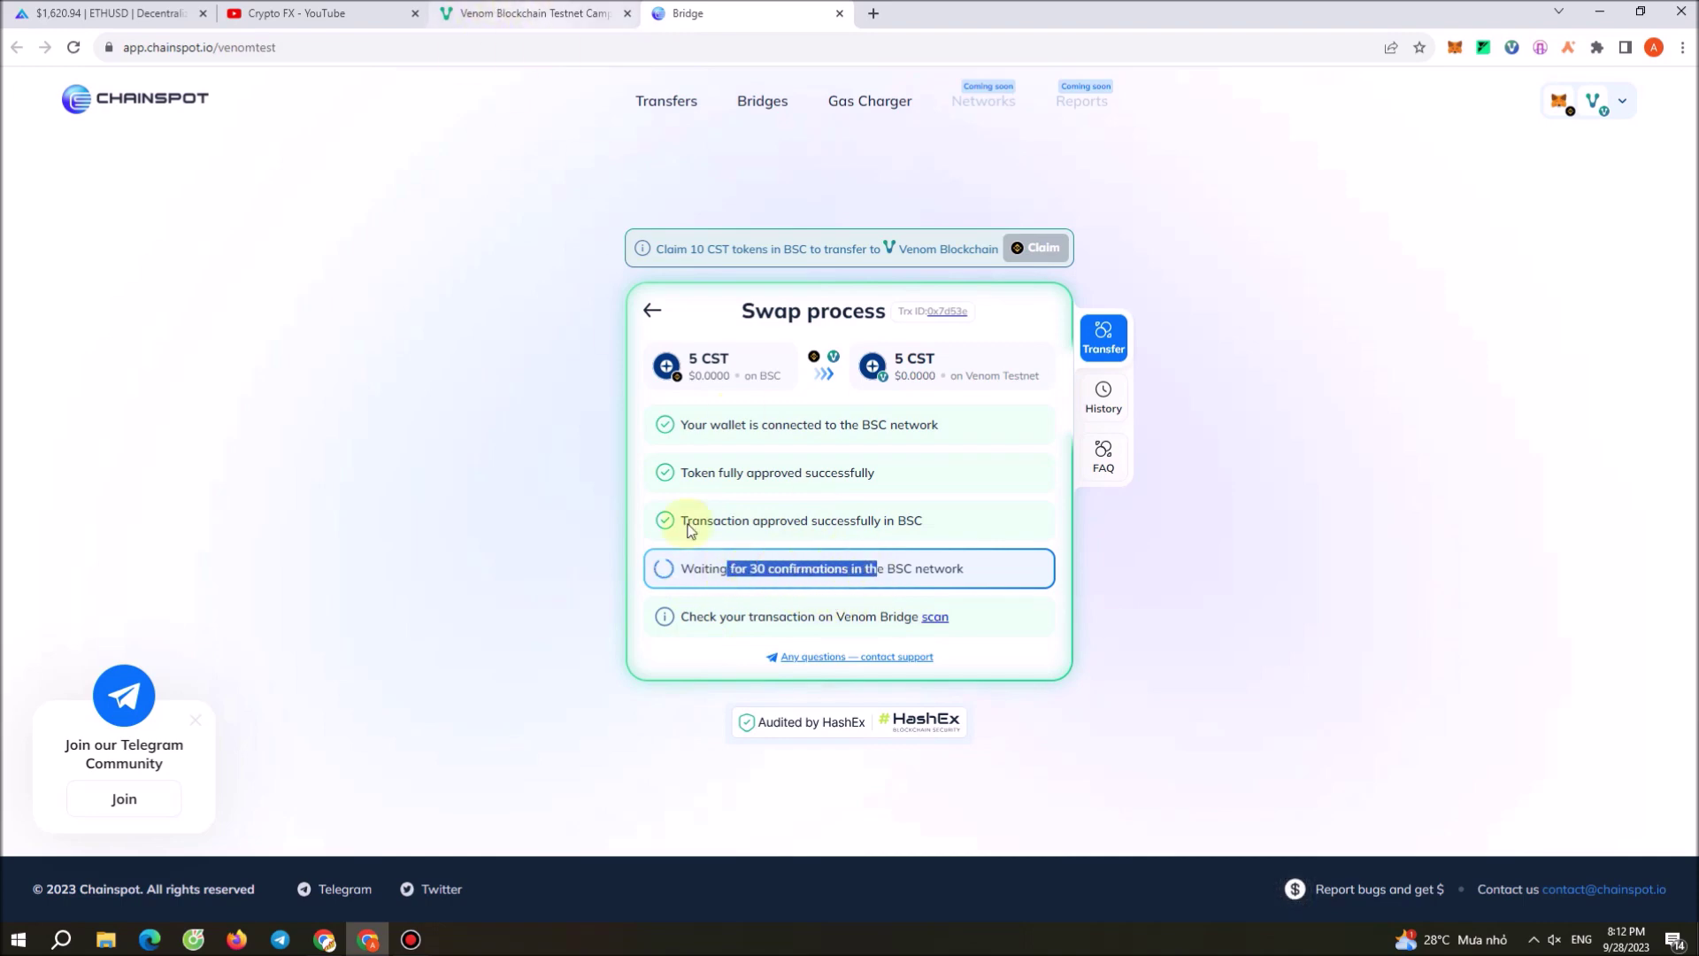
{"action": "left_click", "coordinate": [514, 14]}
{"action": "scroll", "coordinate": [799, 520], "scroll_direction": "down", "scroll_amount": 3}
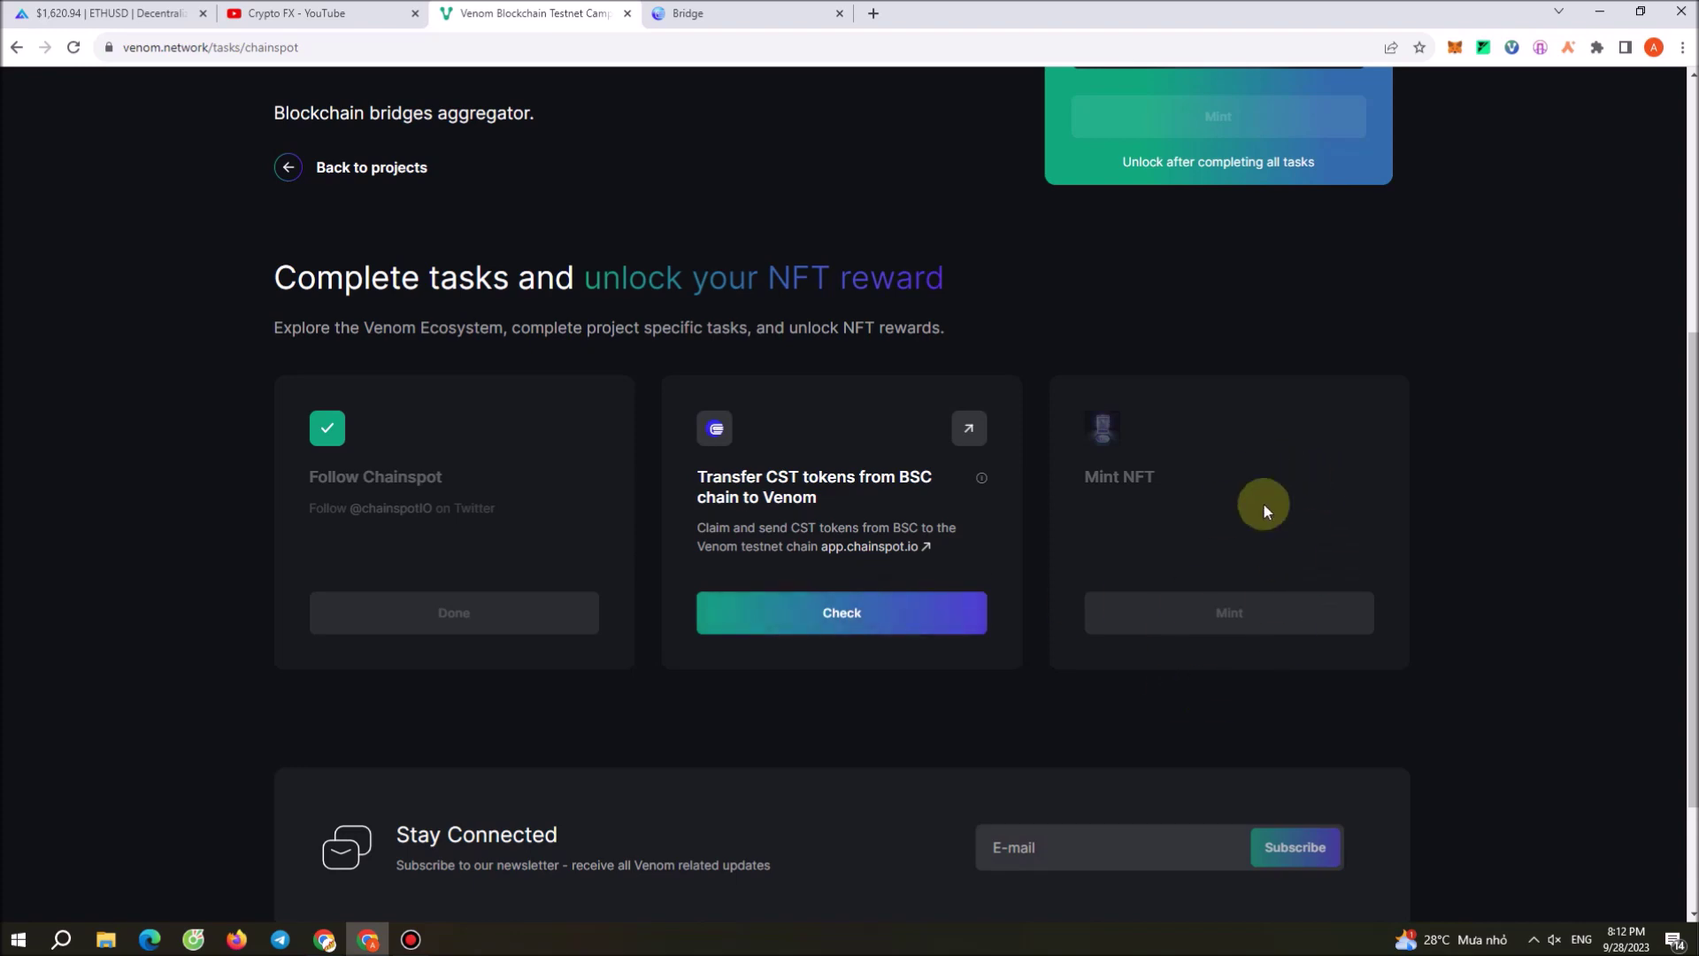
{"action": "scroll", "coordinate": [1283, 555], "scroll_direction": "up", "scroll_amount": 5}
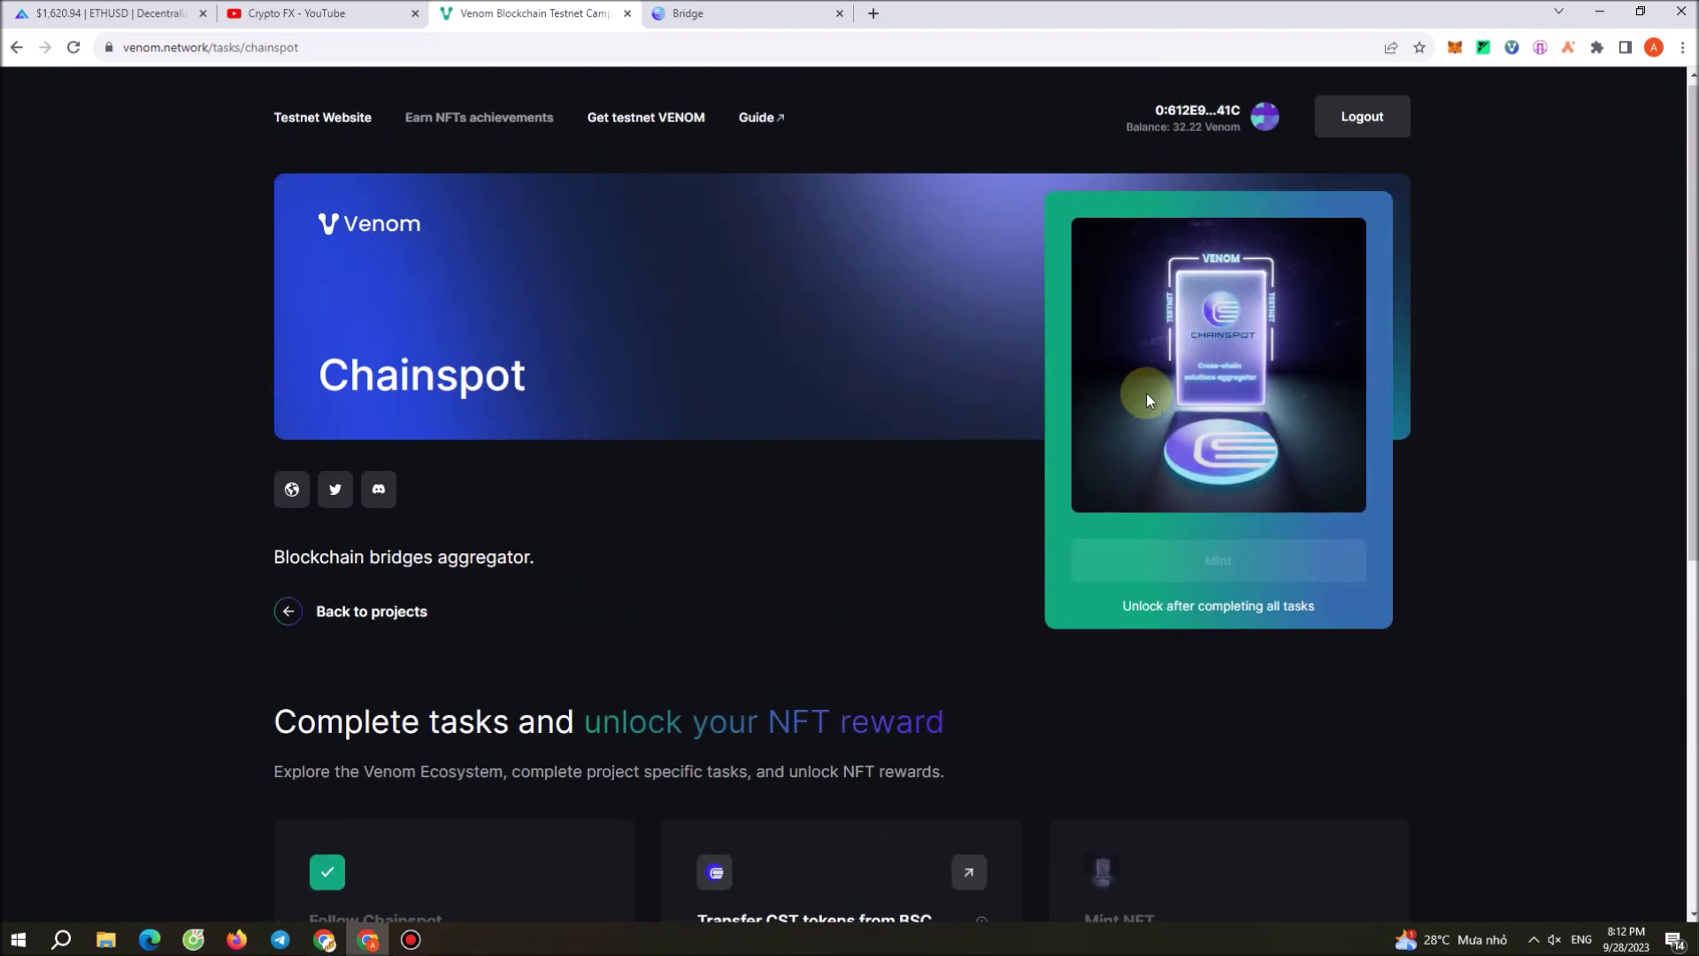
{"action": "left_click", "coordinate": [708, 13]}
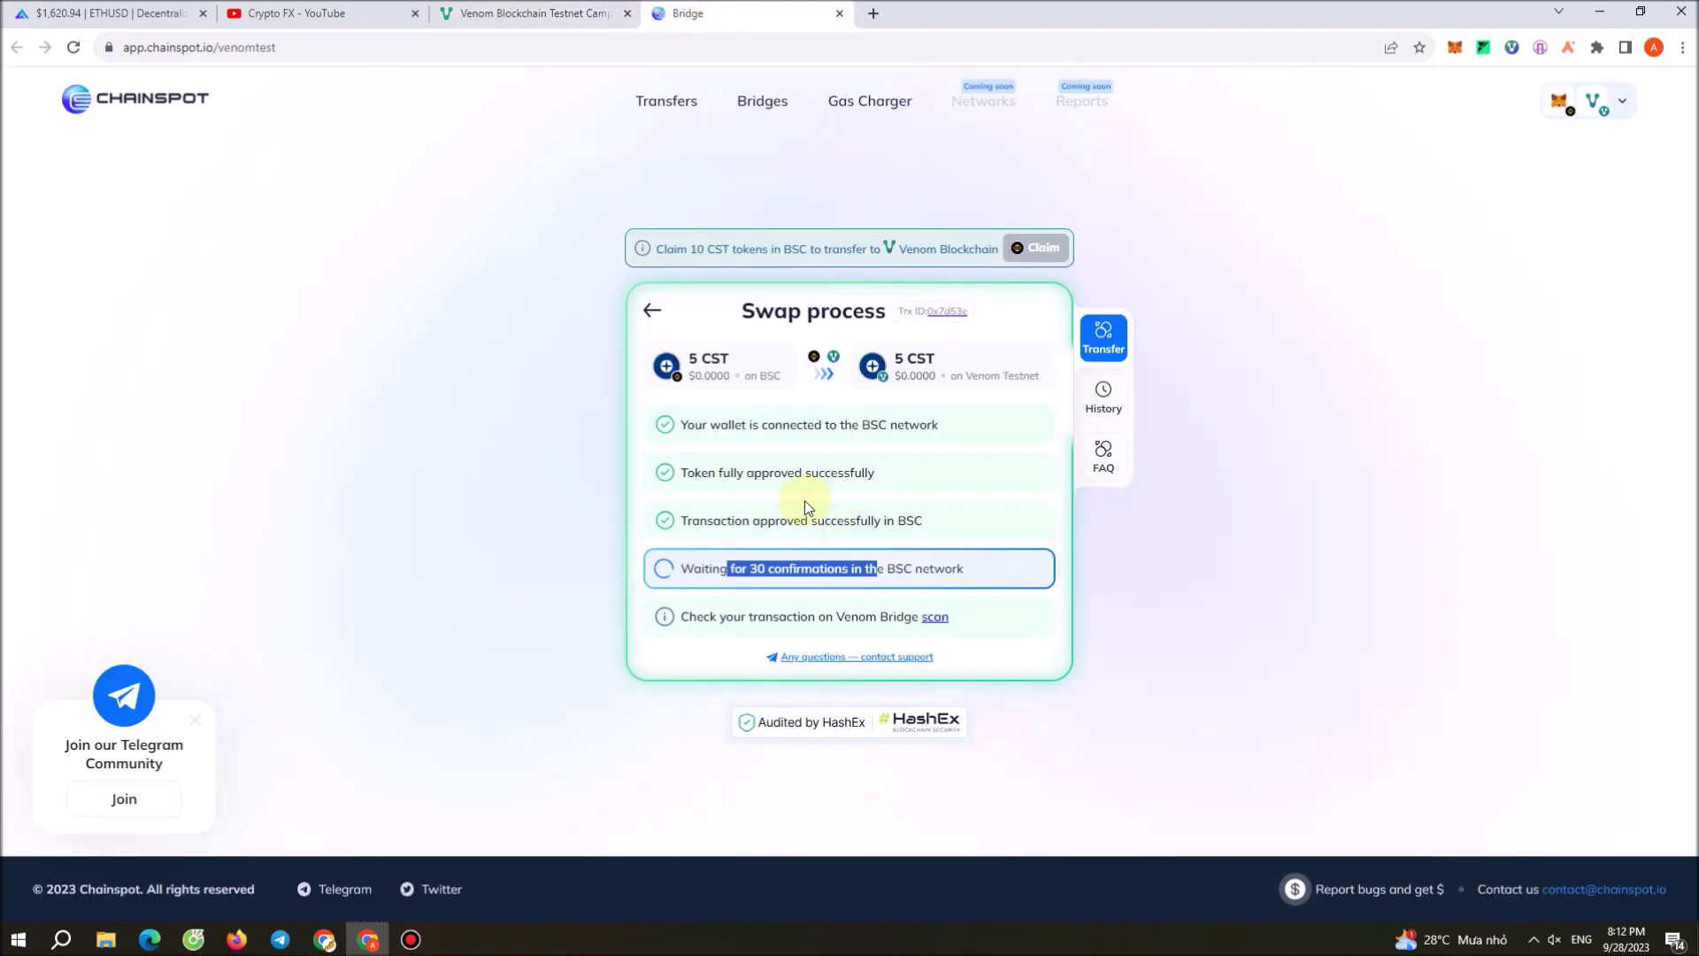
Go through the Venom testnet website to the Get testnet VENOM page and look through its Discord join tasks
{"action": "left_click", "coordinate": [470, 15]}
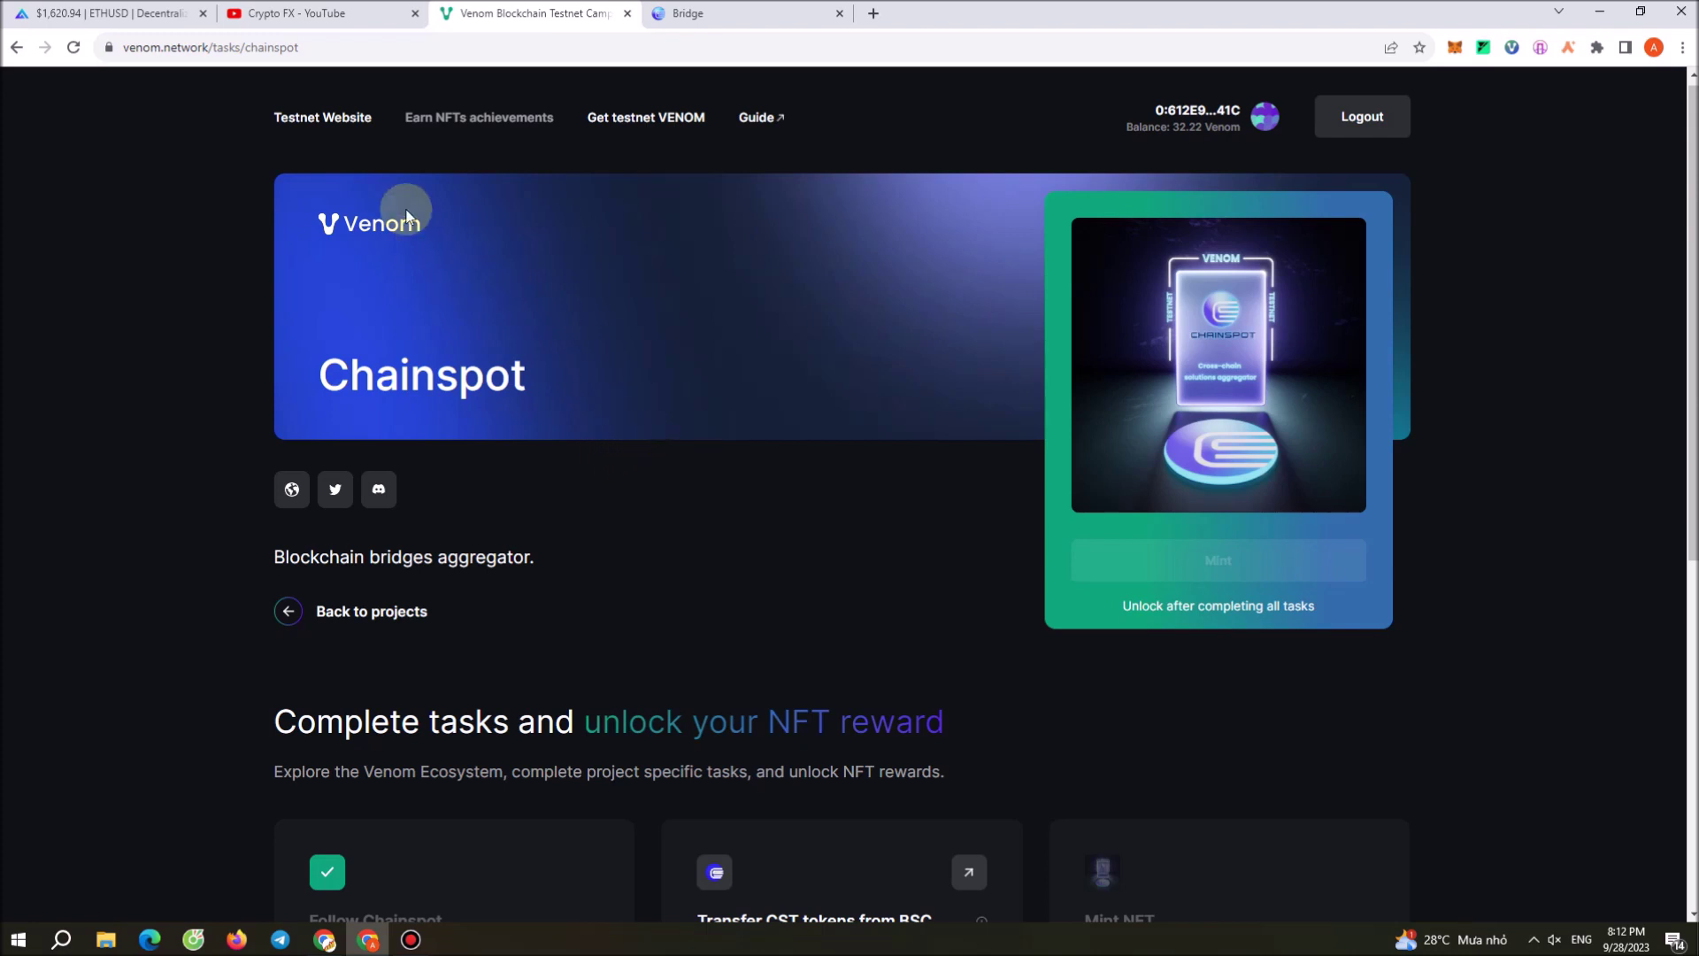
{"action": "left_click", "coordinate": [350, 122]}
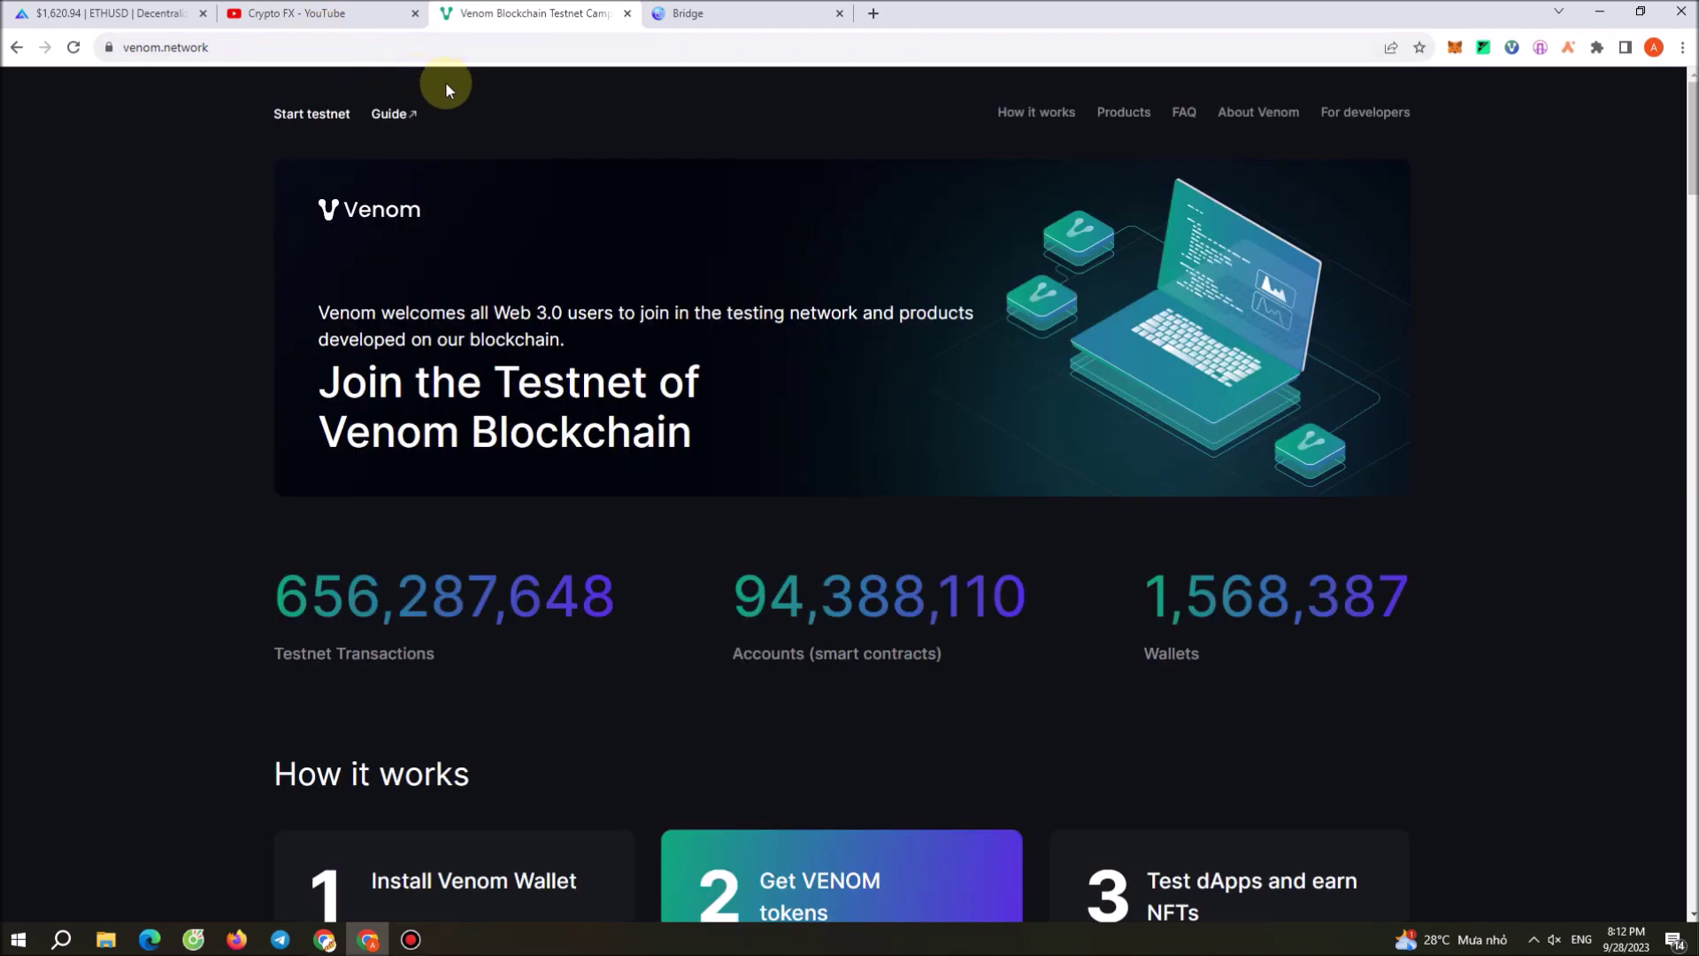
{"action": "left_click", "coordinate": [329, 133]}
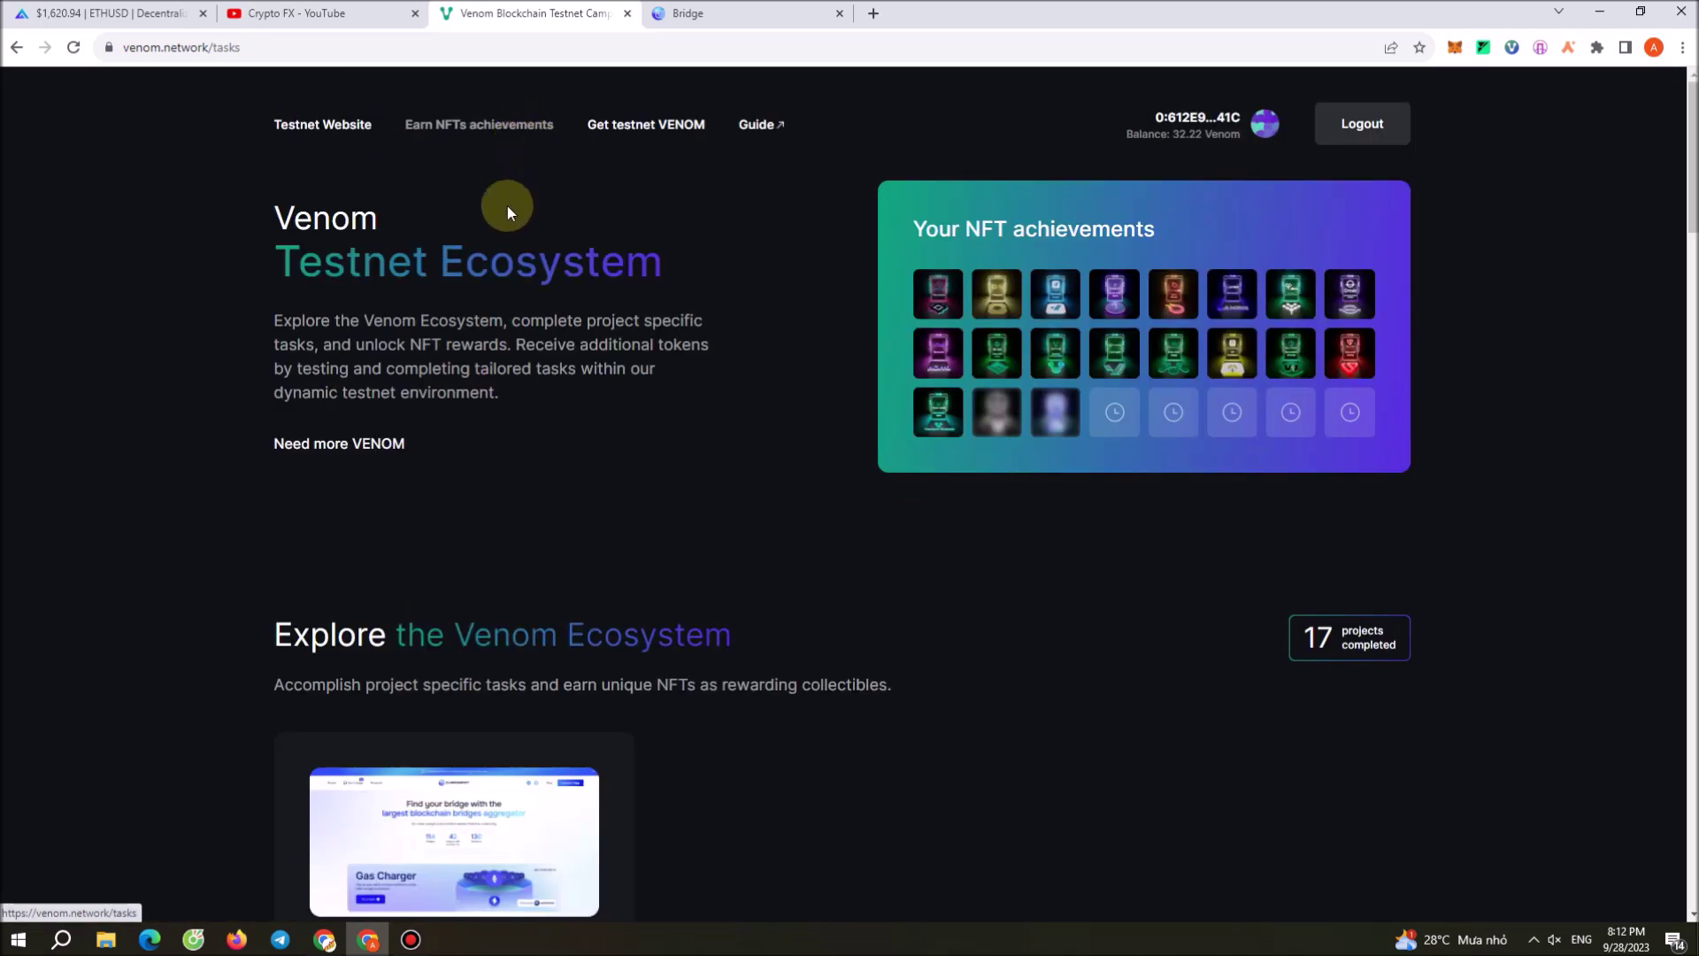
{"action": "left_click", "coordinate": [658, 131]}
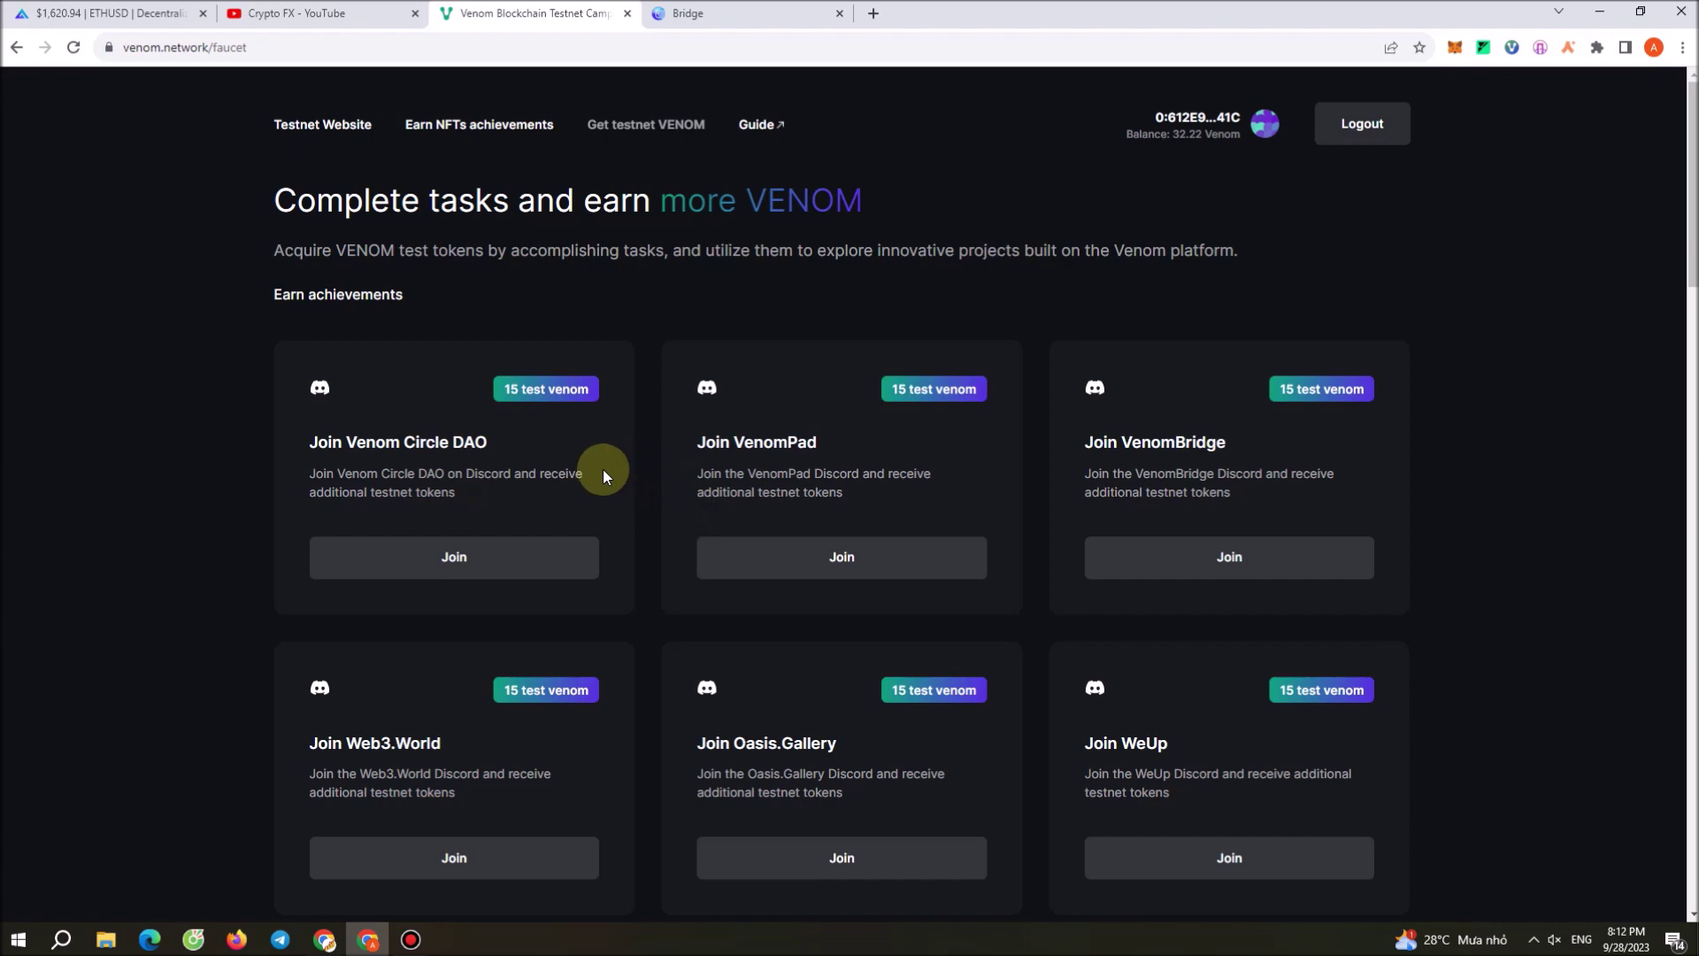
{"action": "scroll", "coordinate": [566, 473], "scroll_direction": "down", "scroll_amount": 4}
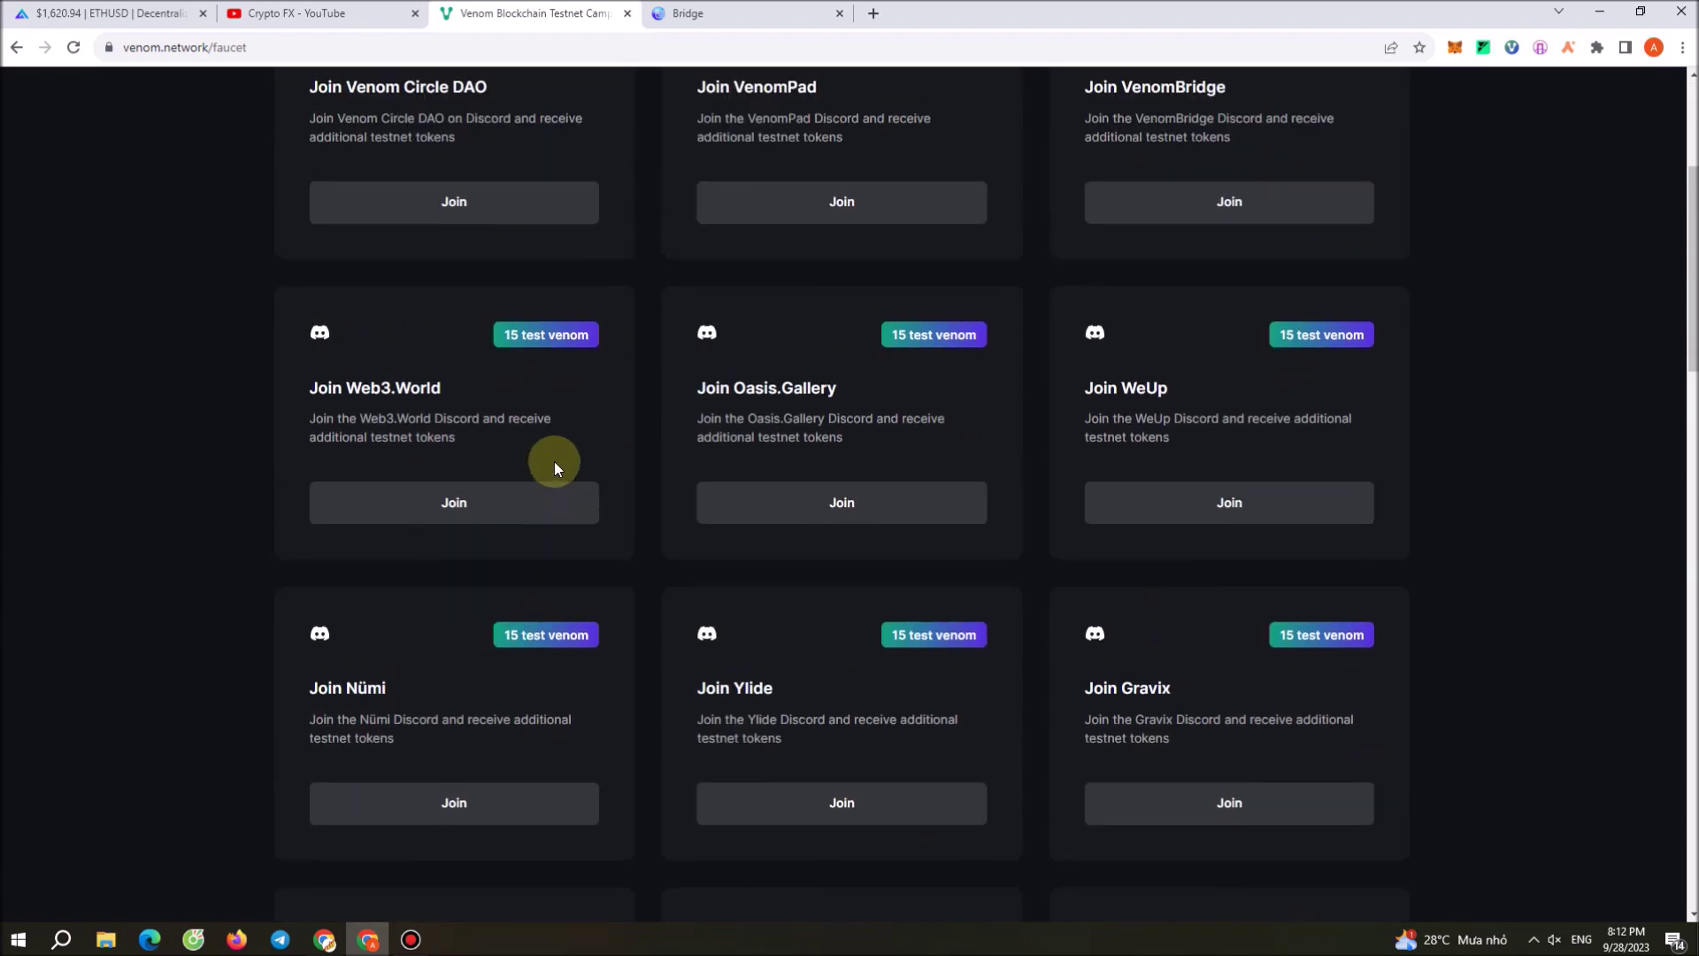
{"action": "scroll", "coordinate": [588, 438], "scroll_direction": "down", "scroll_amount": 3}
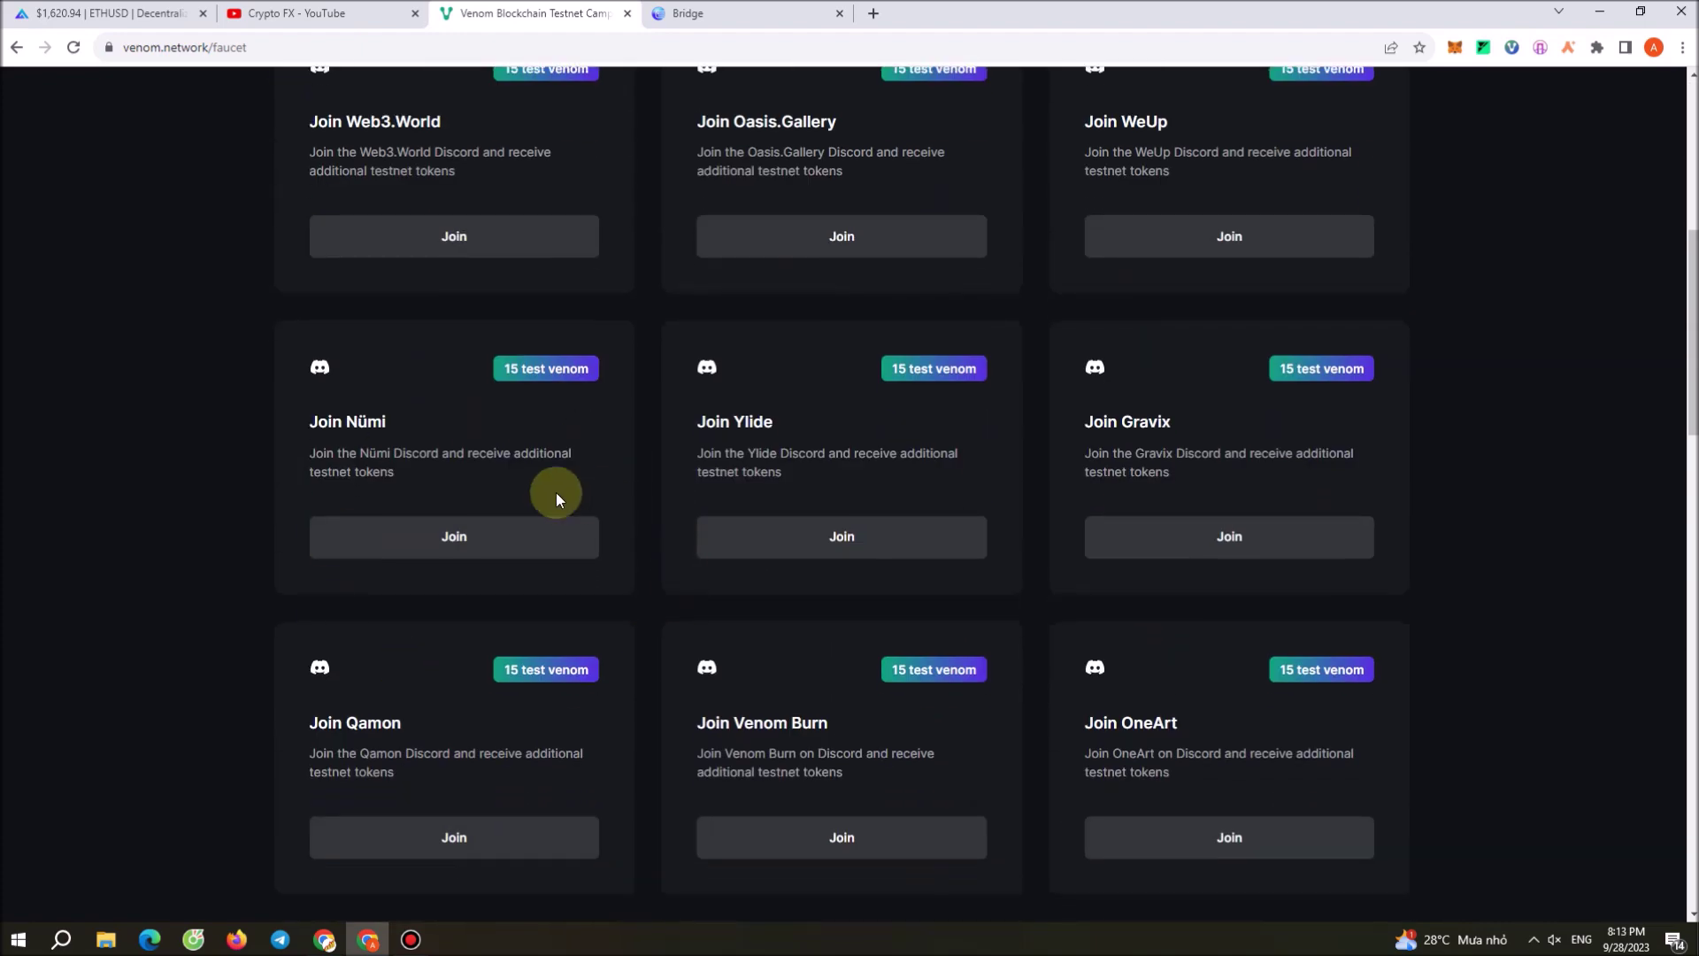
Review the full list of 15 test venom Discord tasks, from Venom Circle DAO through Segmint, on the Get testnet VENOM page
{"action": "scroll", "coordinate": [828, 612], "scroll_direction": "up", "scroll_amount": 4}
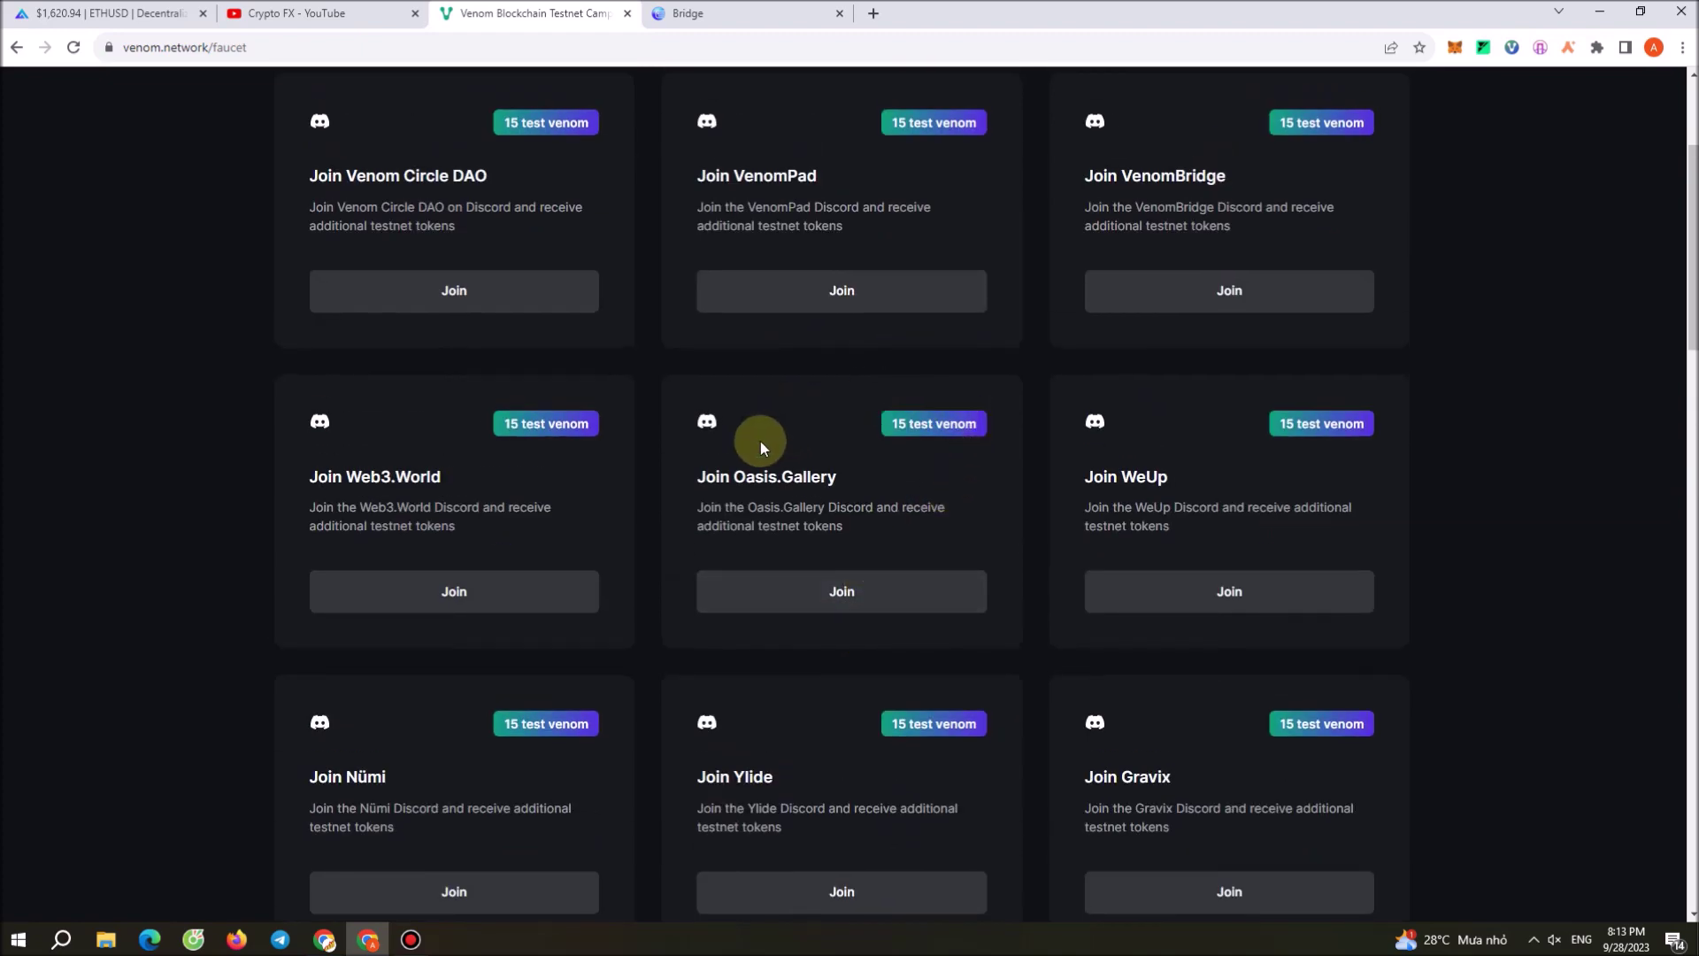
{"action": "scroll", "coordinate": [904, 374], "scroll_direction": "up", "scroll_amount": 3}
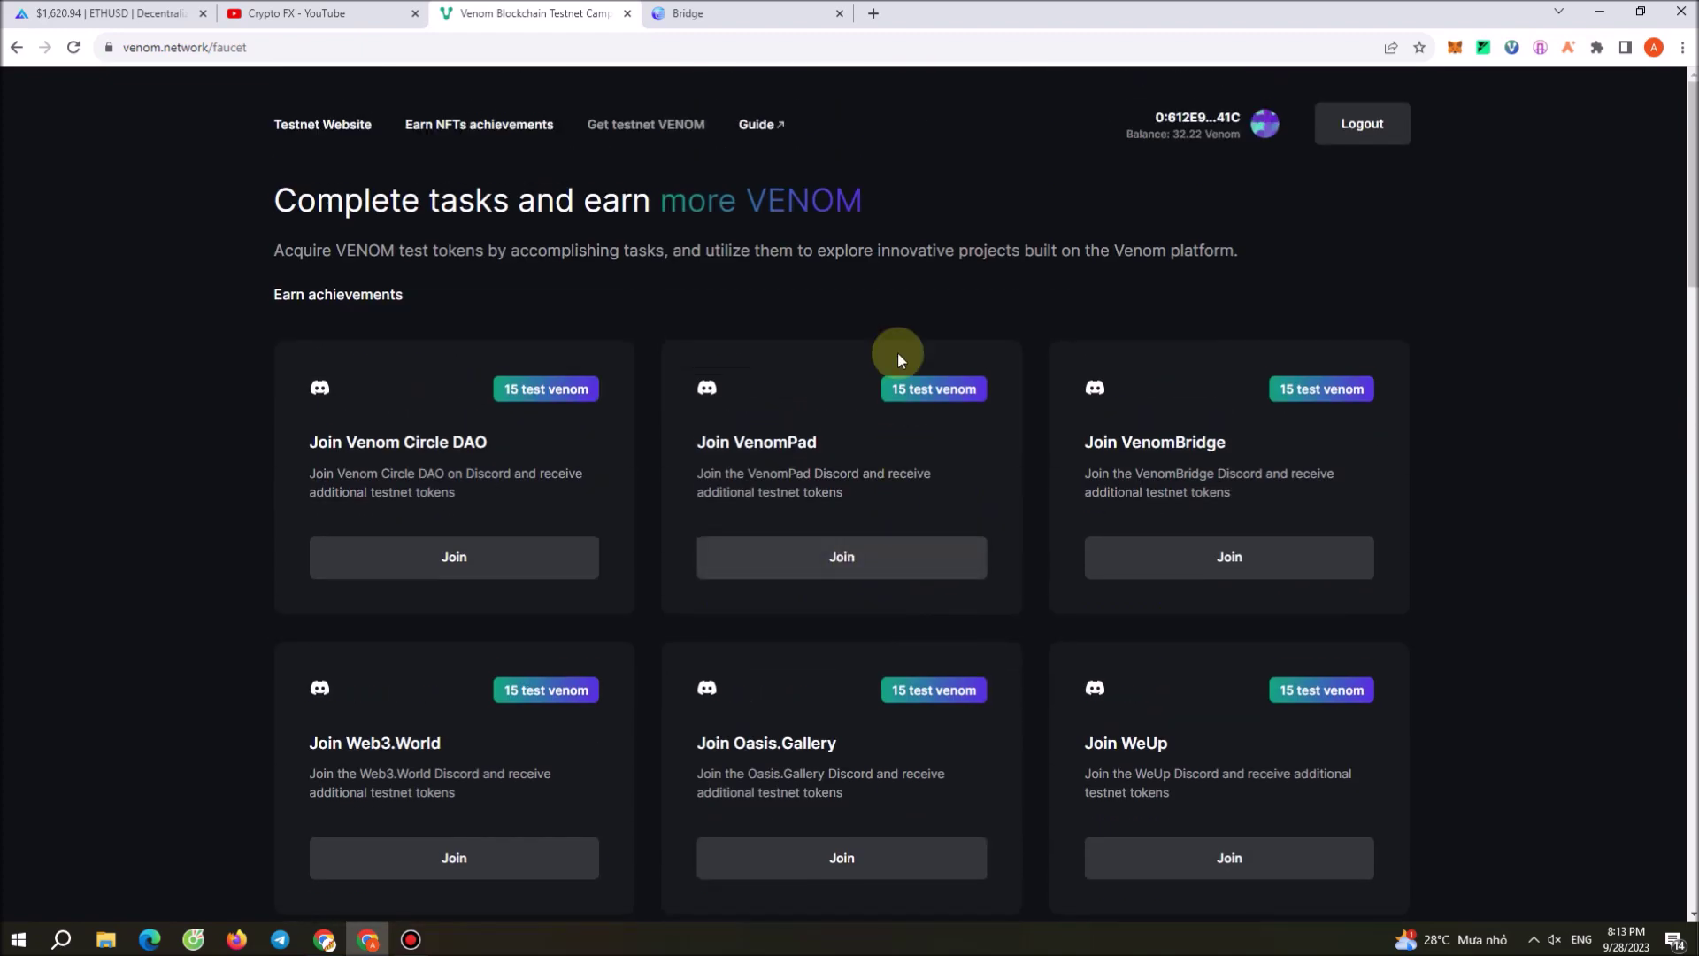
{"action": "scroll", "coordinate": [811, 439], "scroll_direction": "down", "scroll_amount": 15}
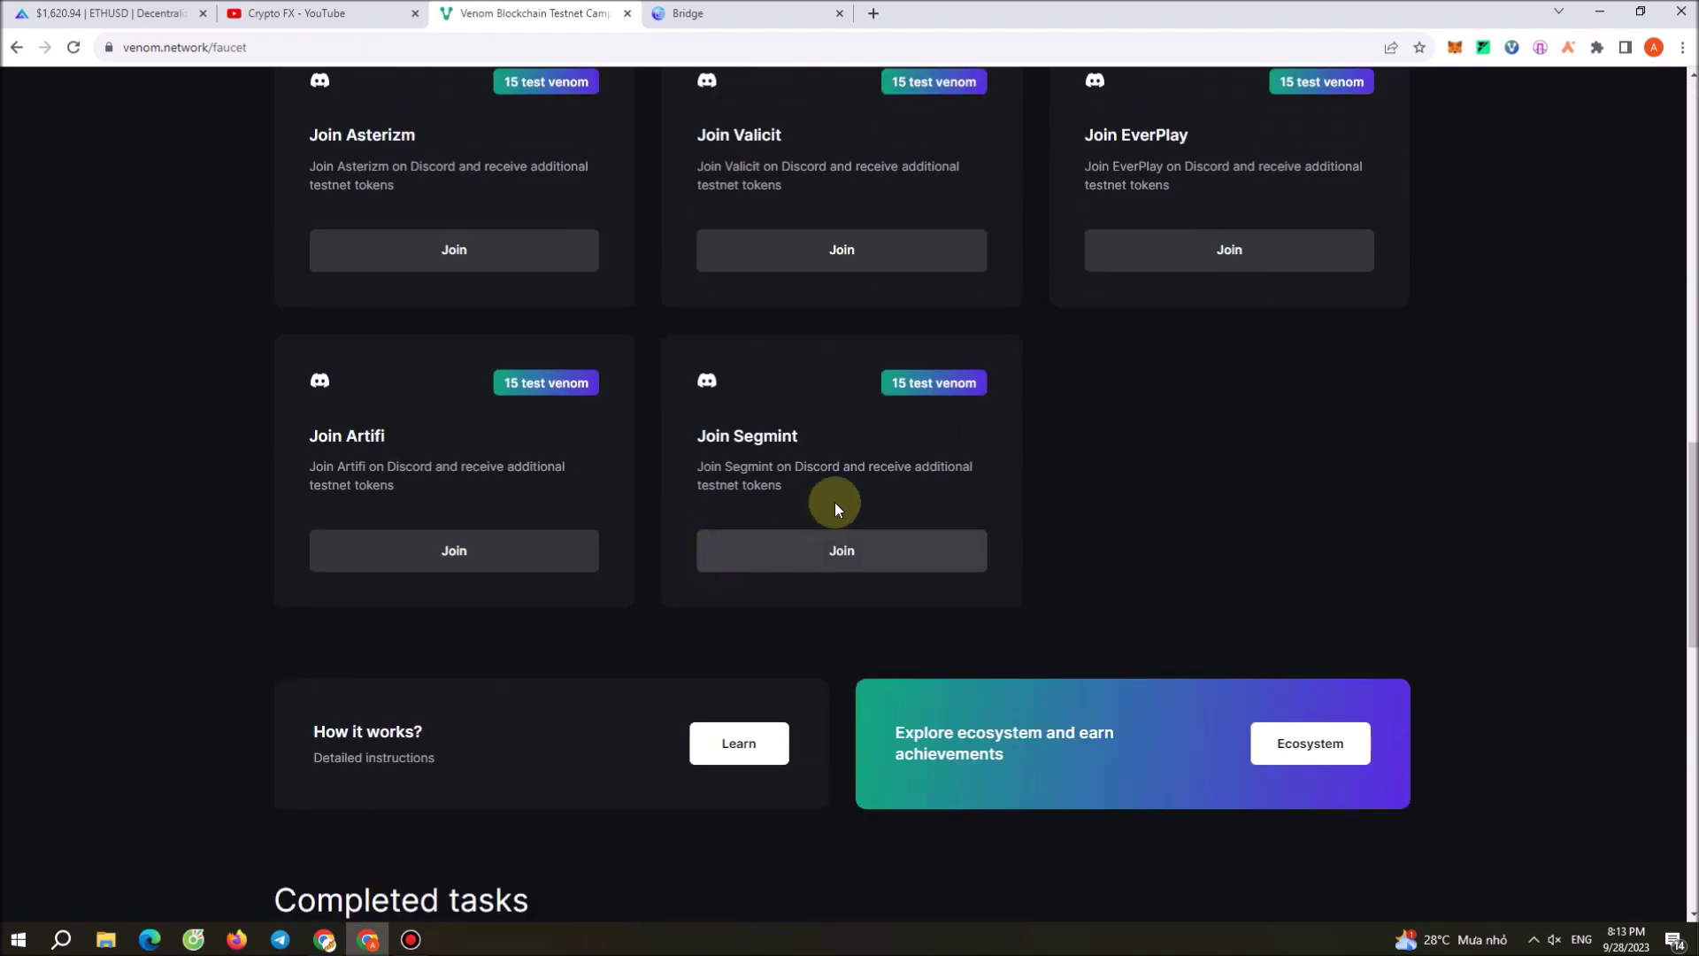
{"action": "scroll", "coordinate": [934, 542], "scroll_direction": "up", "scroll_amount": 5}
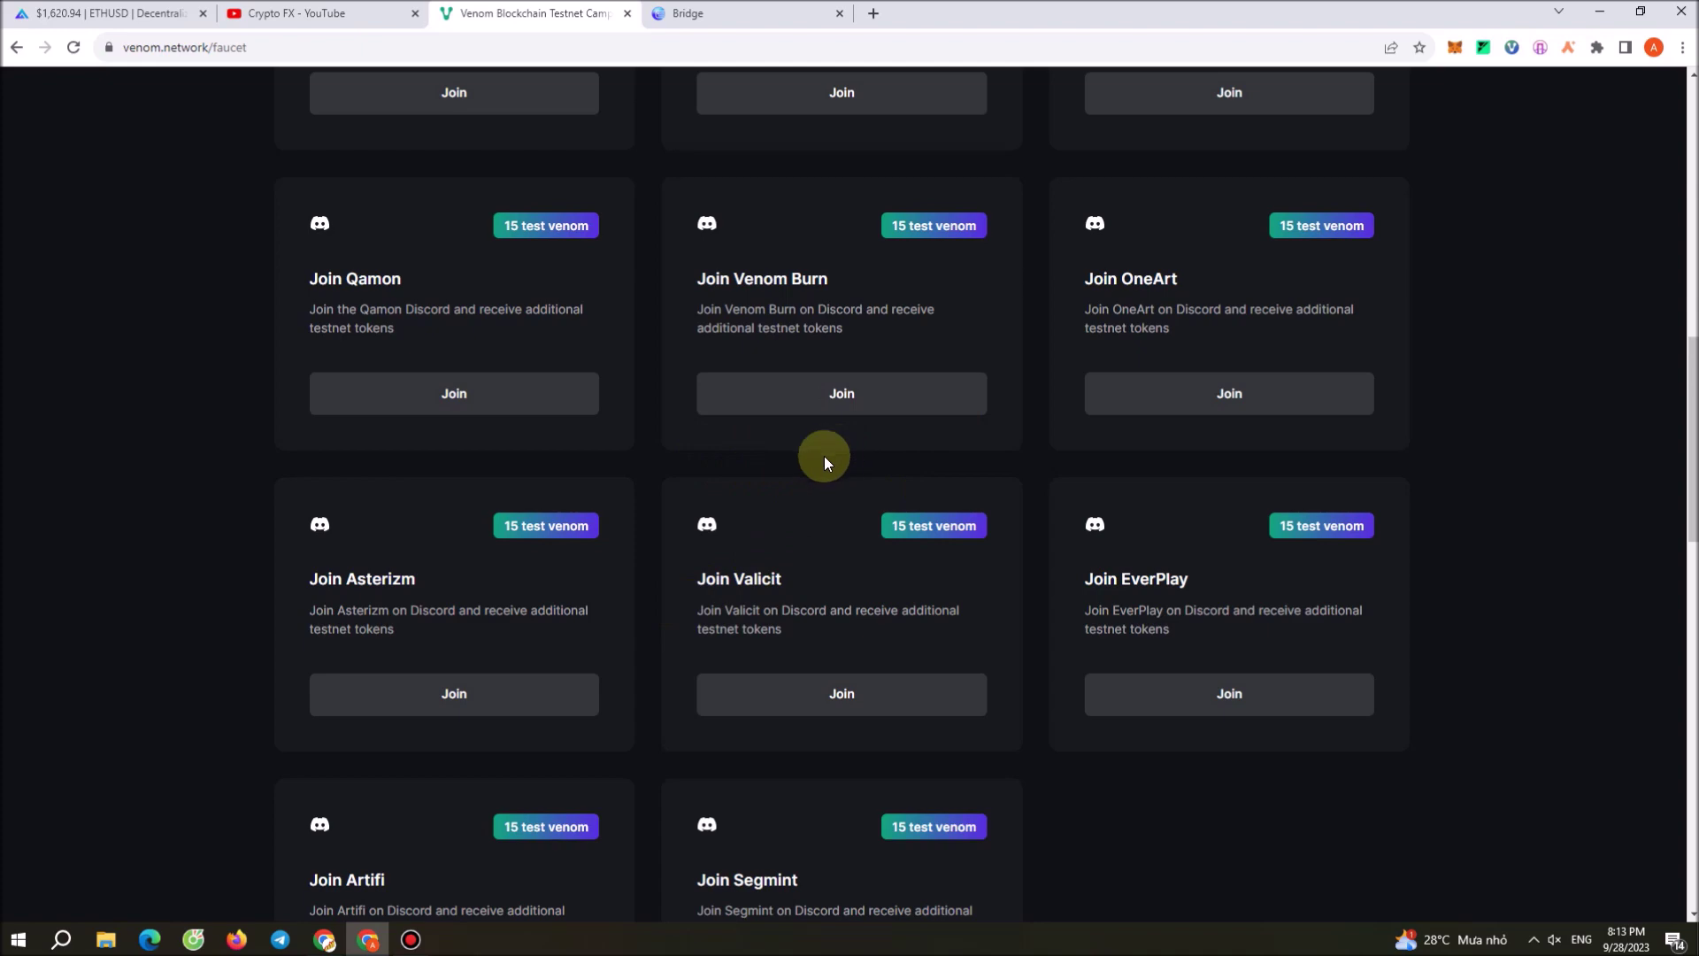
{"action": "scroll", "coordinate": [988, 522], "scroll_direction": "down", "scroll_amount": 7}
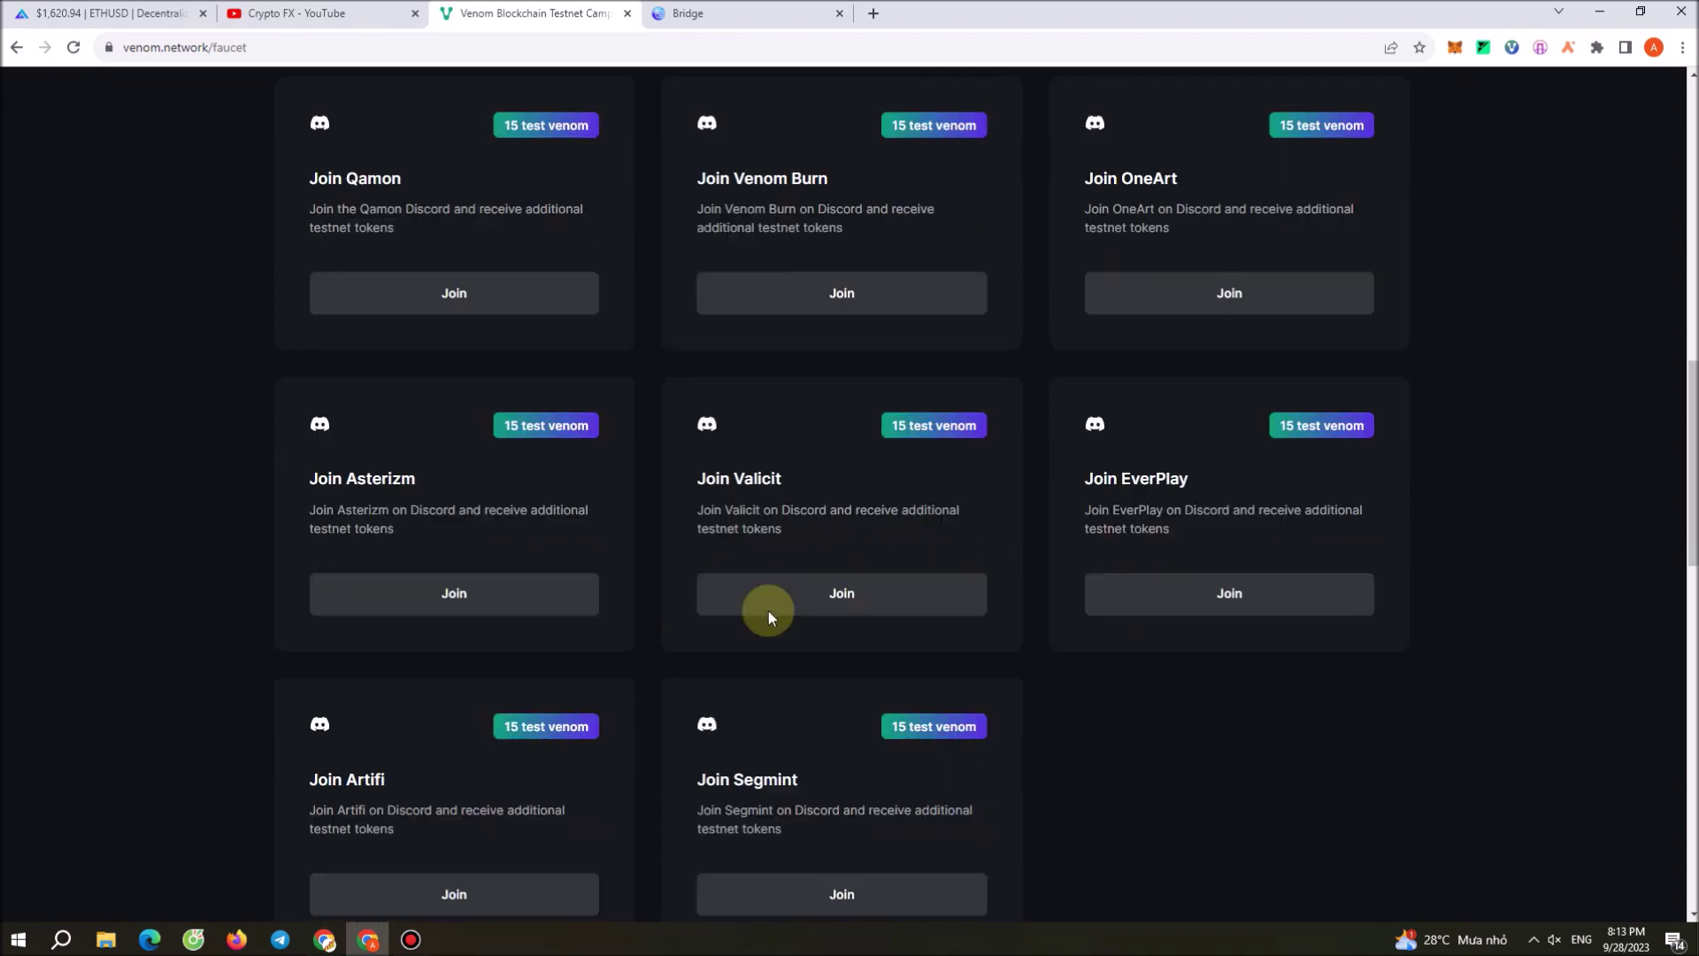
{"action": "scroll", "coordinate": [784, 534], "scroll_direction": "up", "scroll_amount": 1}
{"action": "scroll", "coordinate": [792, 502], "scroll_direction": "up", "scroll_amount": 3}
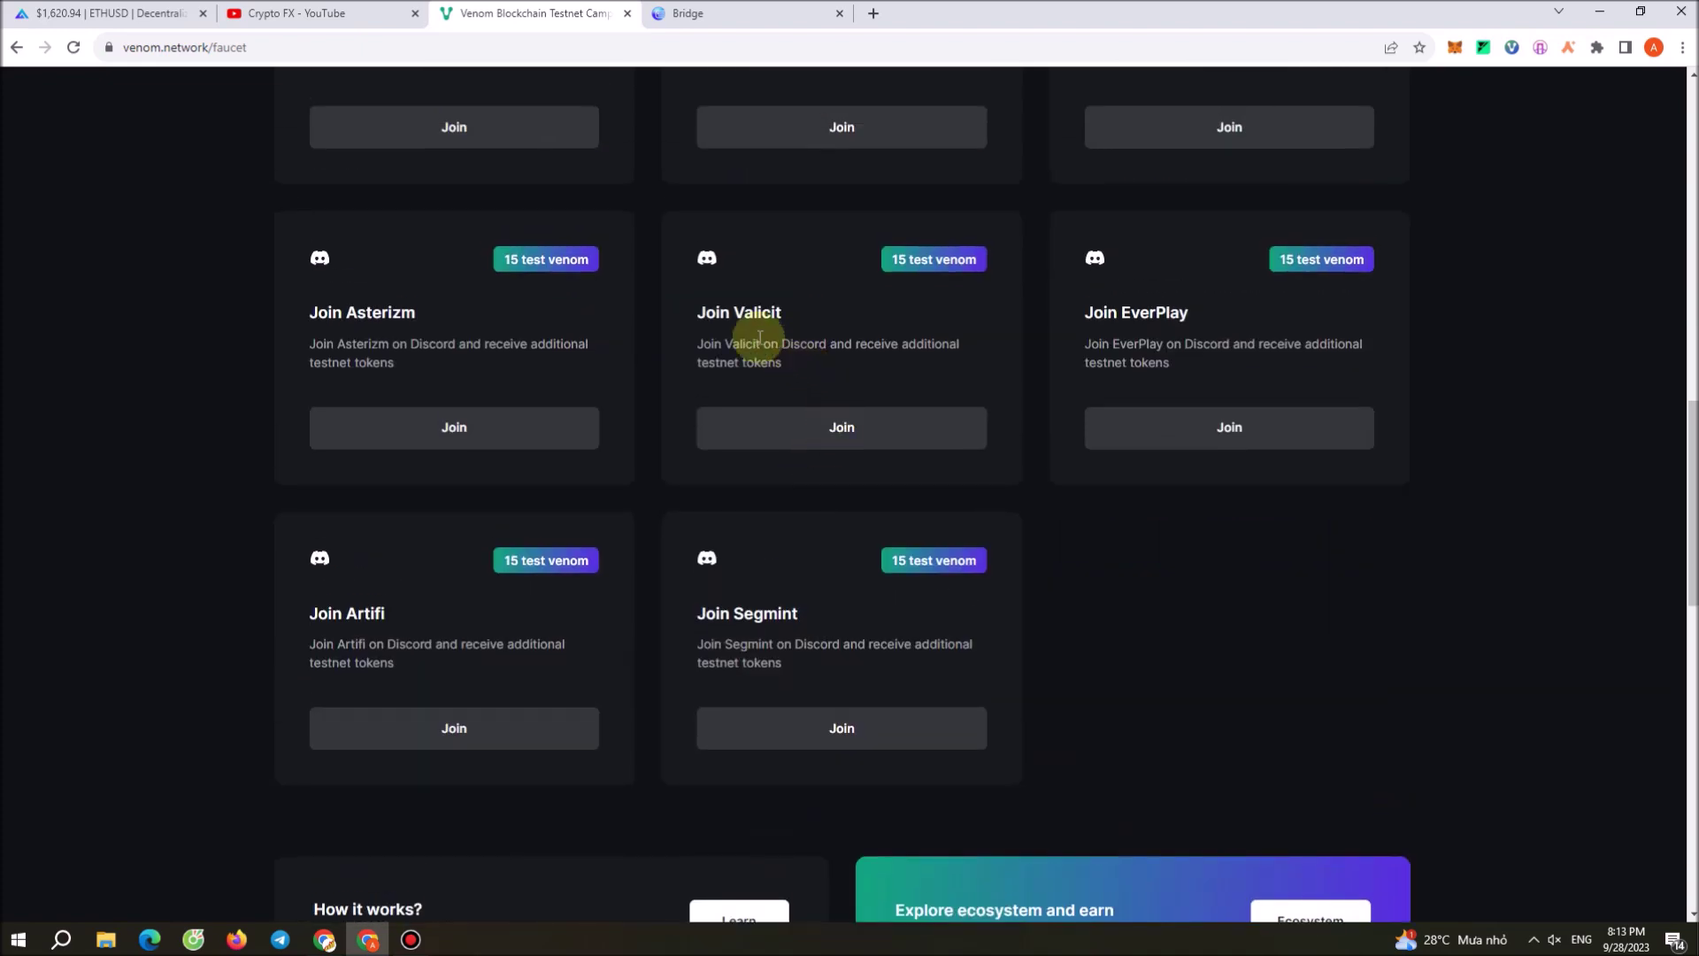
{"action": "scroll", "coordinate": [760, 337], "scroll_direction": "up", "scroll_amount": 12}
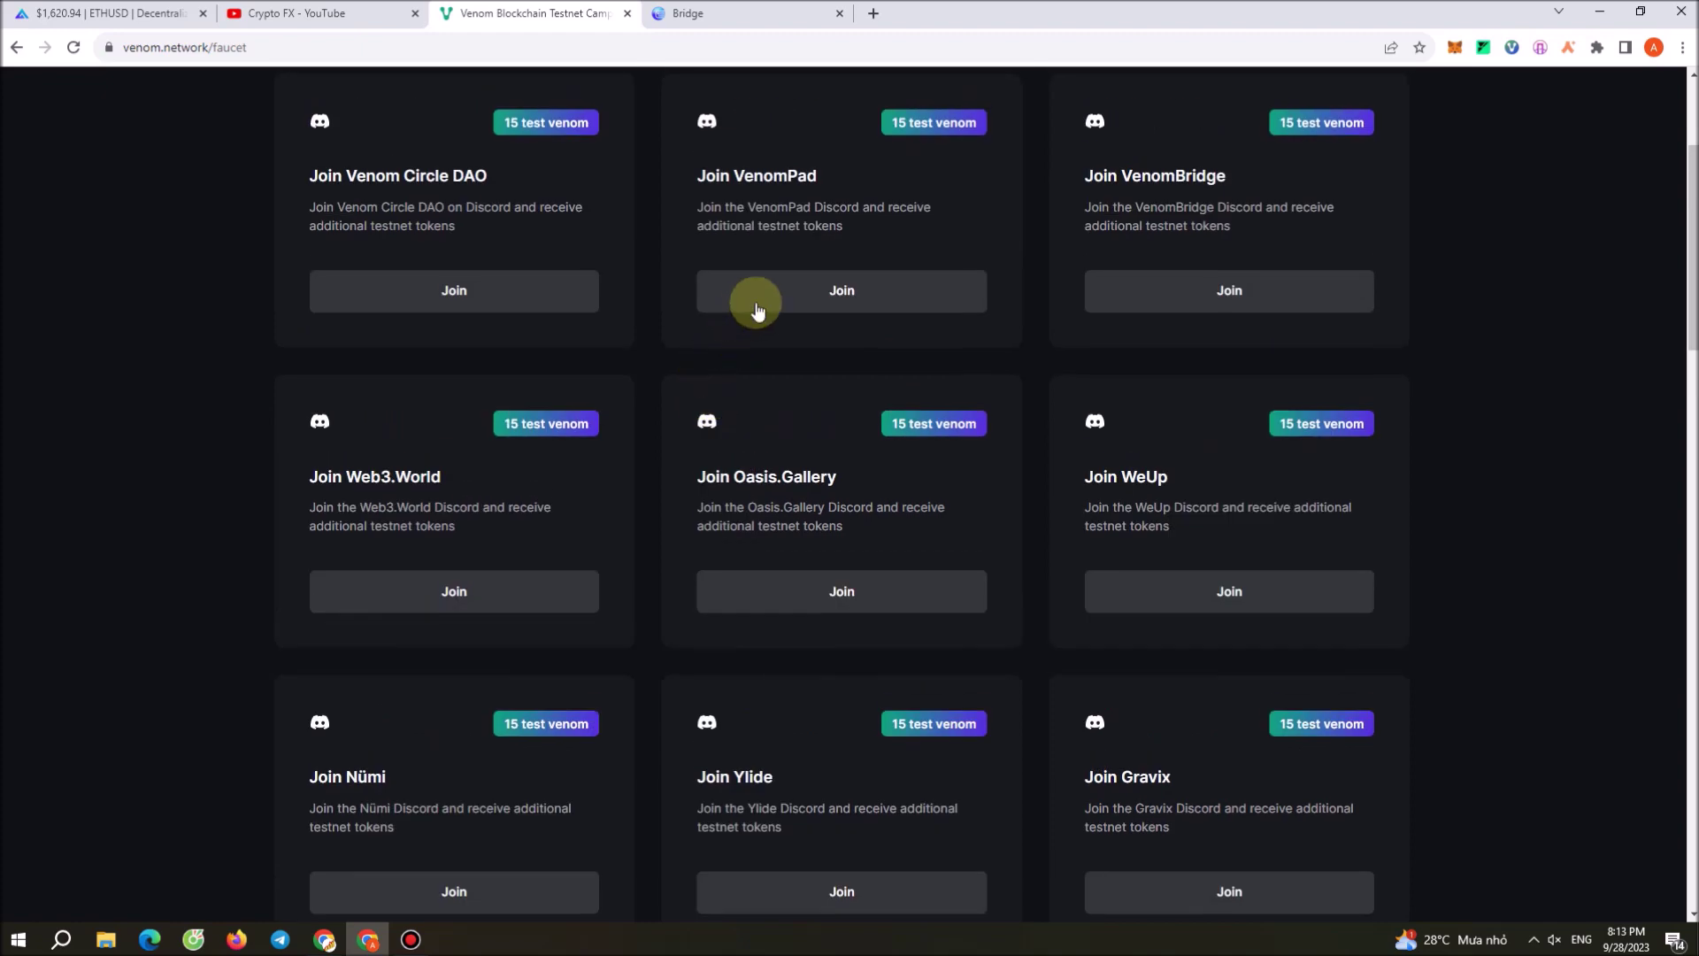
{"action": "scroll", "coordinate": [757, 308], "scroll_direction": "up", "scroll_amount": 3}
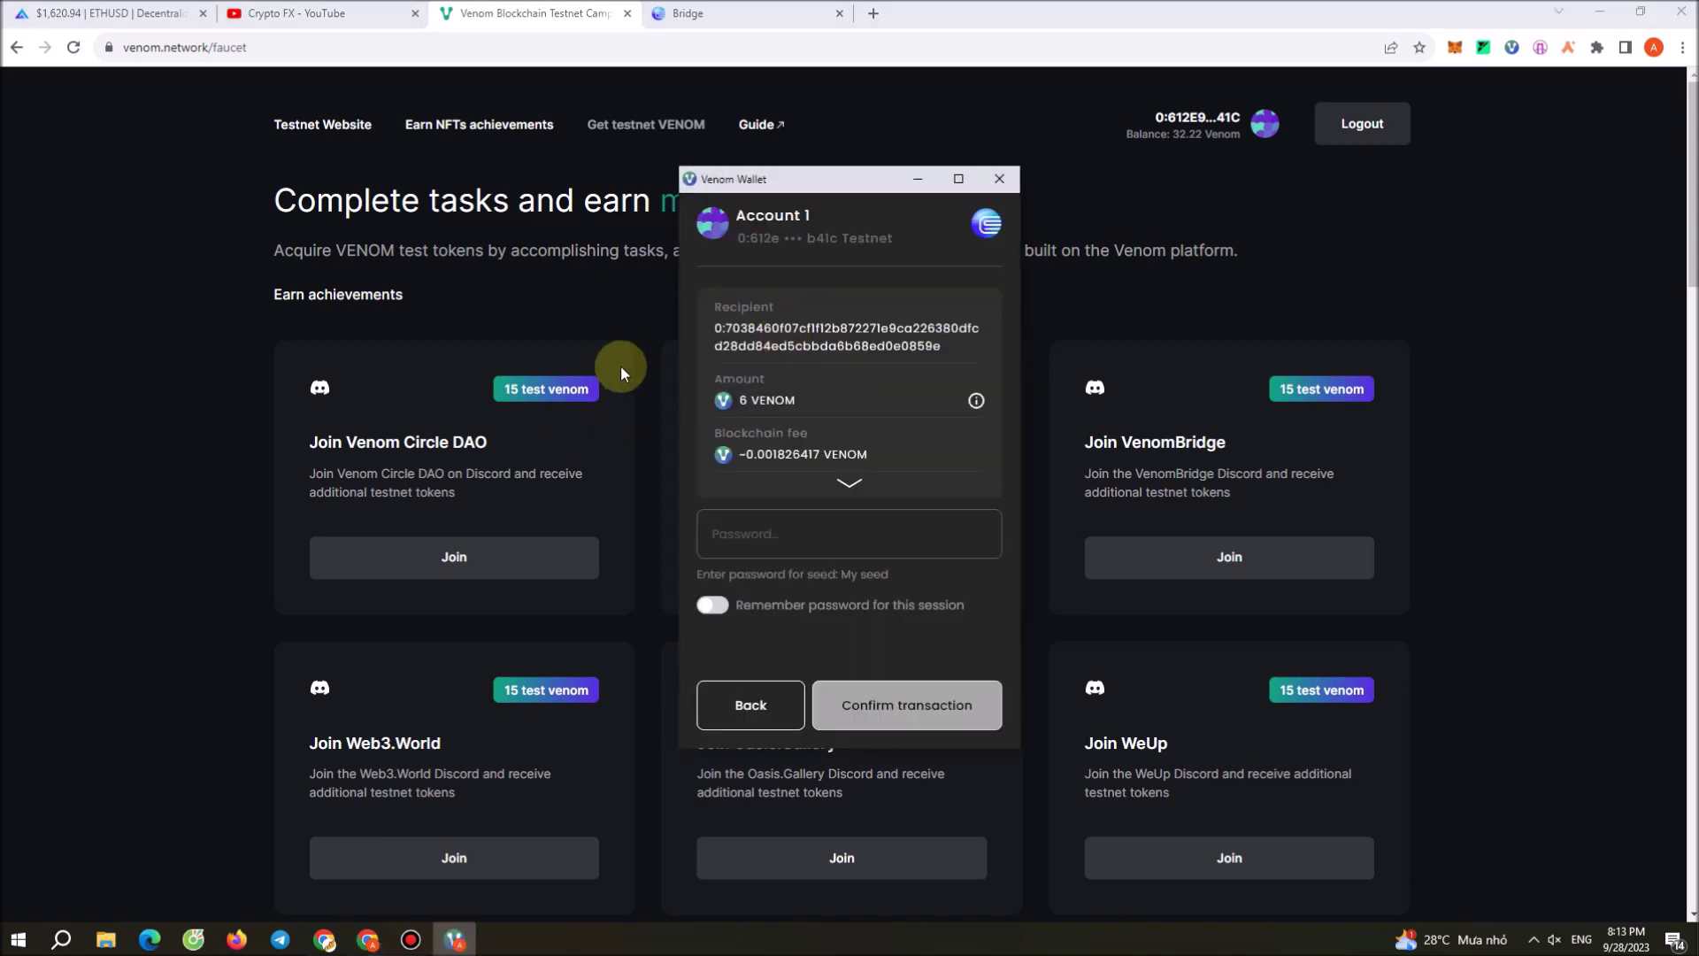
Enter the wallet password, have it remembered for this session, and confirm the 6 VENOM transaction in Venom Wallet
{"action": "left_click", "coordinate": [805, 522]}
{"action": "key", "text": "ctrl+v"}
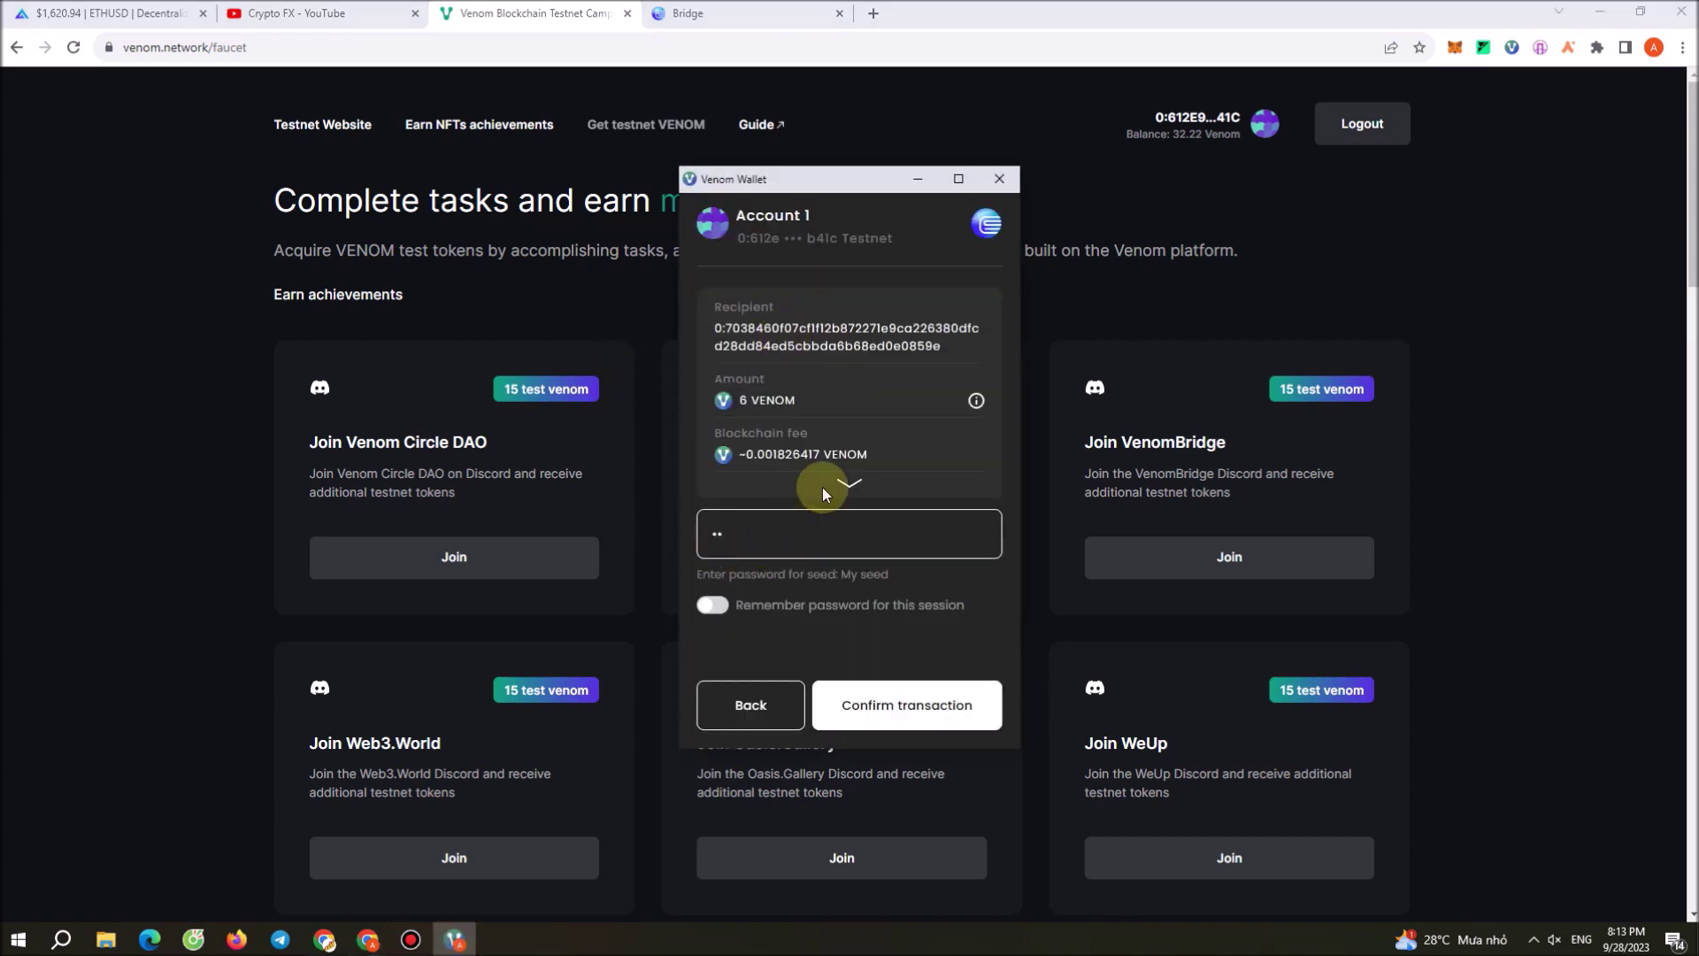
{"action": "key", "text": "BackSpace"}
{"action": "key", "text": "ctrl+v"}
{"action": "type", "text": "•••••"}
{"action": "left_click", "coordinate": [713, 605]}
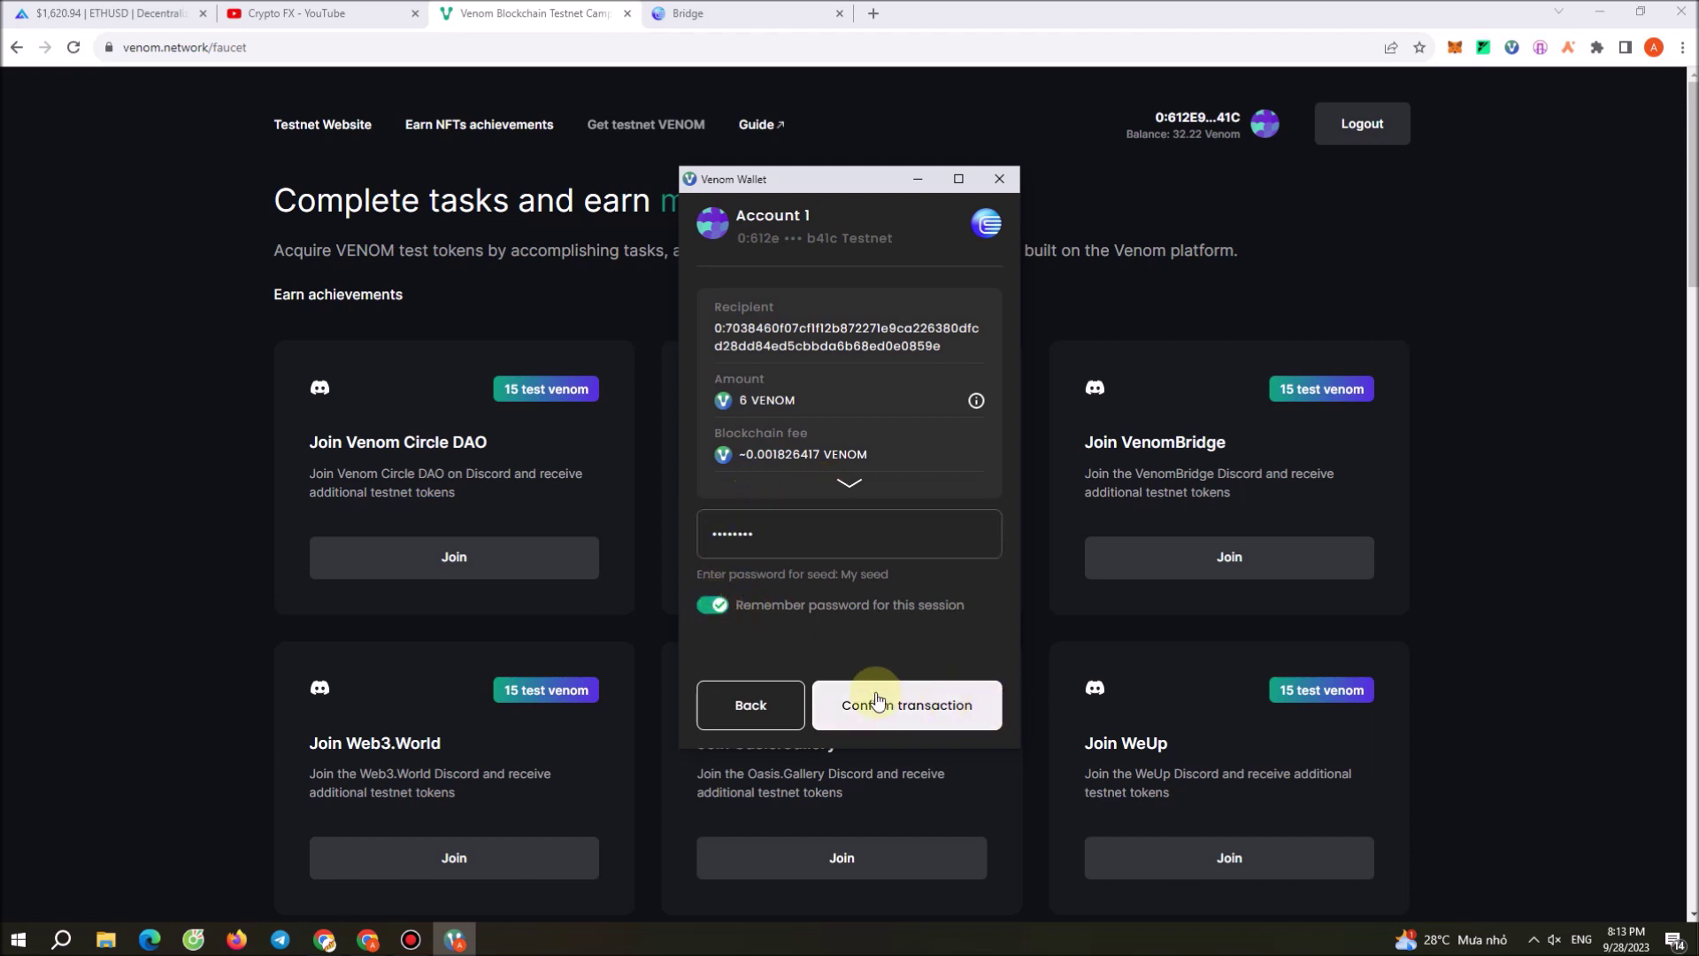
{"action": "left_click", "coordinate": [919, 705]}
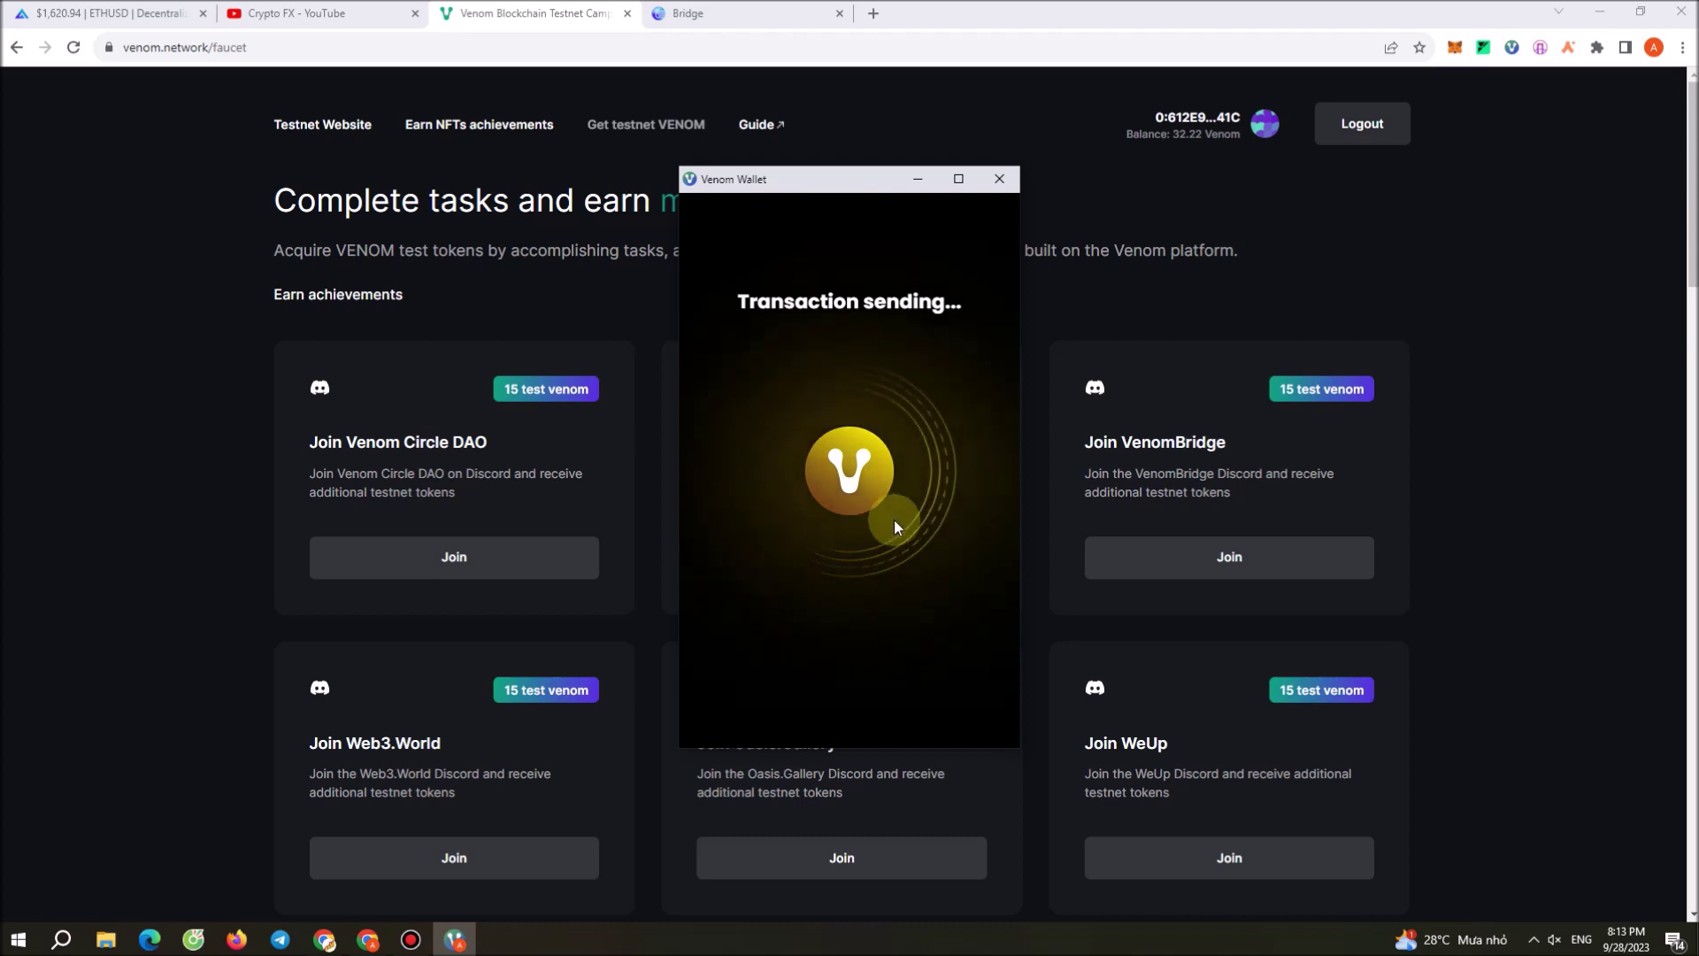